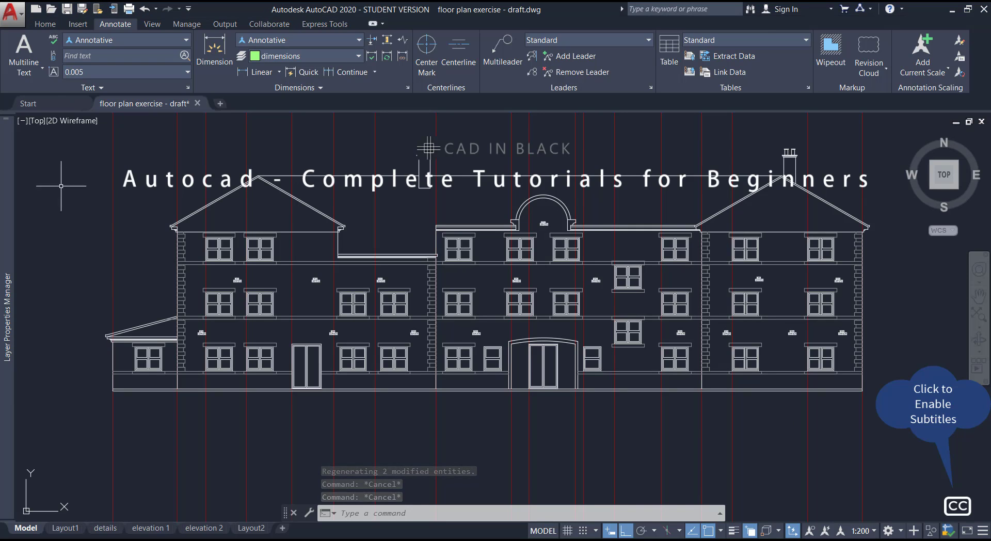
Switch the ribbon to the Home tab to show the Draw and Modify panels
click(45, 23)
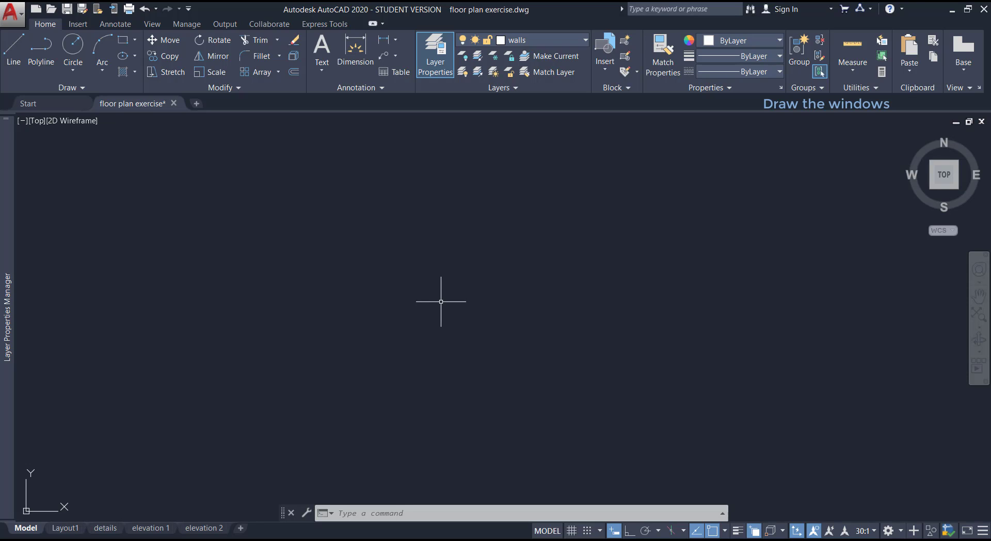
Draw a 1.35 by 1.2 rectangle on the walls layer as the outer window frame
click(122, 40)
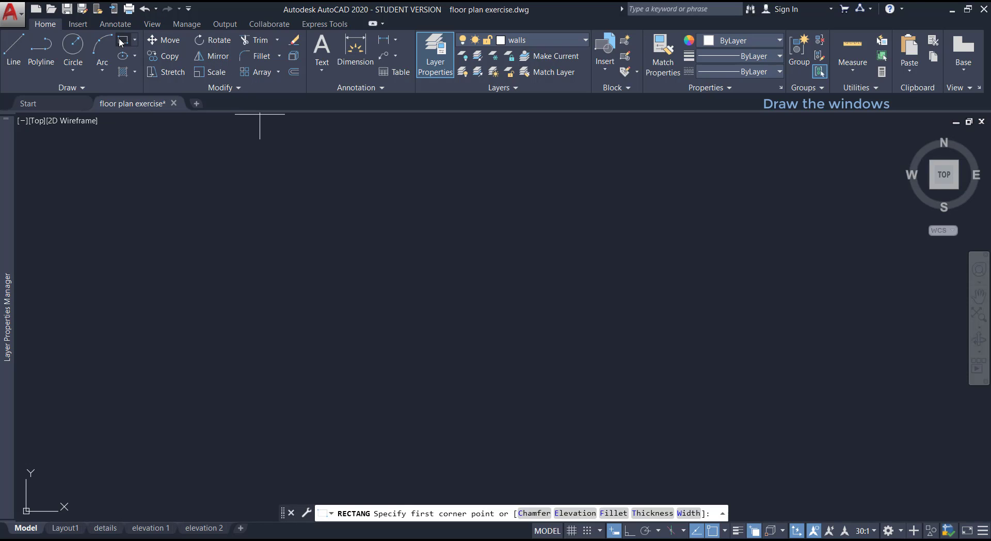
click(332, 371)
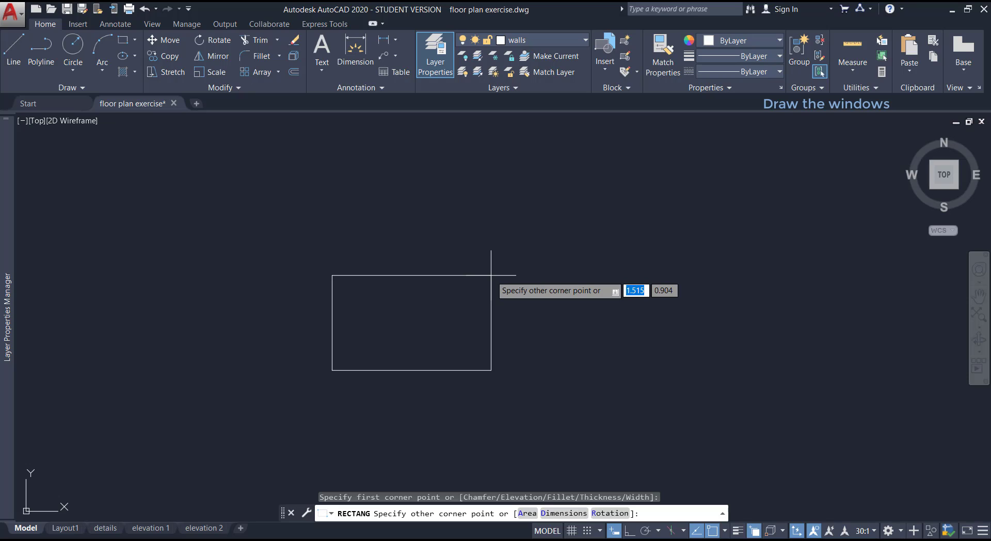
text(1)
key(Tab)
text(2)
key(Tab)
text(.)
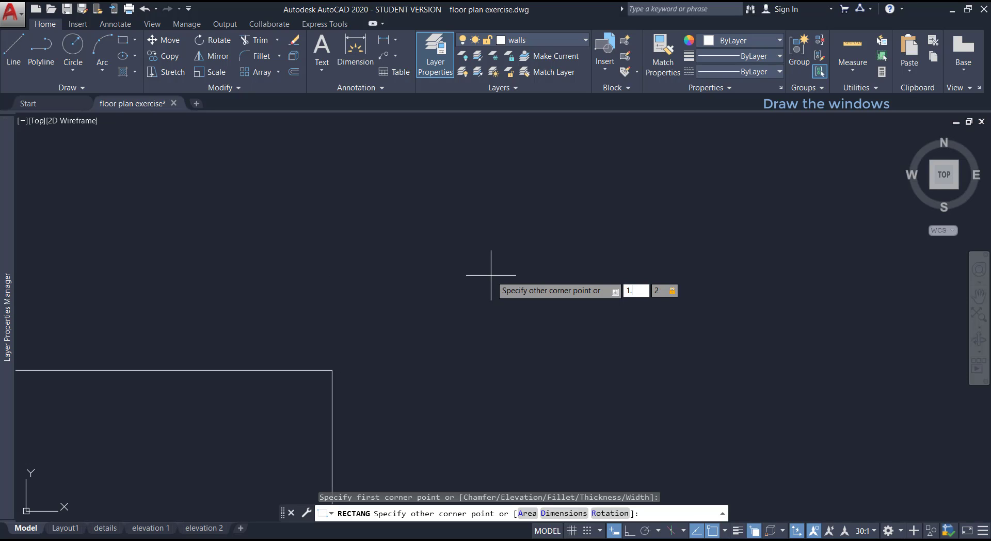
text(35)
key(Tab)
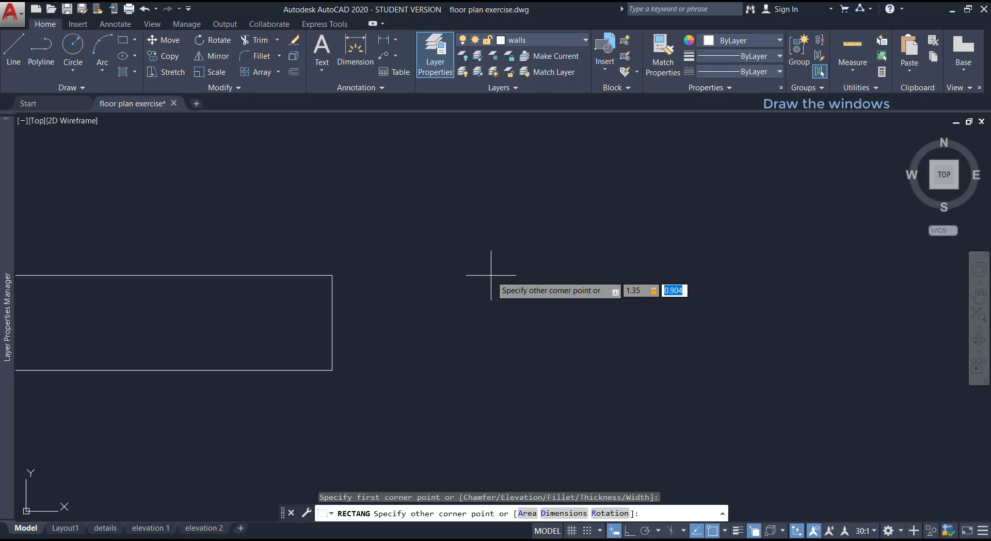
text(1.2)
key(Return)
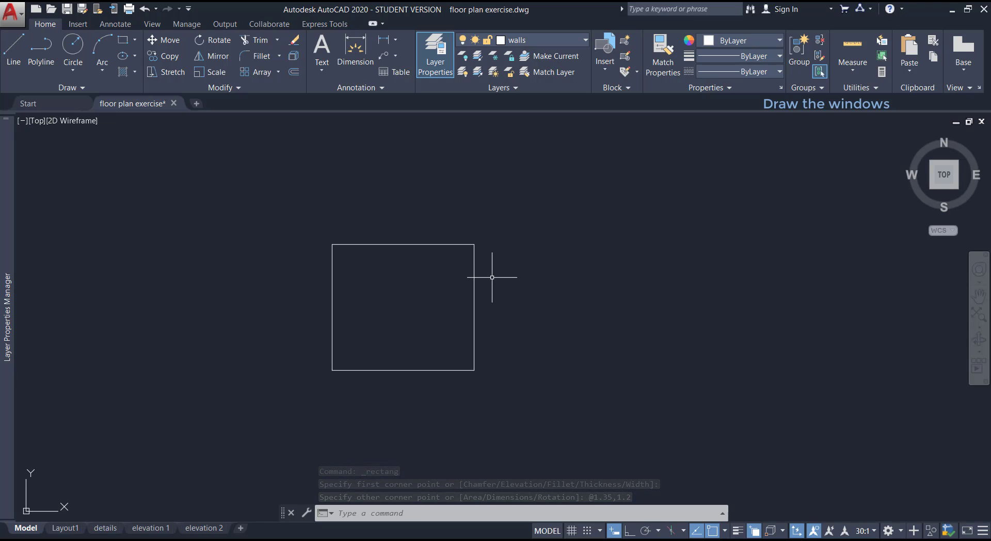
Offset the frame rectangle 0.05 inward to create the inner outline
click(294, 72)
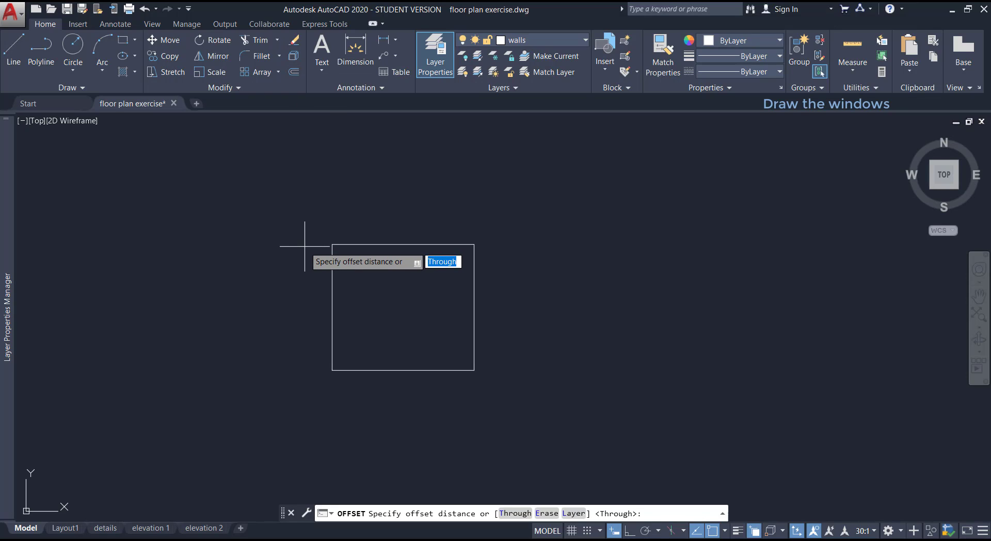
text(0.05)
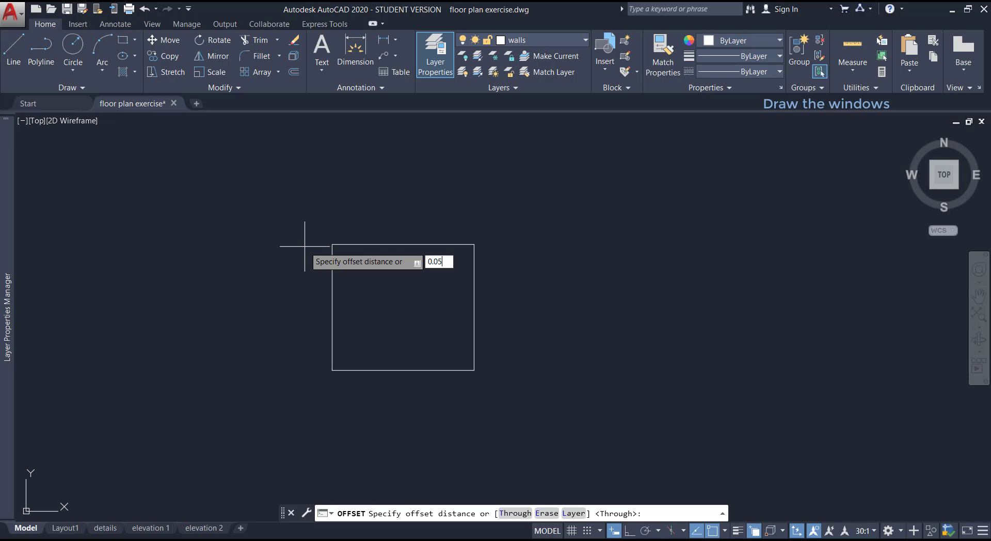
key(Return)
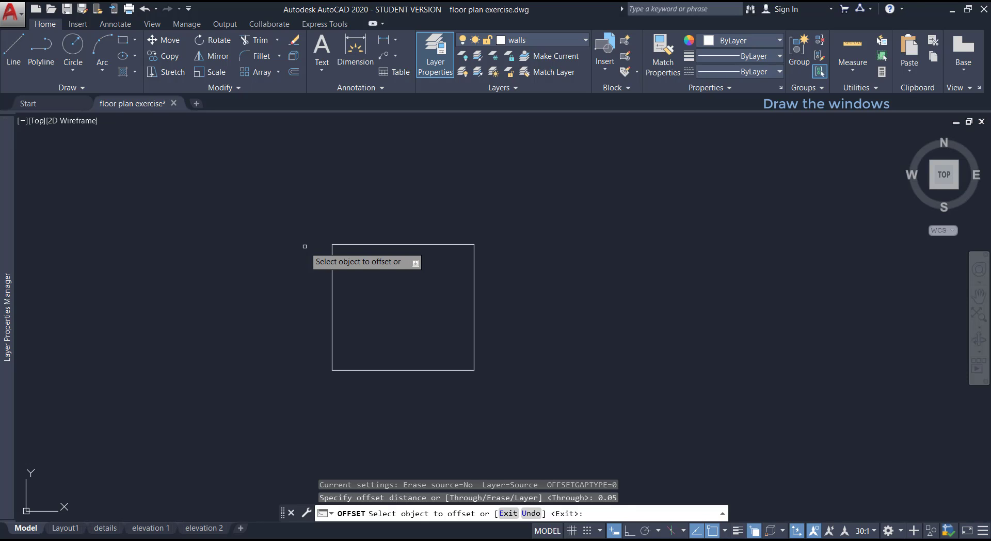
click(332, 327)
click(398, 336)
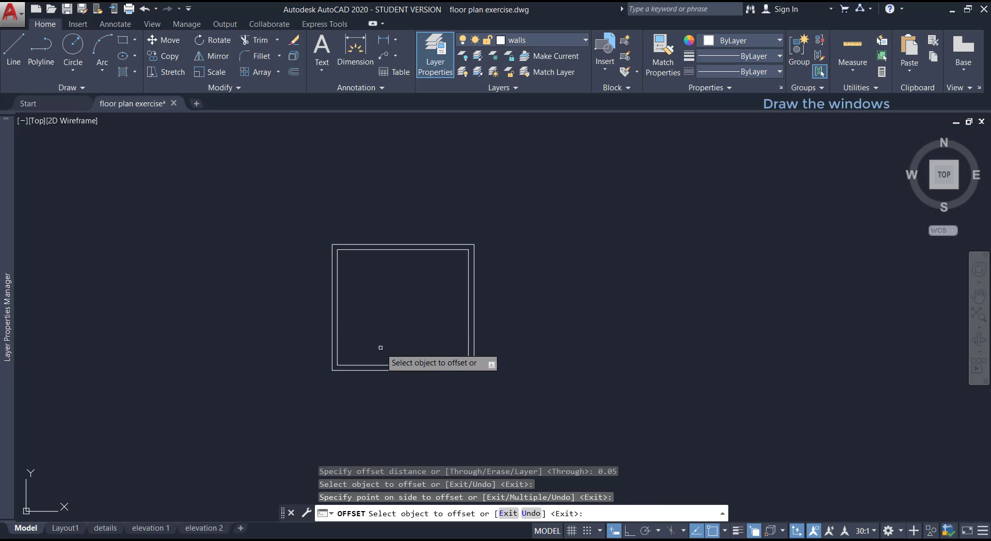
scroll(348, 362, up, 5)
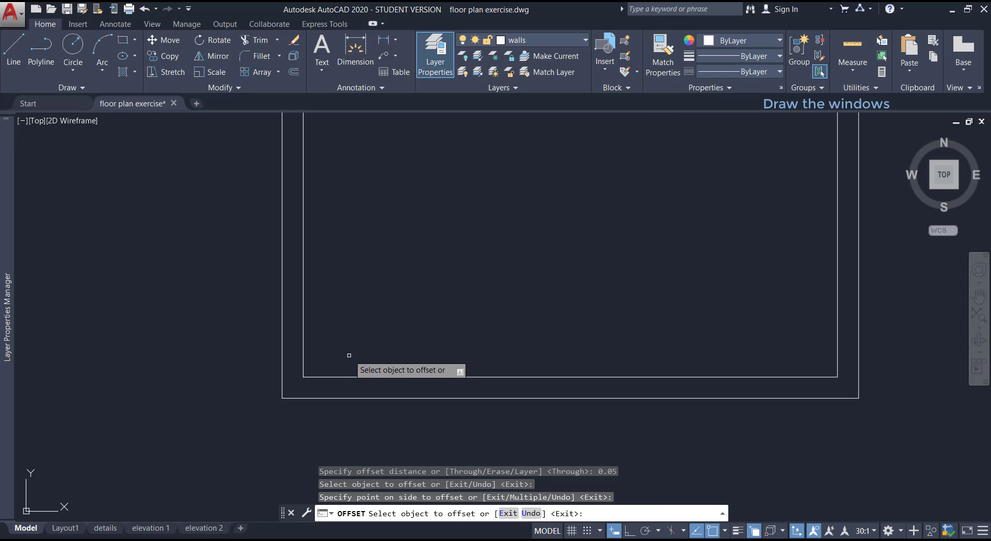
key(Return)
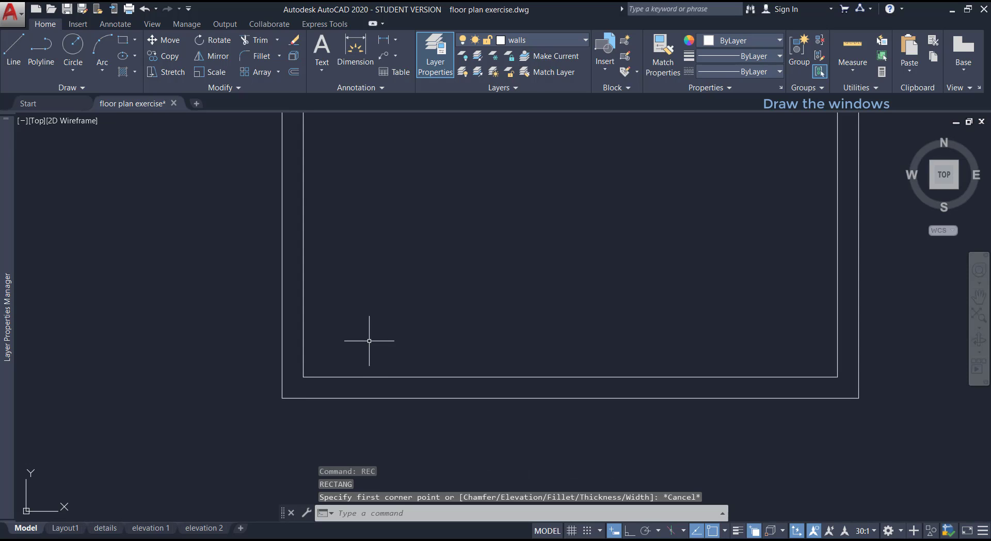
Draw a 0.05 vertical line 0.05 in from the inner frame's lower-left corner, with Ortho on
text(L)
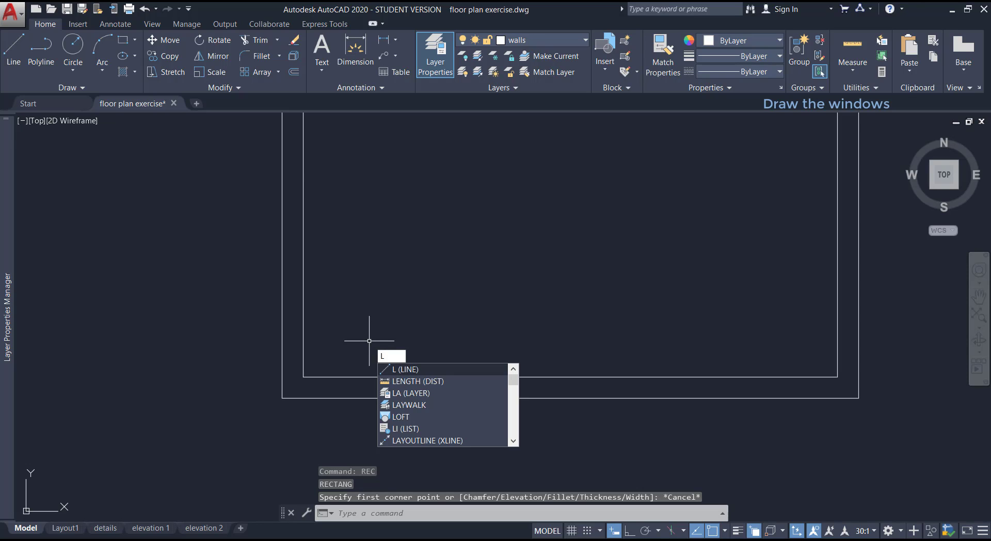
key(Return)
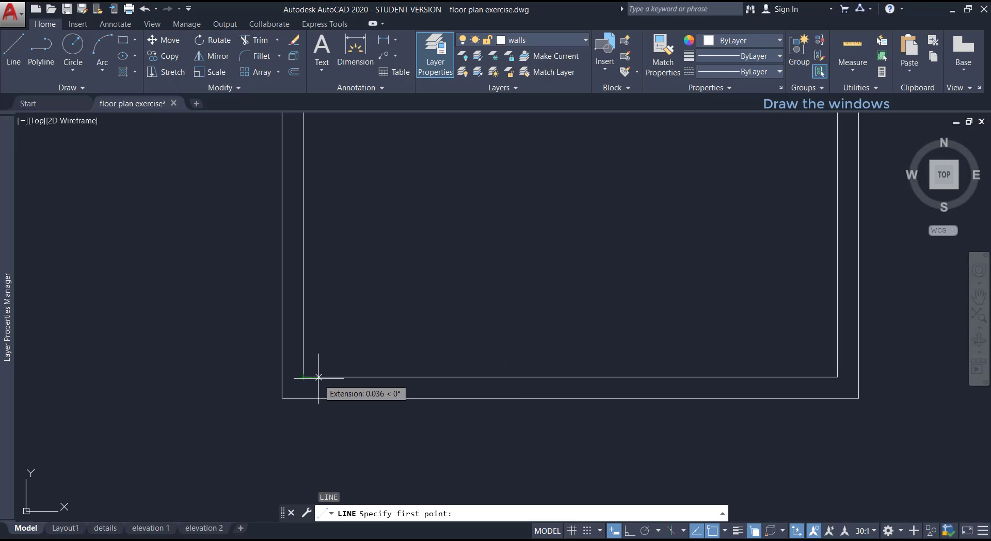
text(0.05)
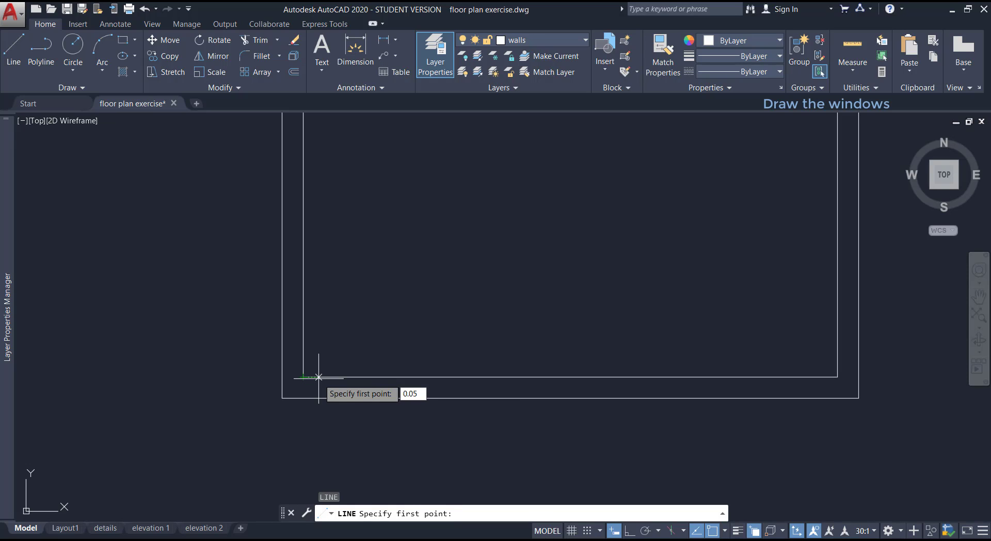
key(Return)
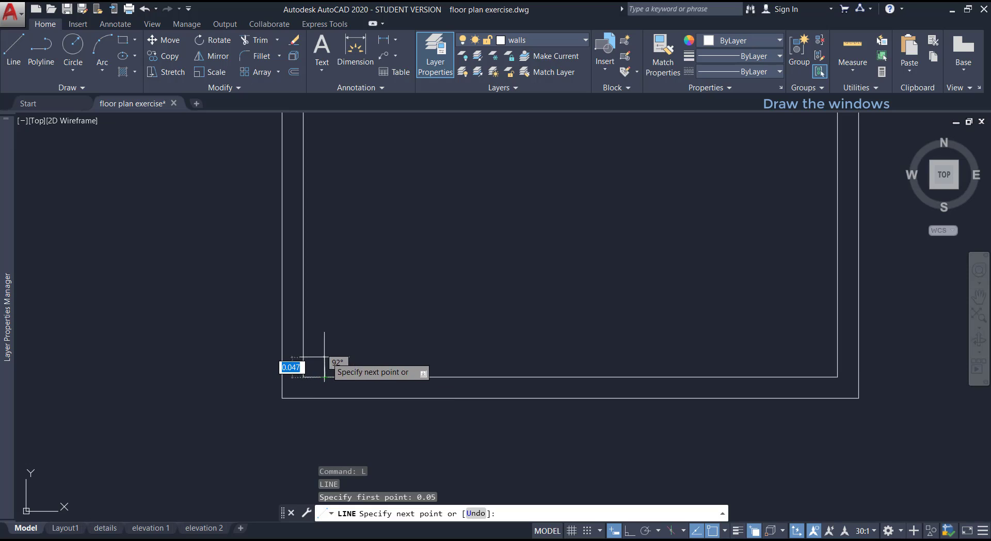
click(629, 531)
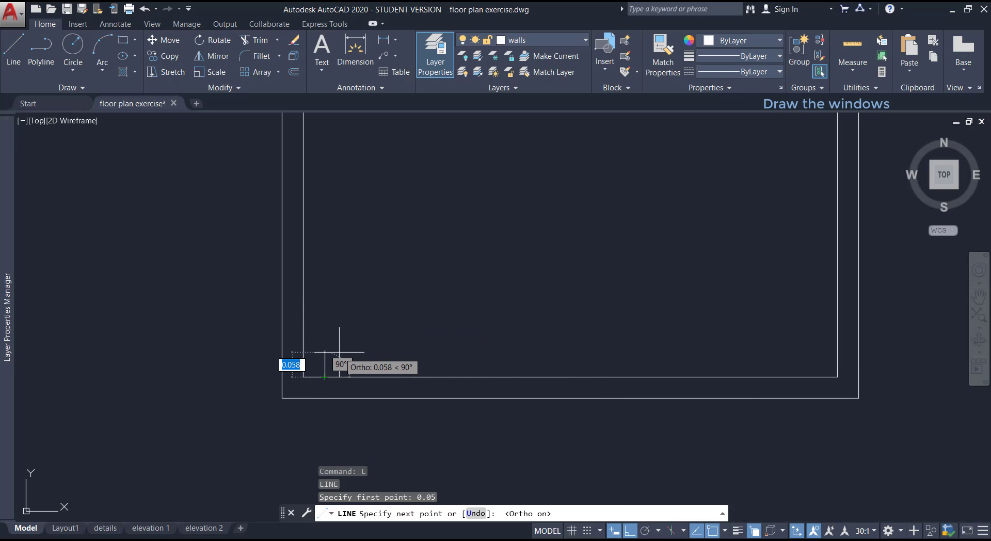
text(0.05)
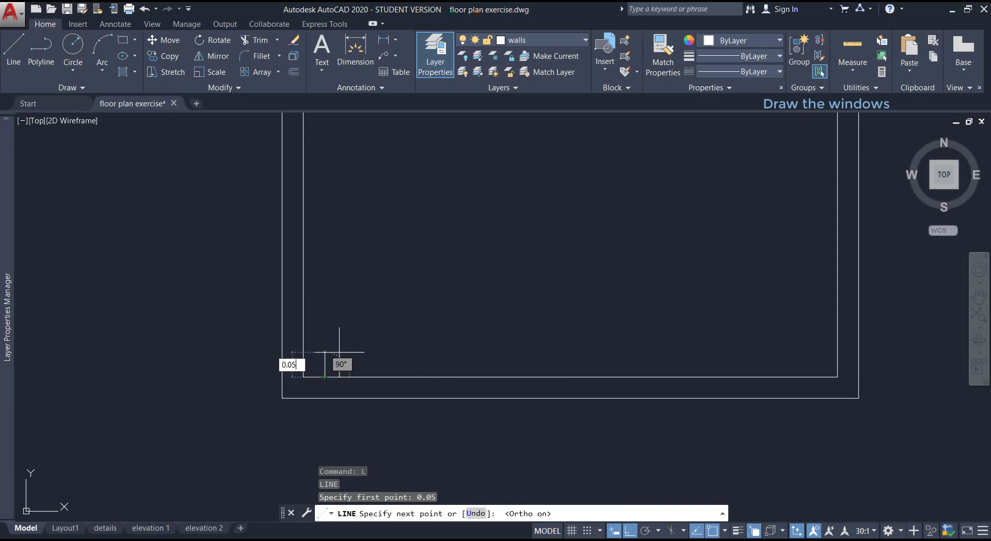
key(Return)
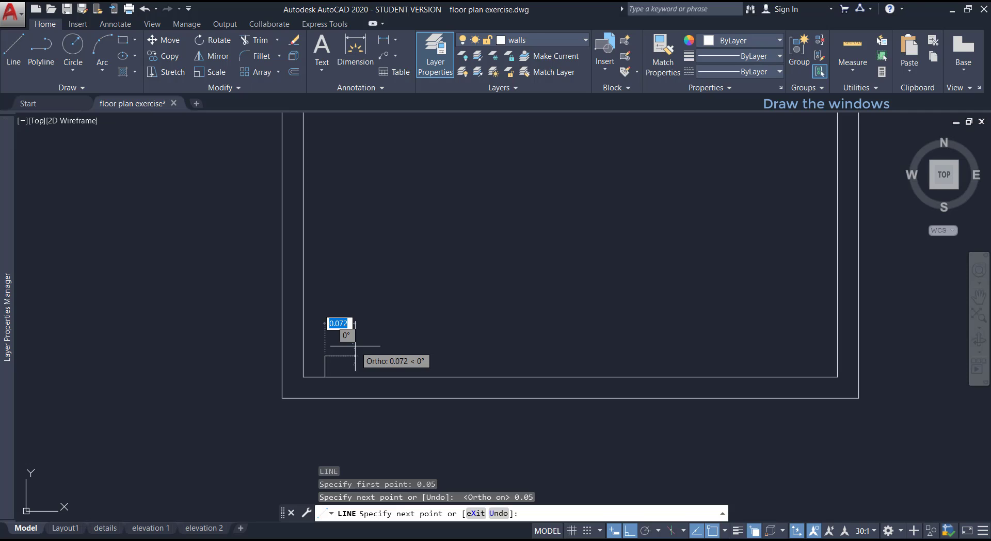
key(Escape)
text(REC)
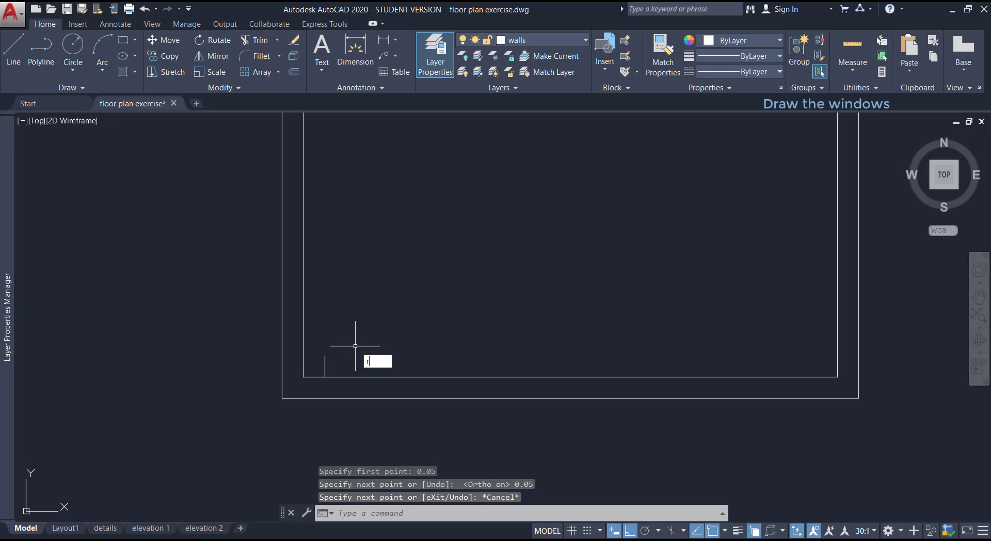
key(Return)
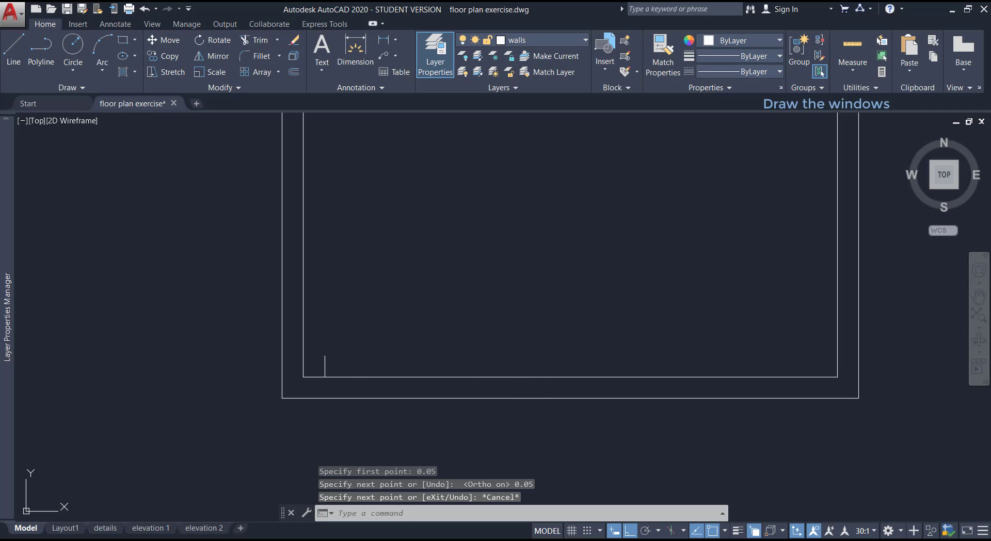
Draw the 0.5 by 0.45 first pane rectangle from the short line's top end
click(324, 356)
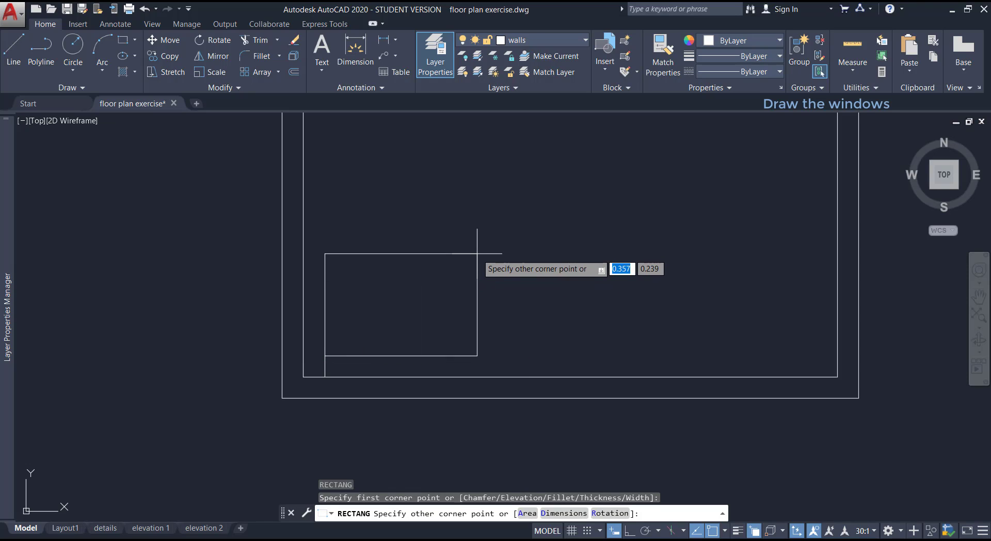
text(0.5)
key(Tab)
text(0.45)
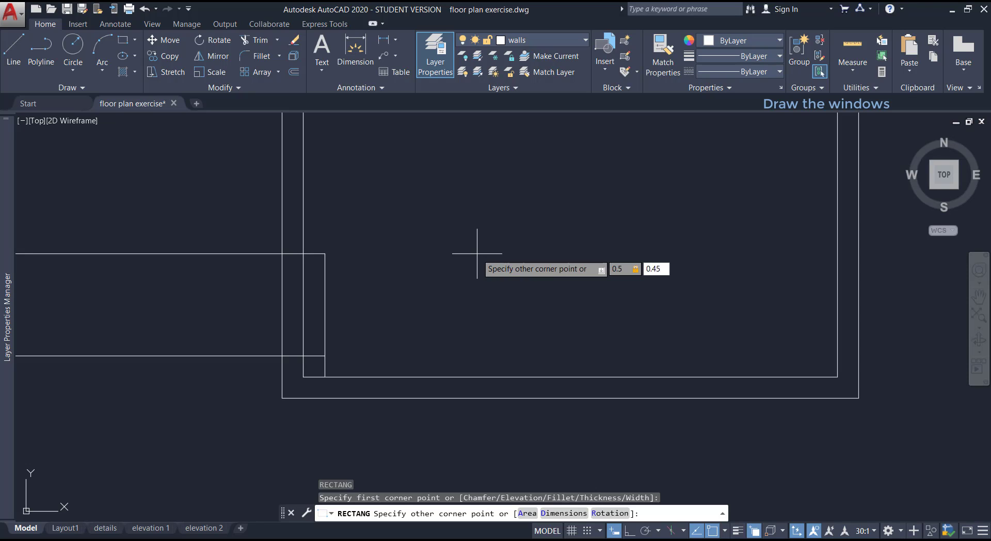
key(Return)
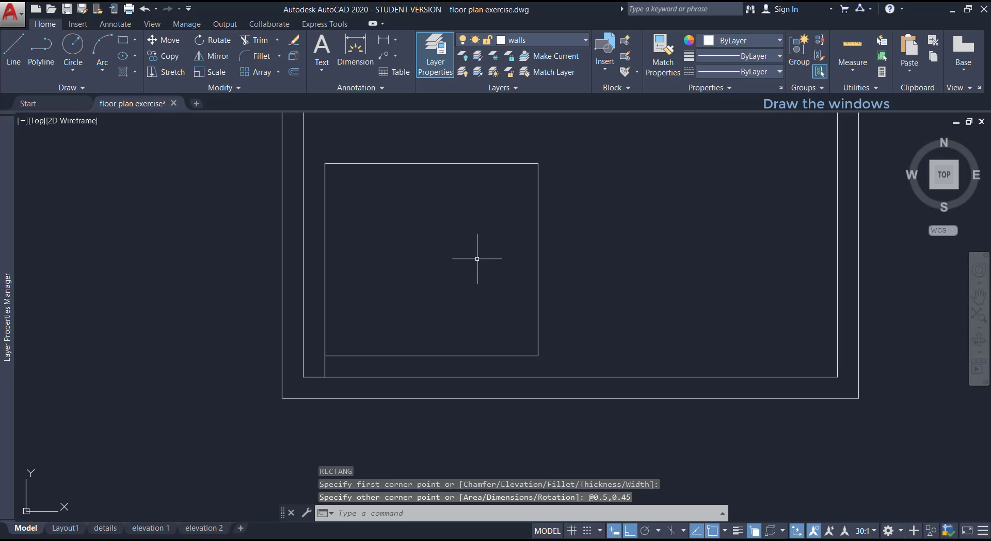
scroll(576, 298, down, 2)
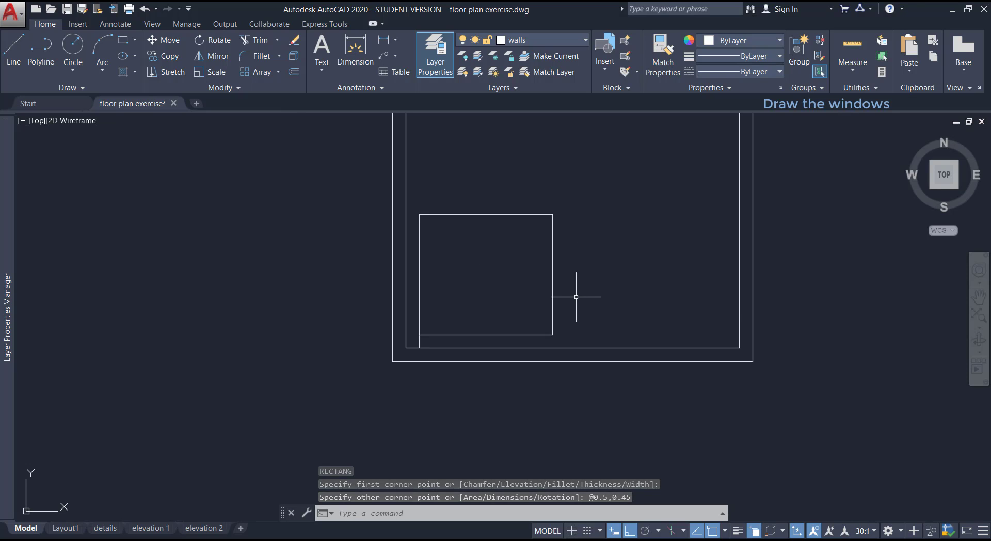
scroll(580, 297, down, 2)
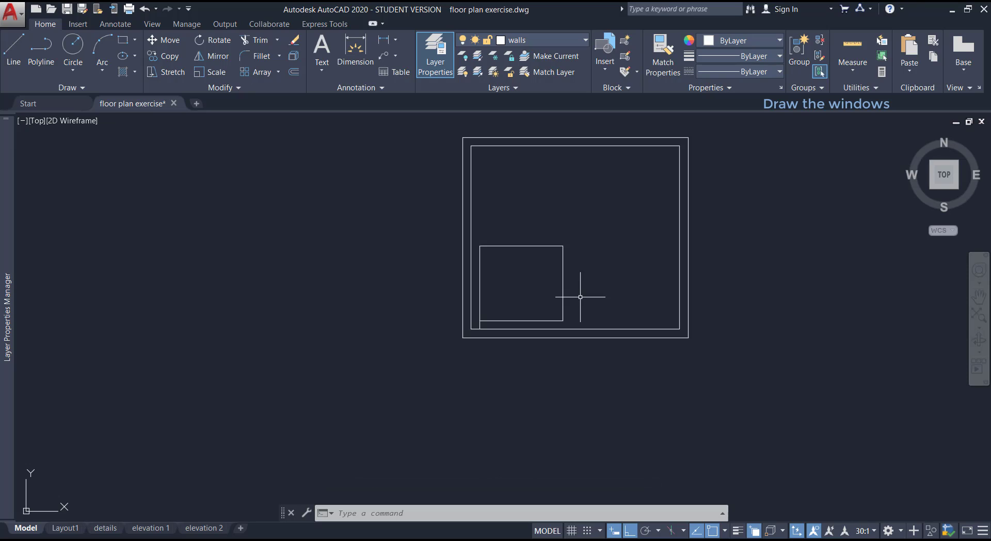
Mirror the pane across a vertical line through the wall midpoint, keeping the original
click(215, 56)
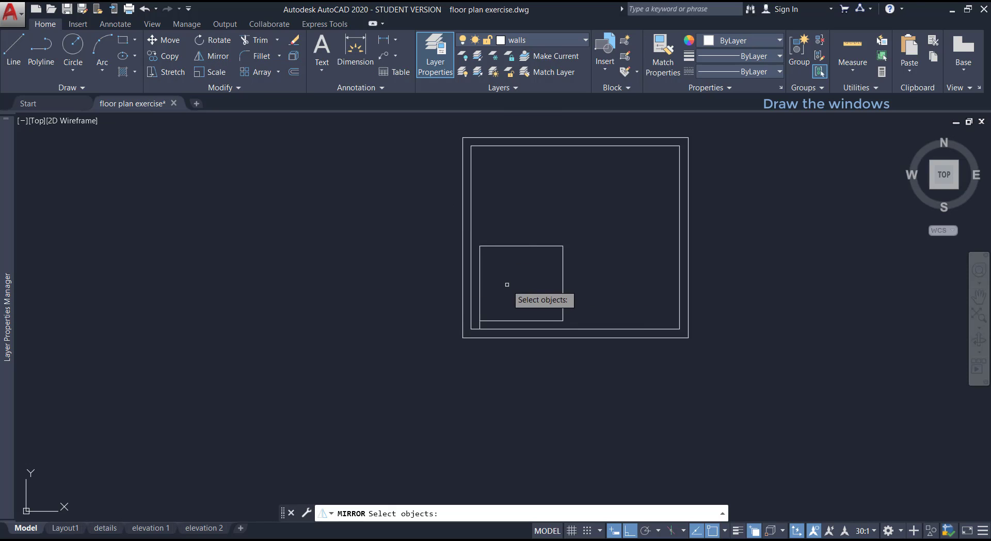
click(563, 304)
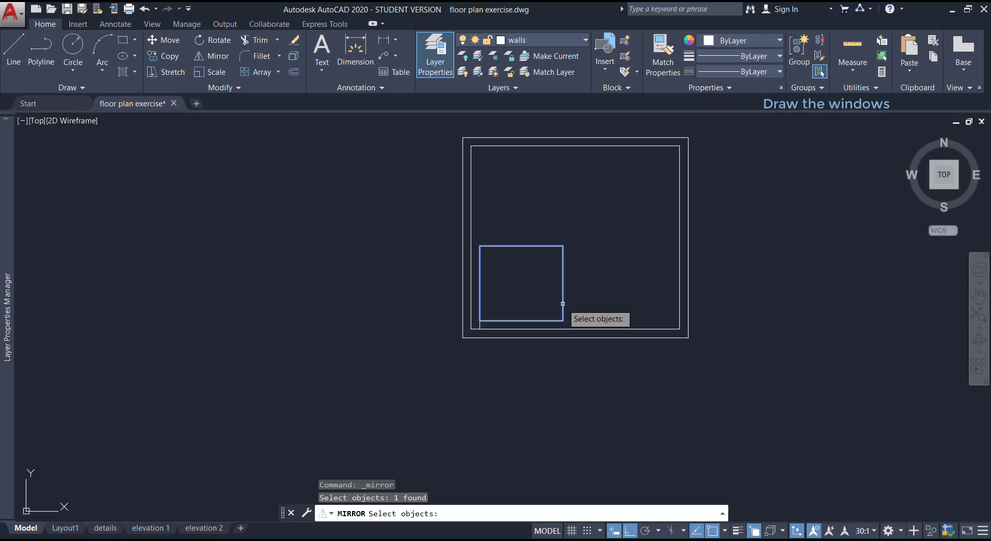
key(Return)
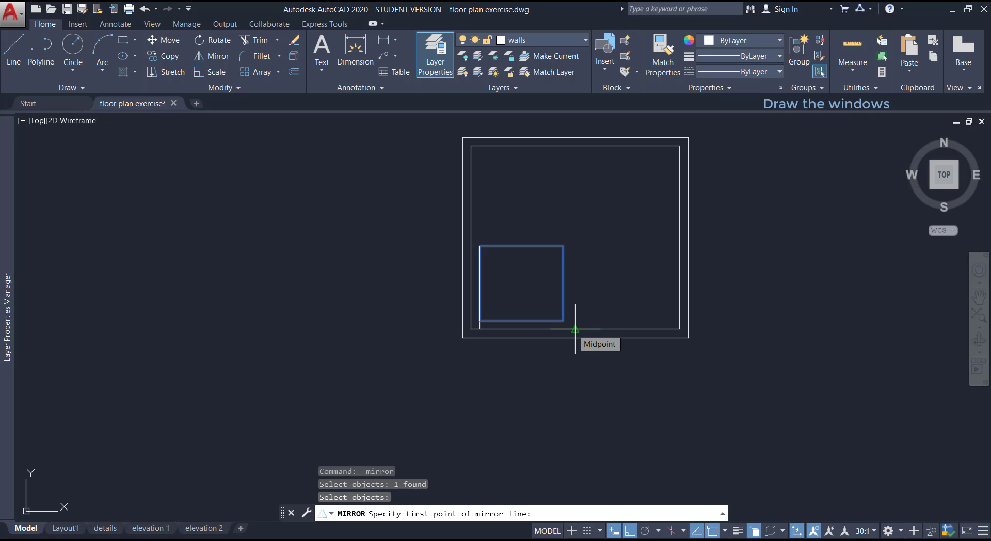
click(576, 330)
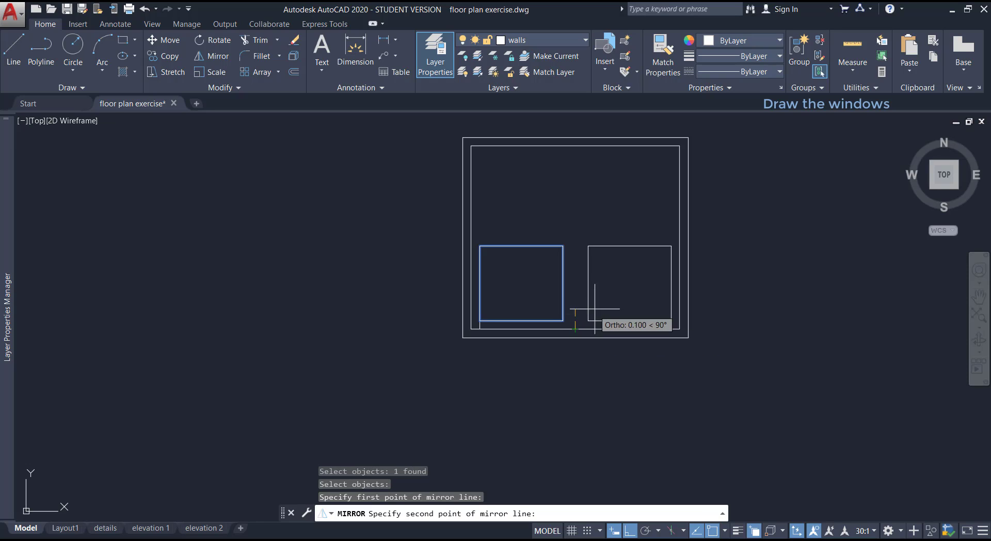
click(594, 211)
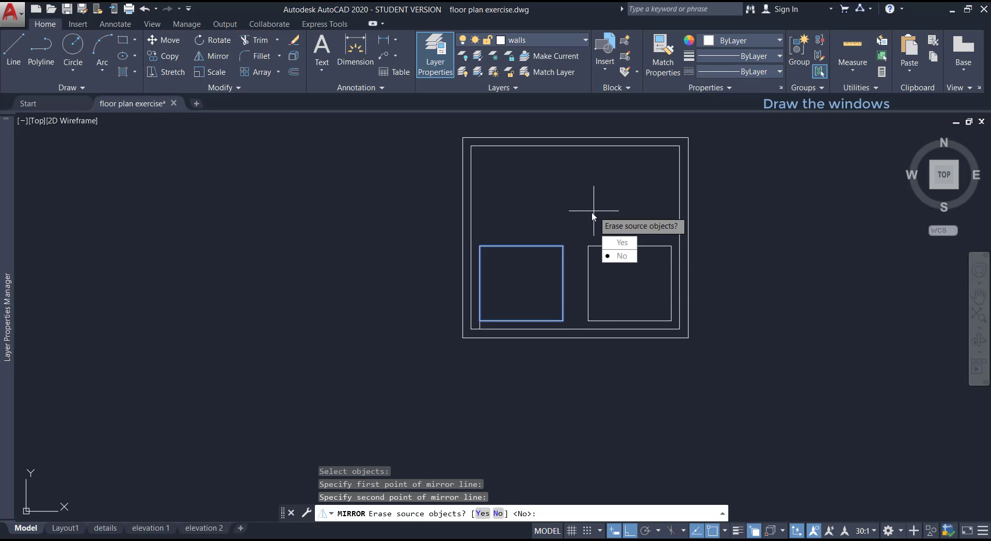
key(Return)
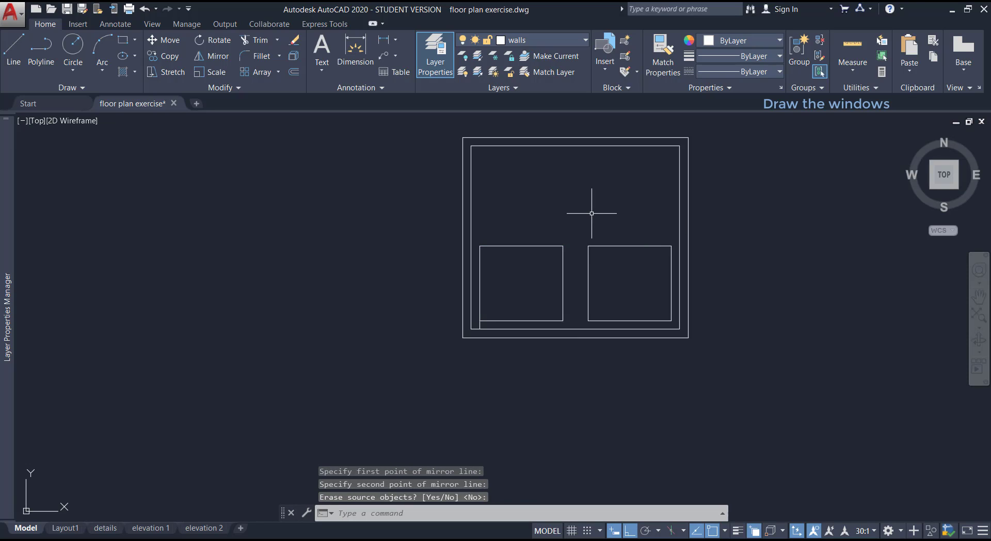
Mirror both lower panes about a horizontal line through the frame's side midpoint, keeping the originals
key(Return)
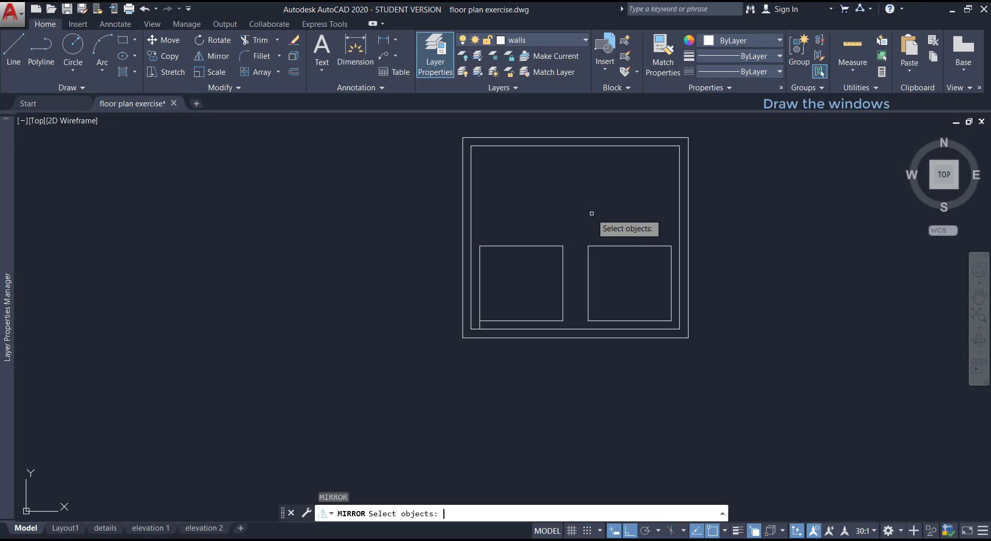
click(623, 266)
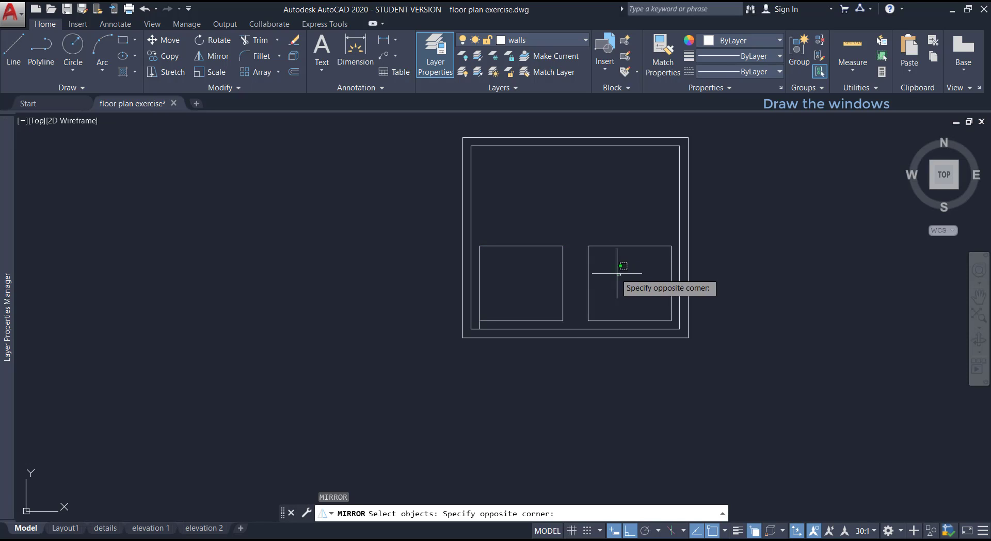
click(543, 231)
key(Return)
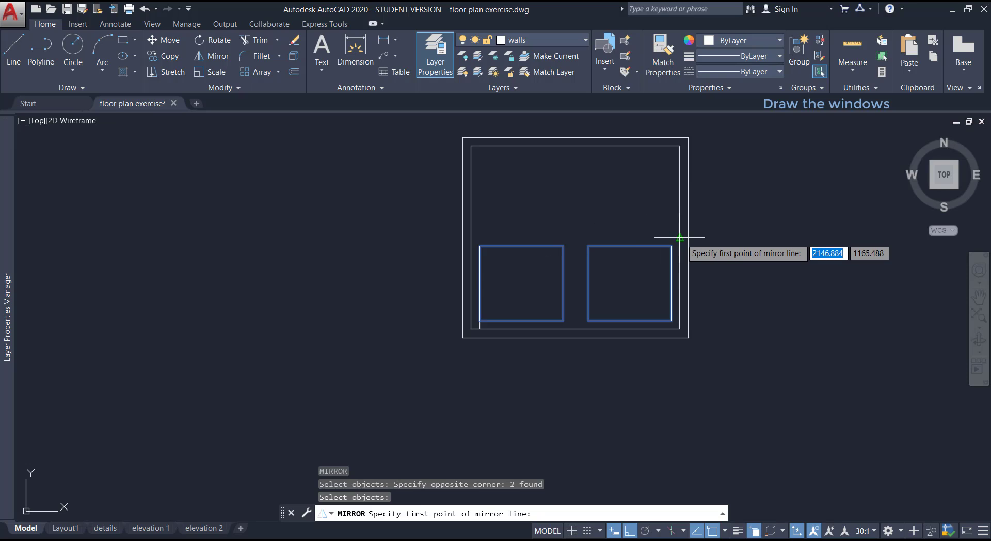
click(680, 237)
click(620, 237)
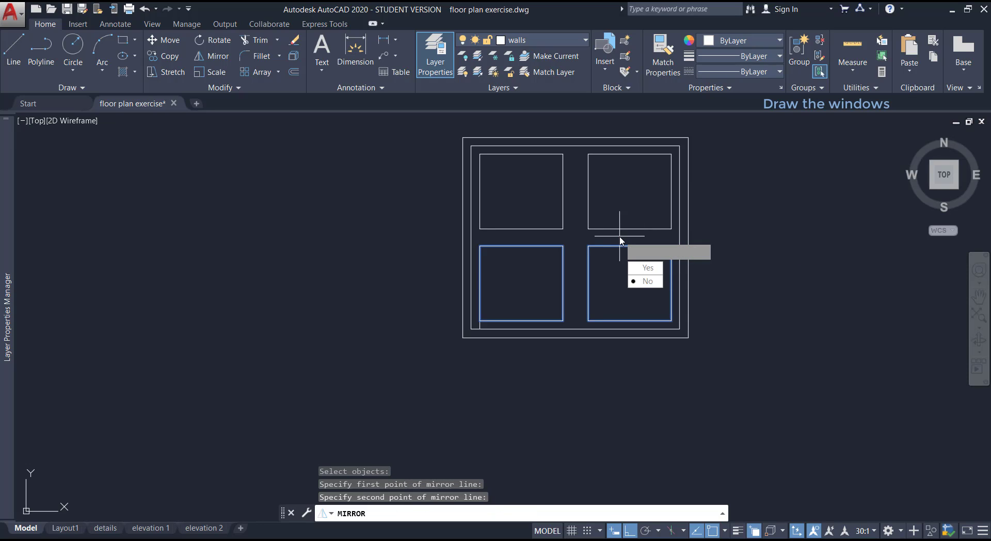
key(Return)
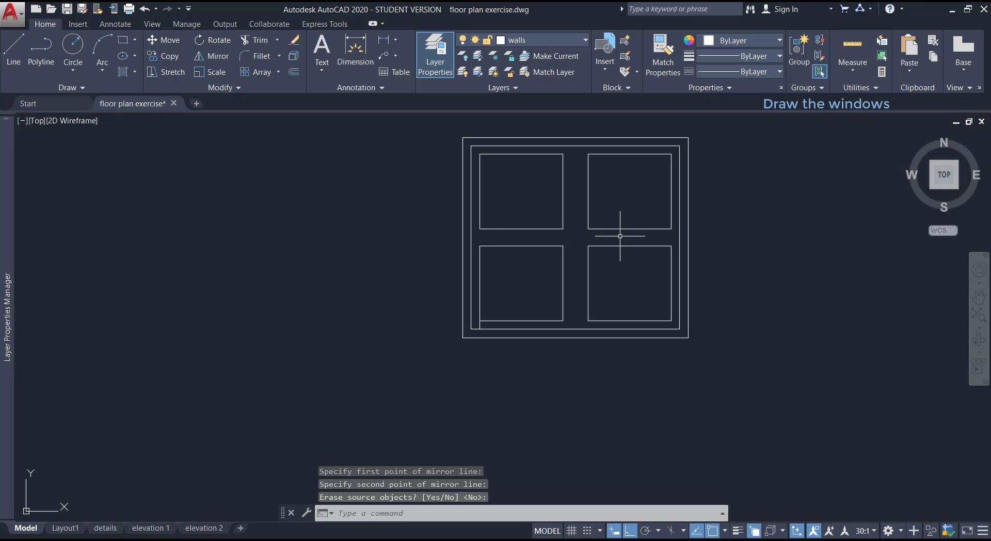
Draw a vertical line from the bottom wall's midpoint straight up to the top wall
key(Escape)
text(L)
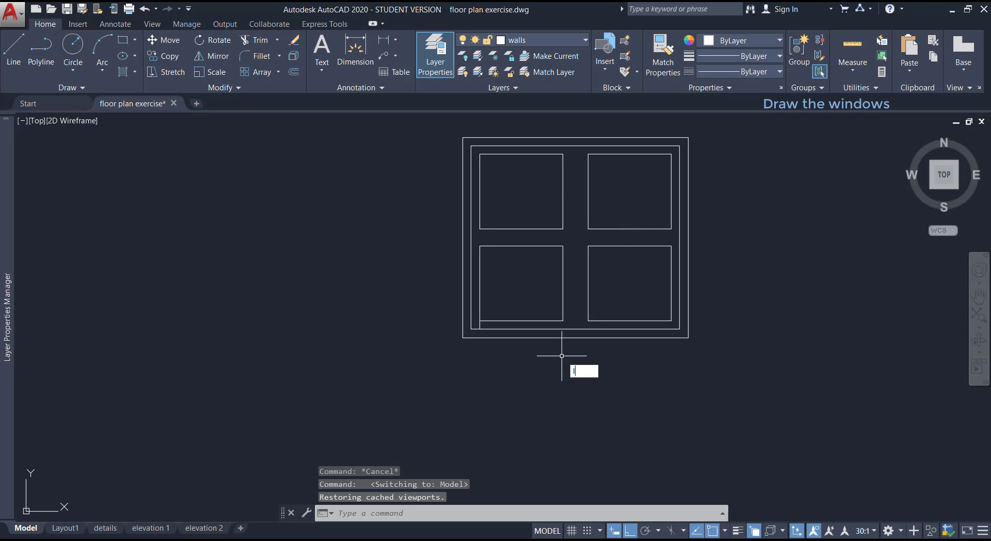
key(Return)
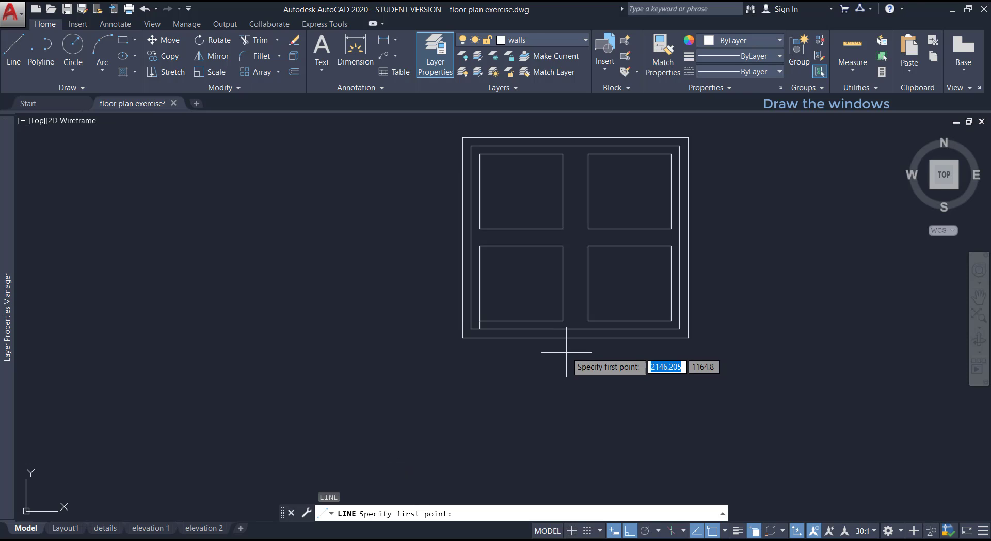
click(575, 329)
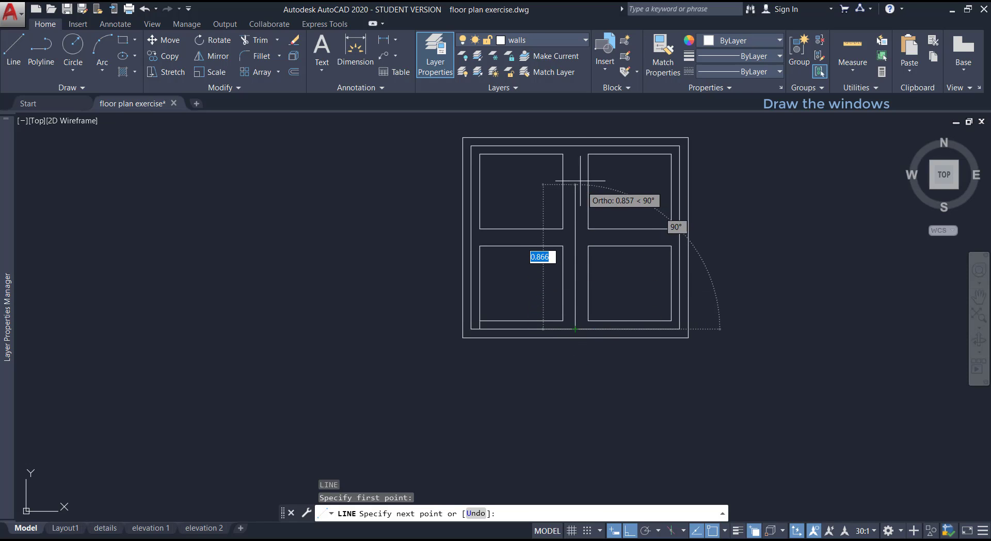
click(575, 146)
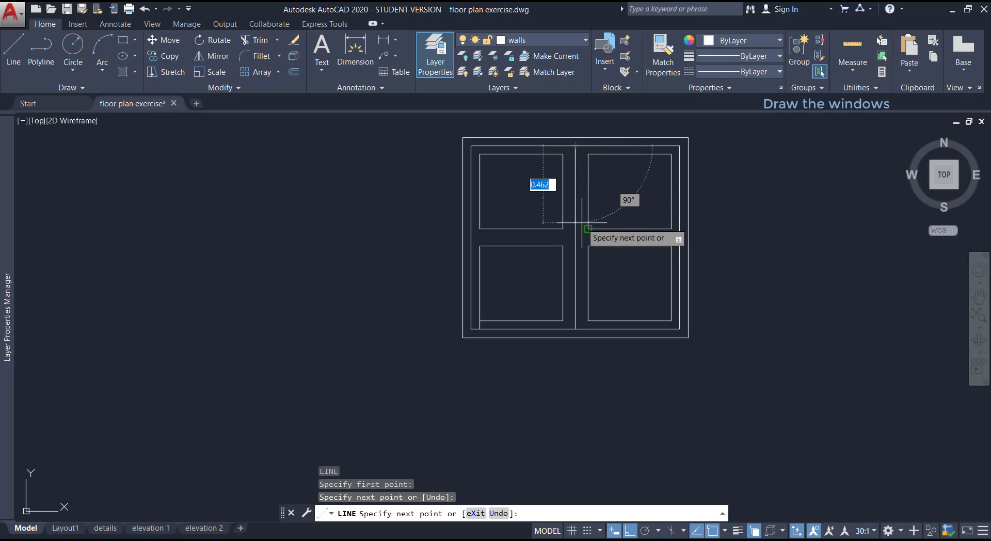
key(Escape)
scroll(579, 261, up, 4)
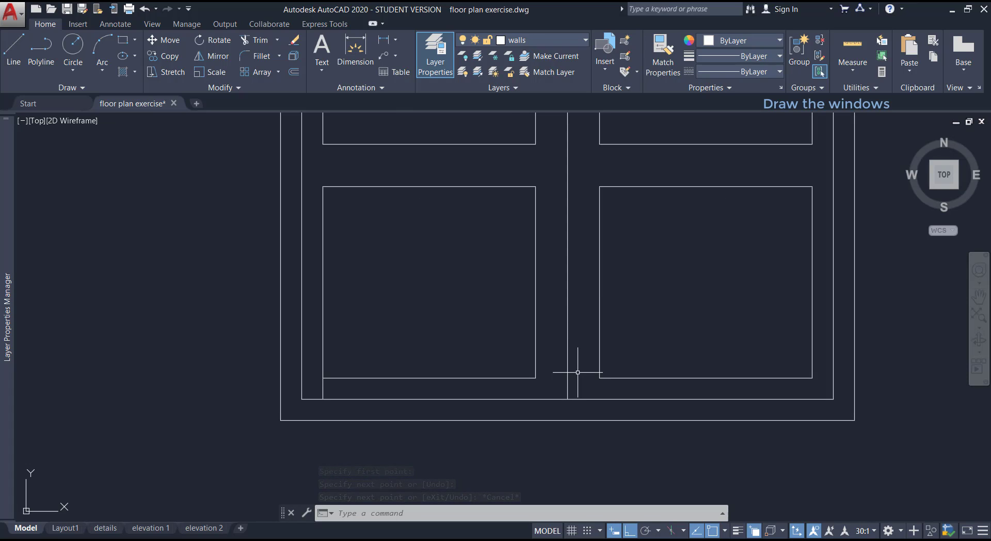
Offset the center line 0.025 to the right and to the left to form the mullion
text(O)
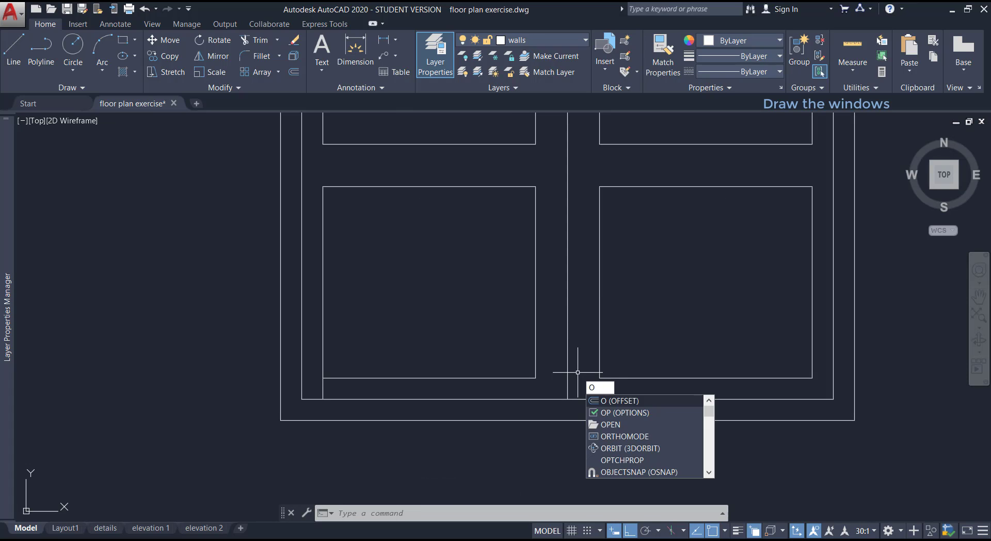
key(Return)
text(0.025)
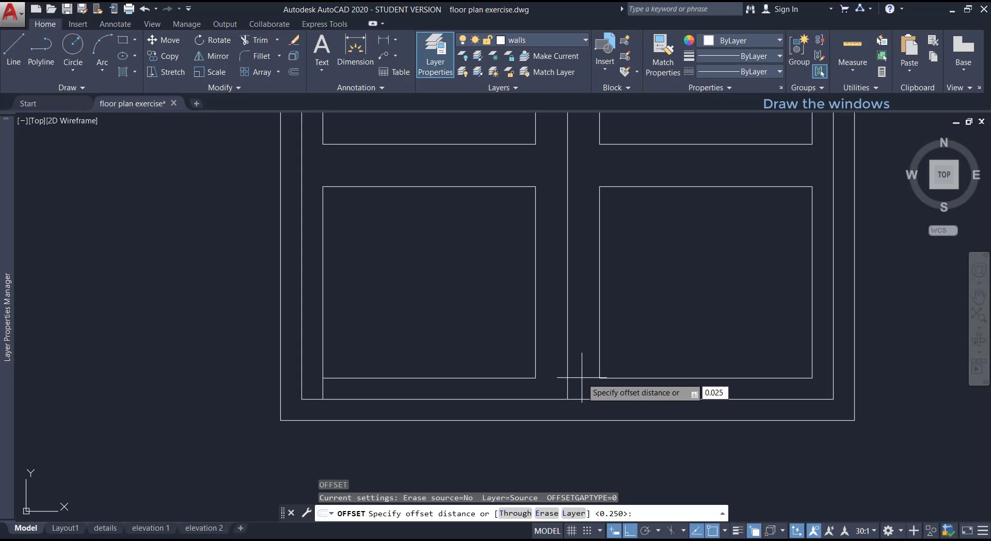
key(Return)
click(569, 381)
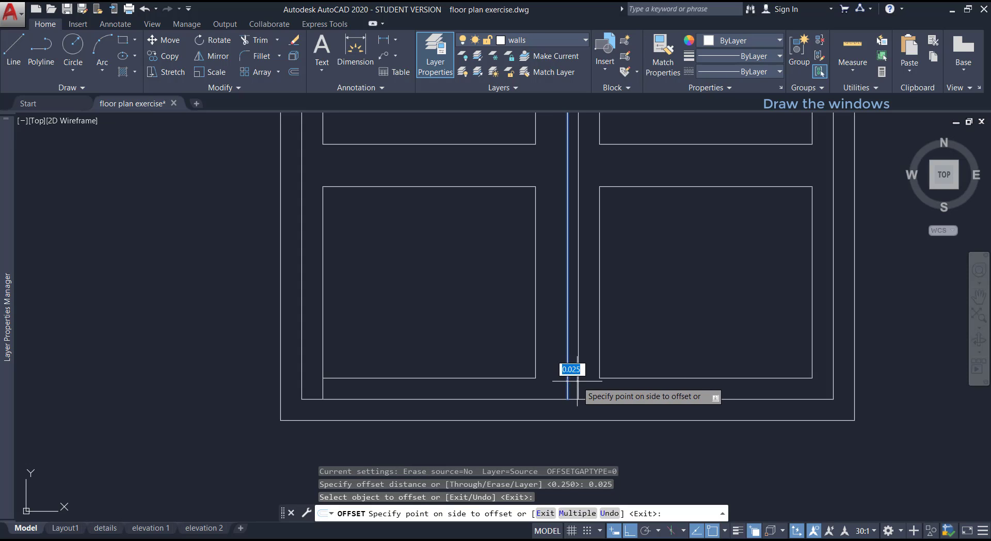
click(575, 382)
click(568, 383)
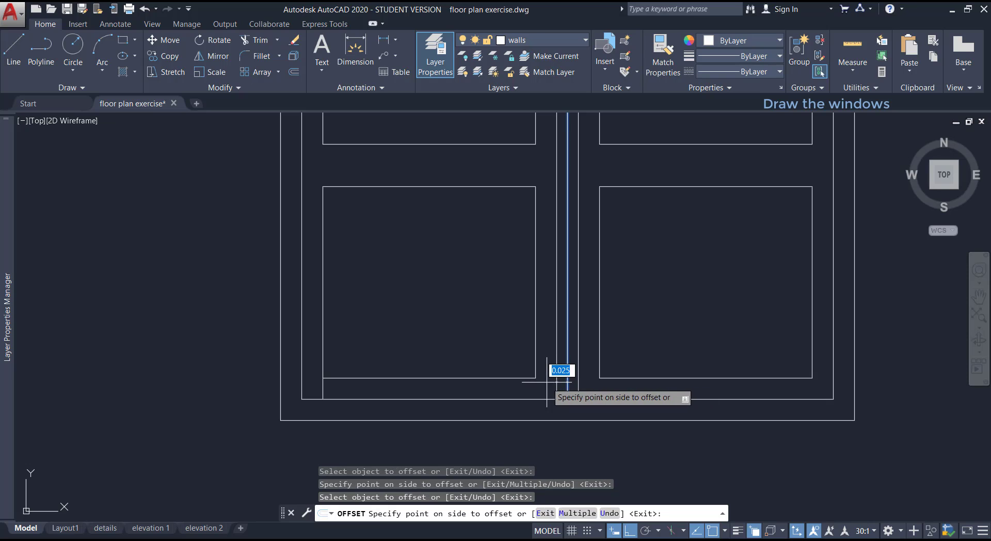
click(547, 382)
key(Return)
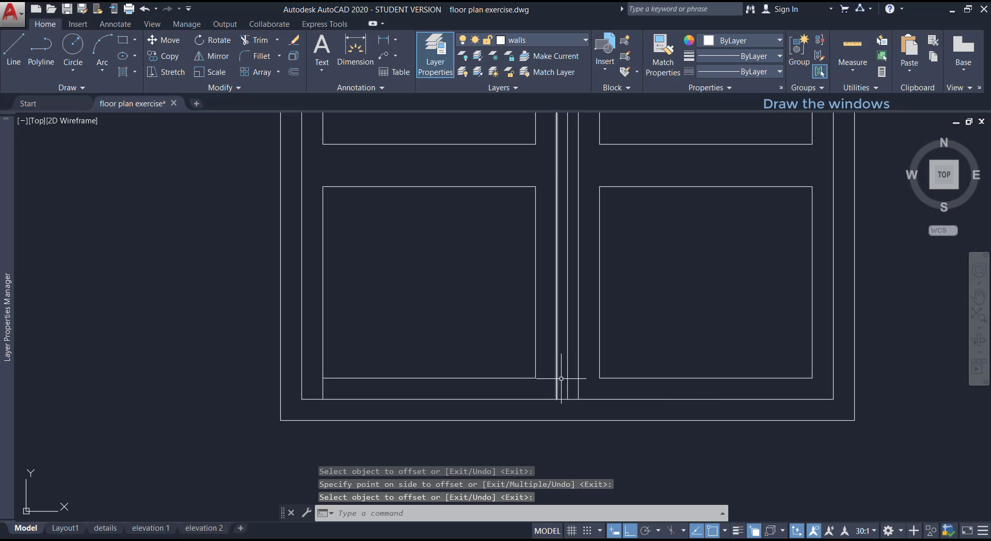
scroll(567, 377, down, 4)
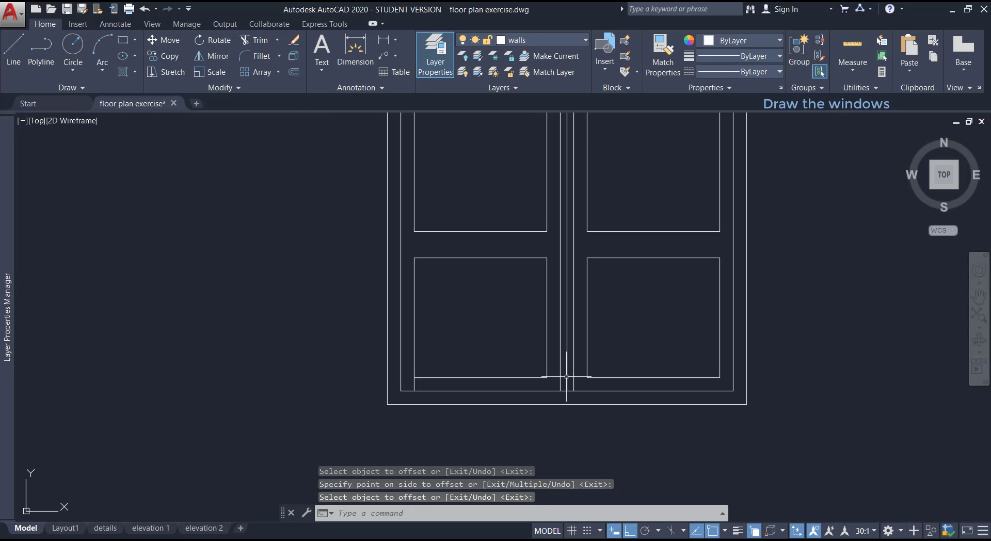
click(567, 357)
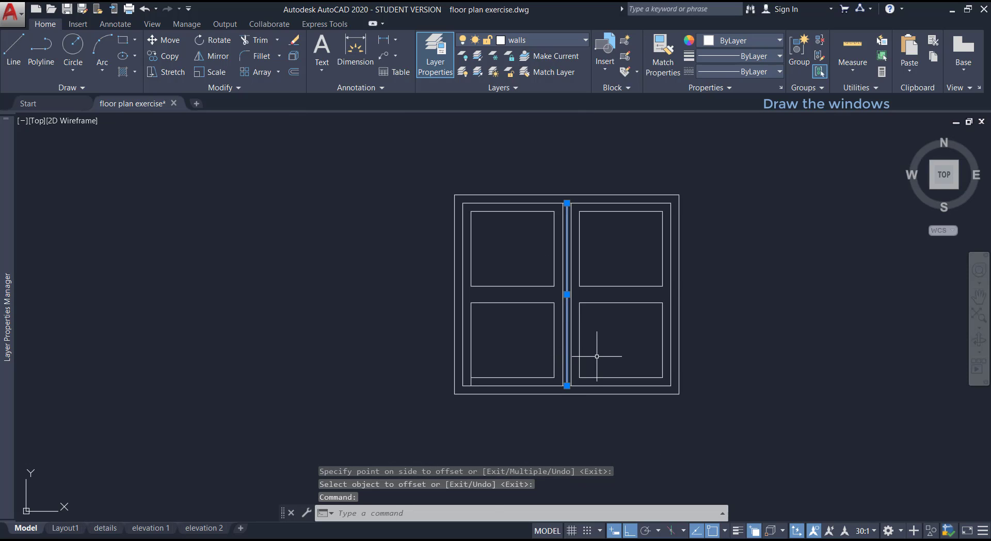
Erase the original center line and the short 0.05 line at the lower-left corner
key(Delete)
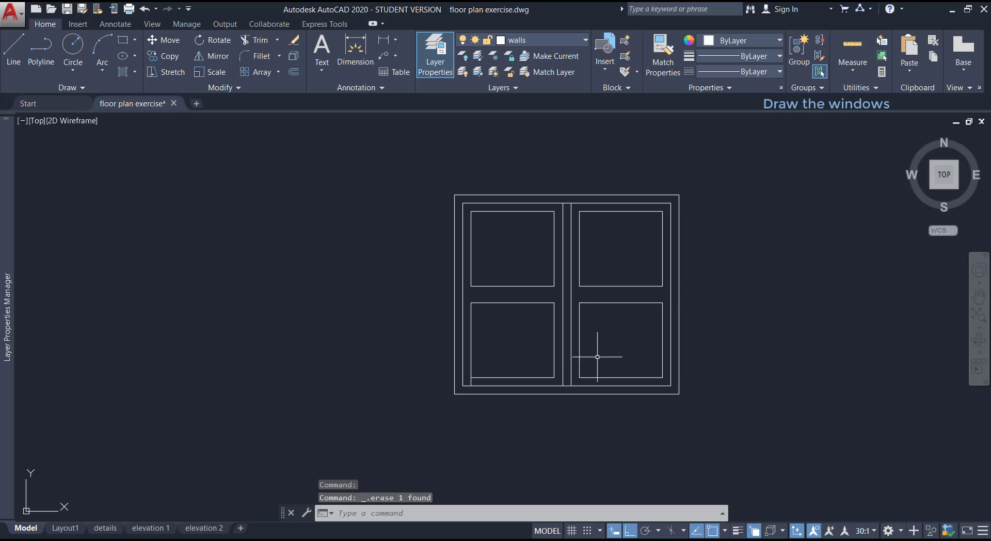
scroll(475, 383, up, 4)
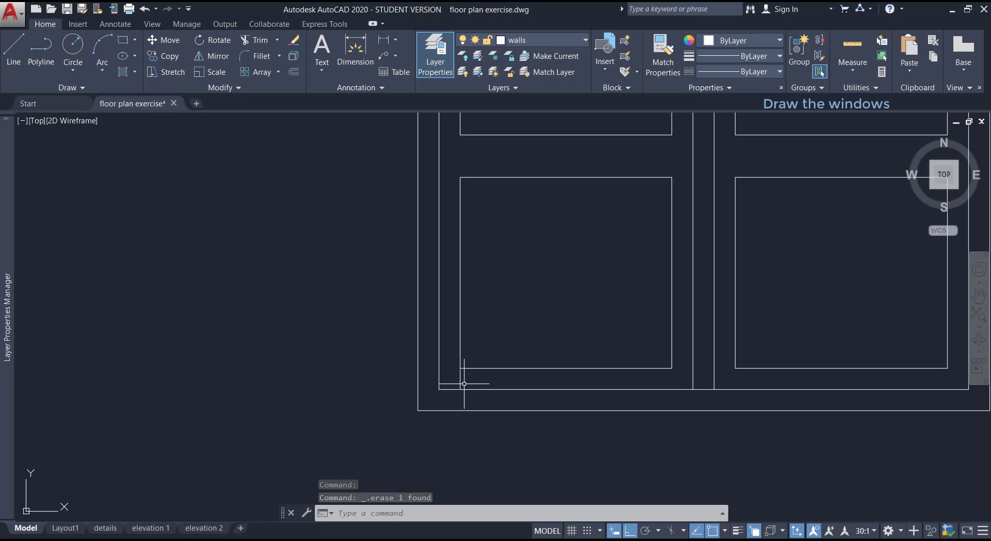
click(461, 379)
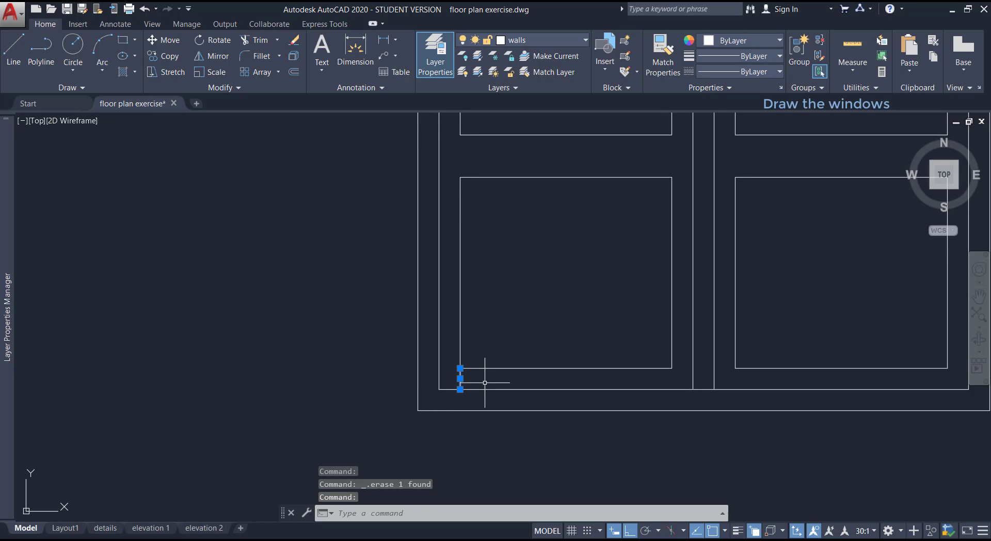
key(Delete)
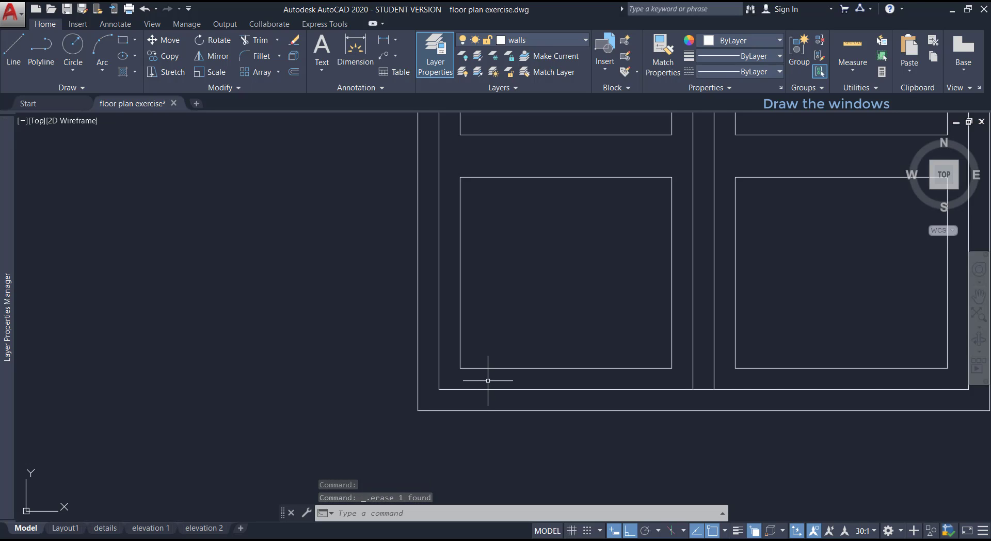
Draw a 0.05 line downward from the outer frame's bottom-left corner with the LINE command
text(L)
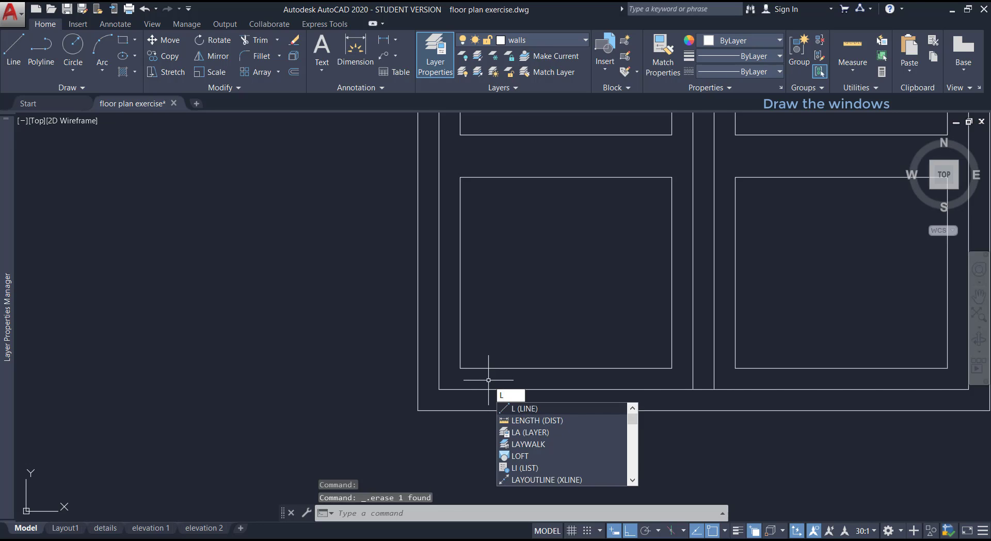
key(Return)
click(418, 411)
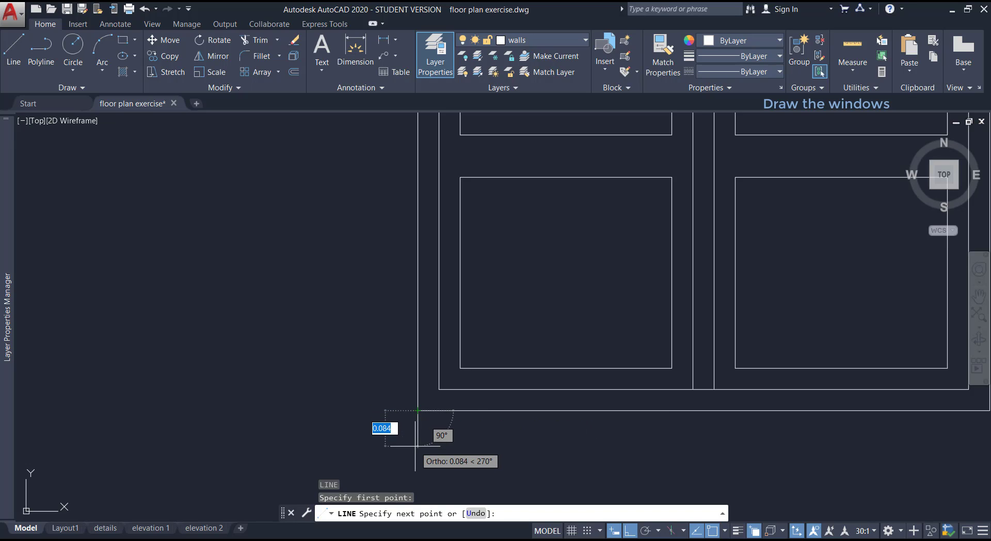
text(0)
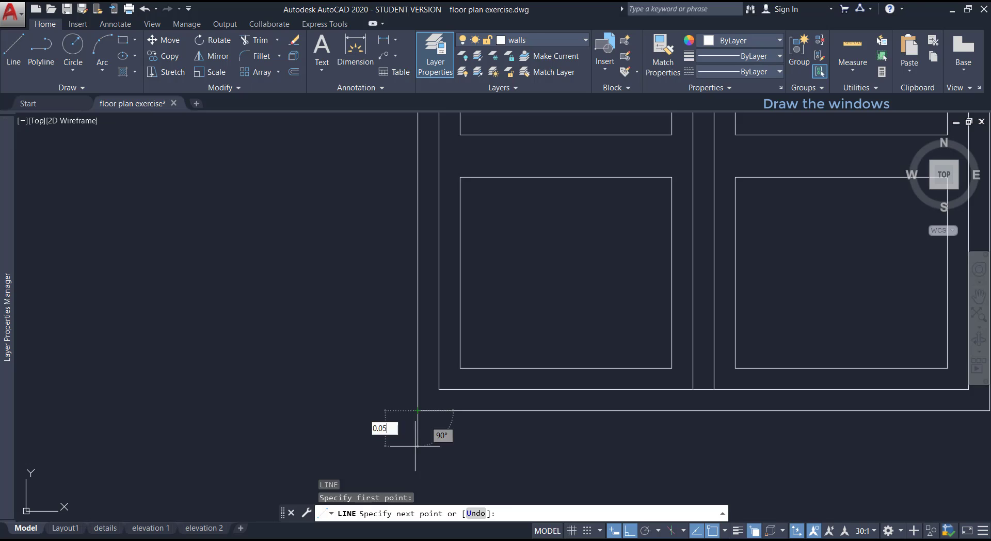
key(Return)
key(Escape)
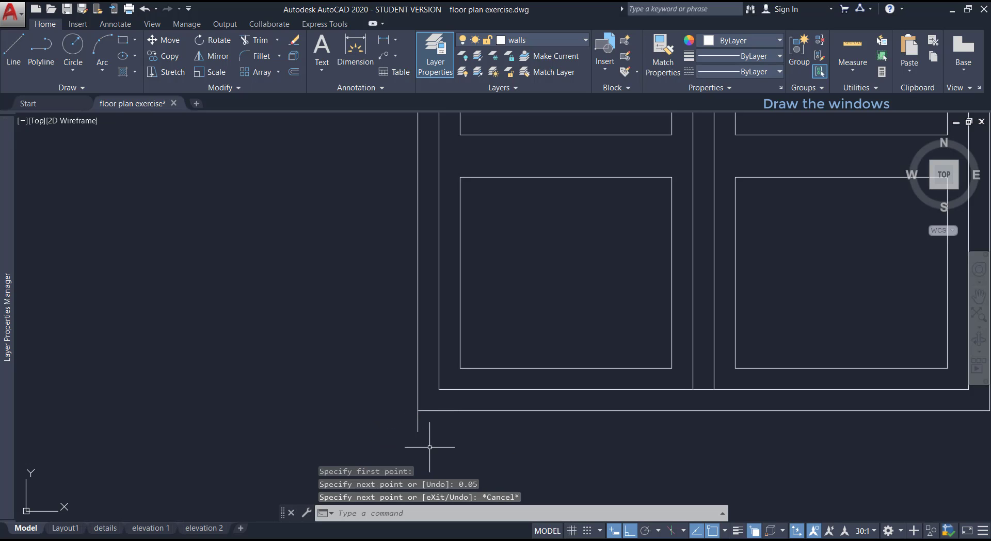
Copy the short vertical line from the wall corner to the base line's right end
text(co)
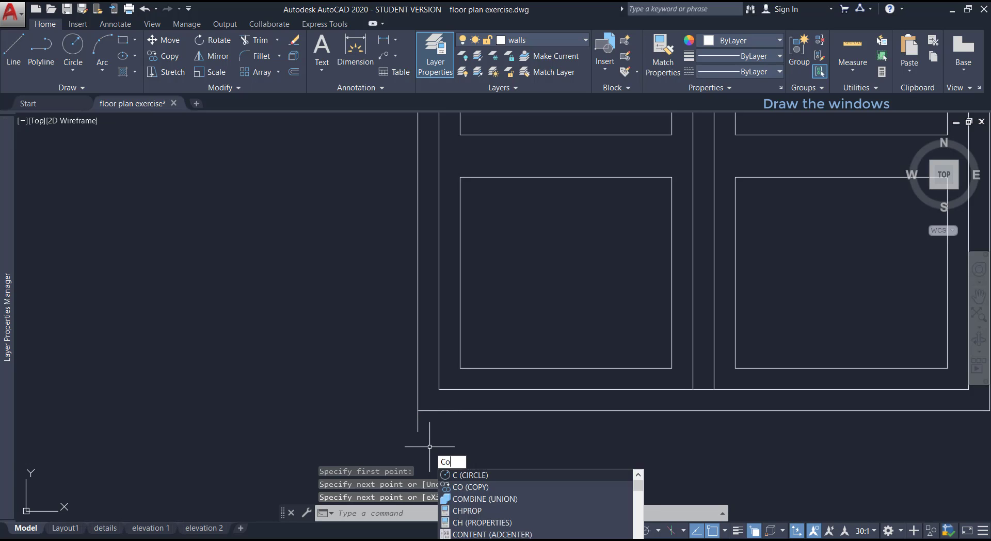
key(Return)
click(420, 427)
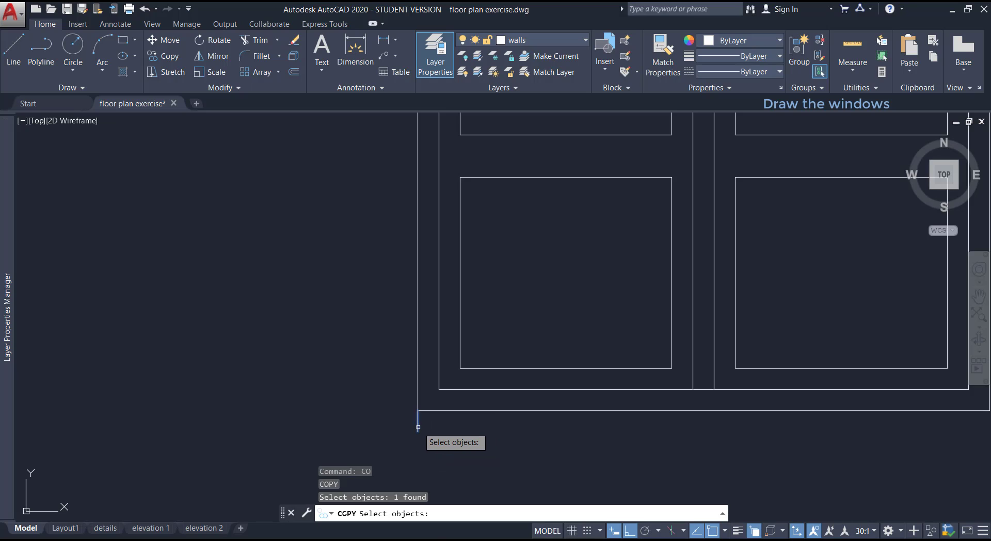
key(Return)
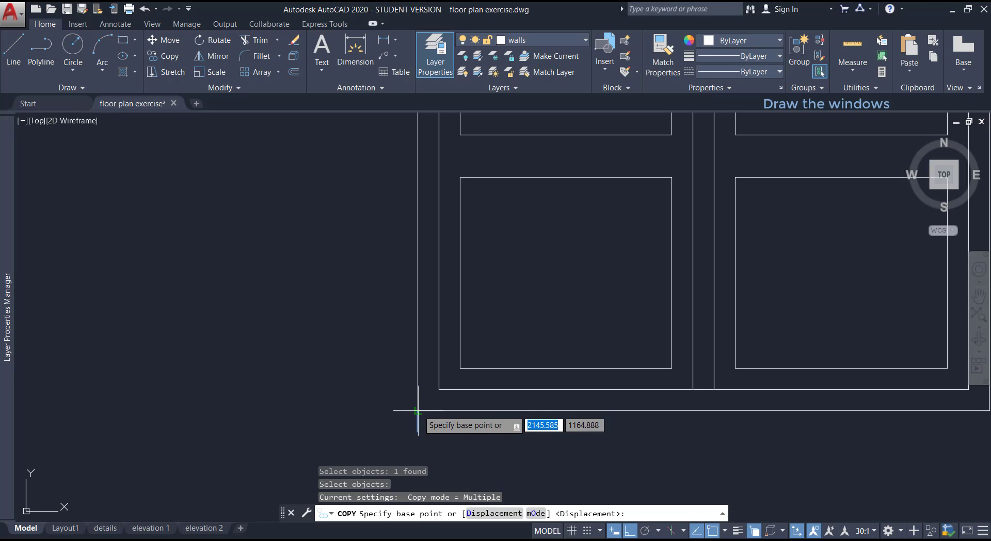
click(418, 412)
scroll(420, 410, down, 2)
scroll(774, 434, up, 2)
scroll(774, 434, up, 2)
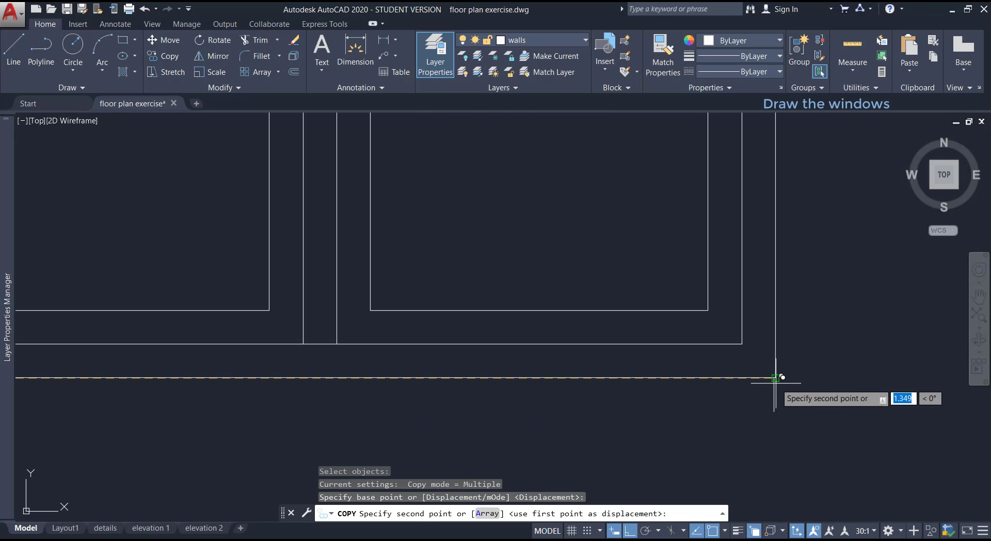
click(776, 378)
scroll(816, 393, up, 3)
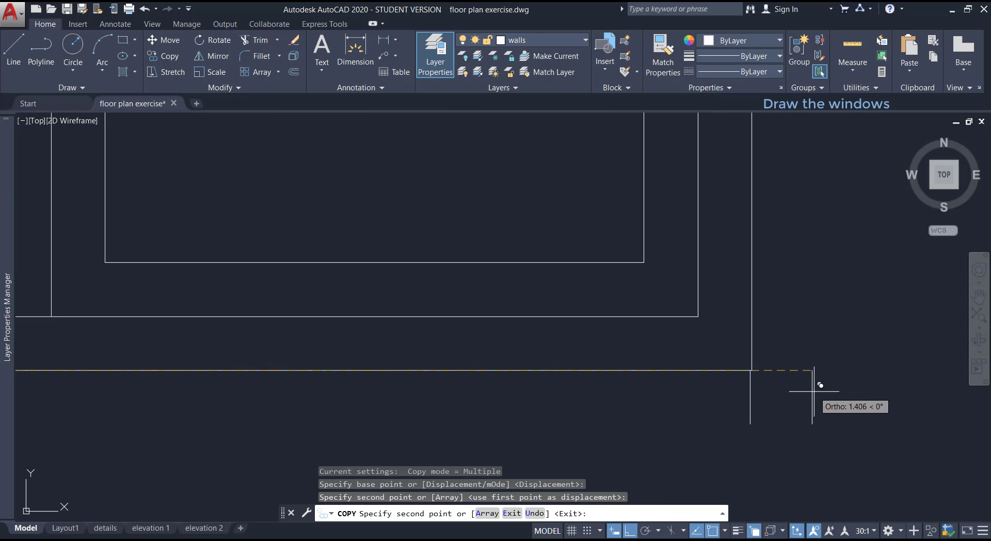
key(Escape)
scroll(814, 391, down, 2)
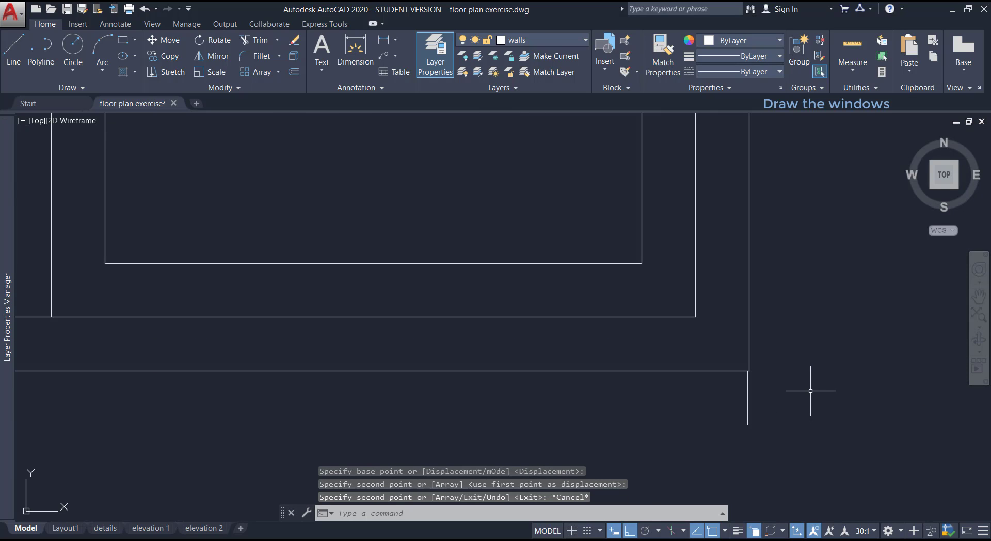
scroll(775, 401, up, 2)
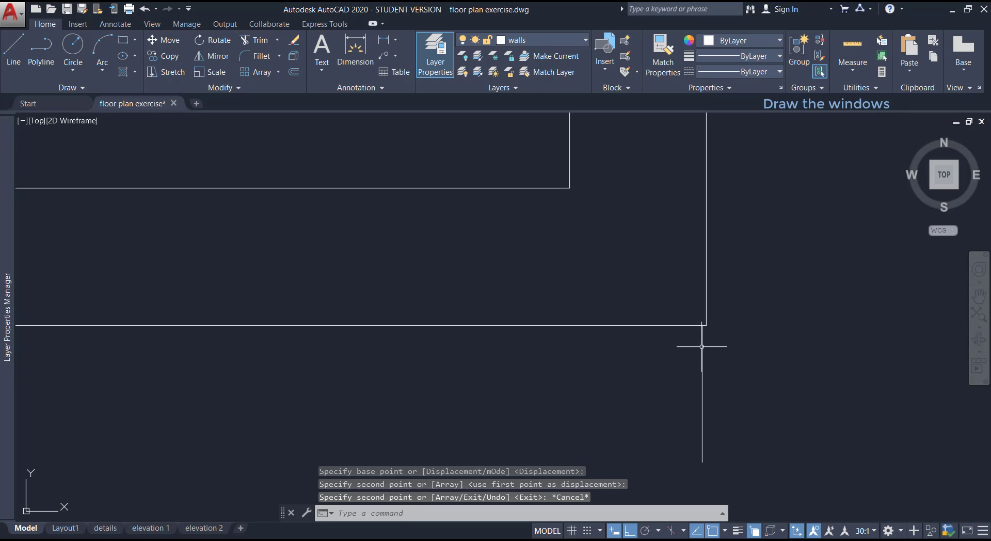
scroll(702, 346, down, 3)
scroll(704, 348, up, 2)
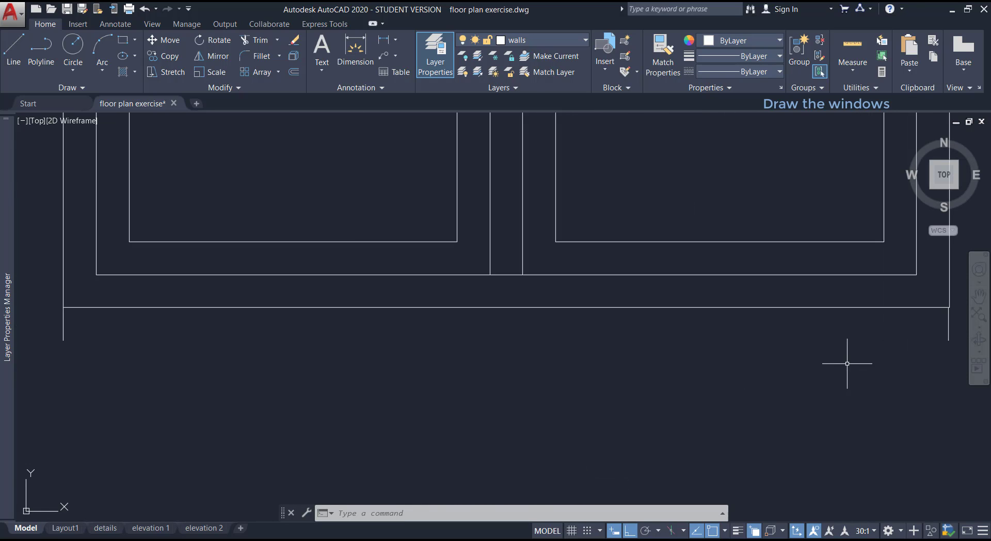
Delete the misplaced vertical line at the right corner
click(949, 335)
key(Delete)
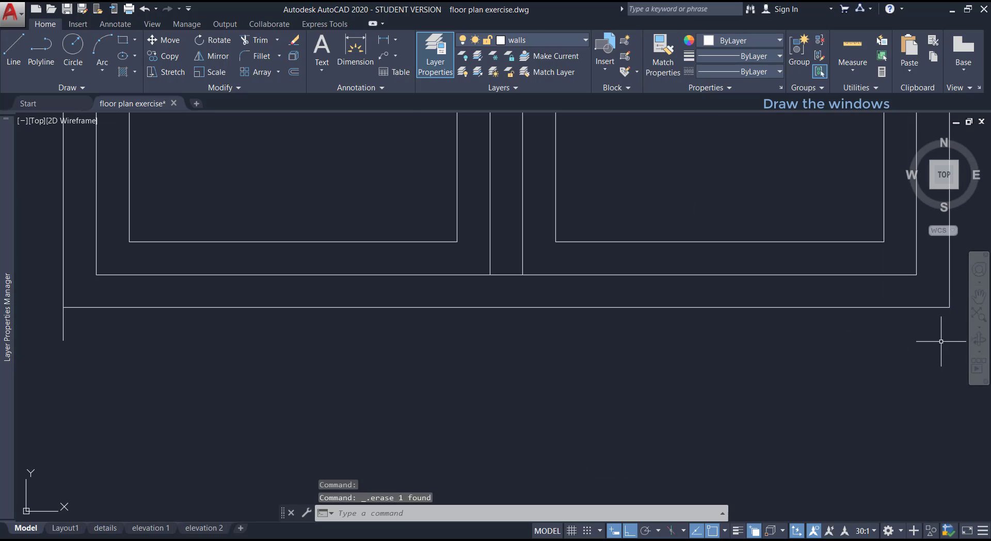
scroll(945, 338, down, 2)
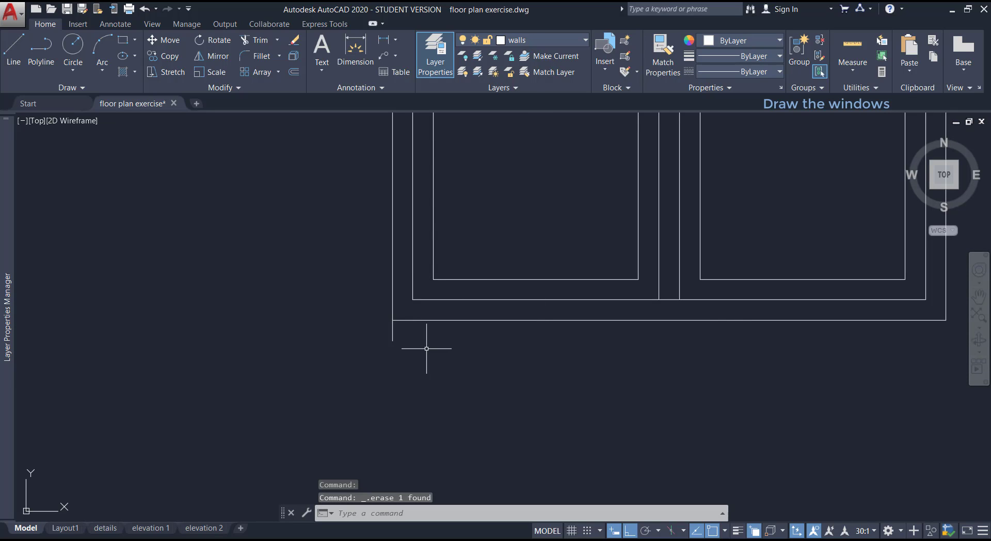
Copy the short vertical guide line from the wall line's end to the base line's right end
text(CO)
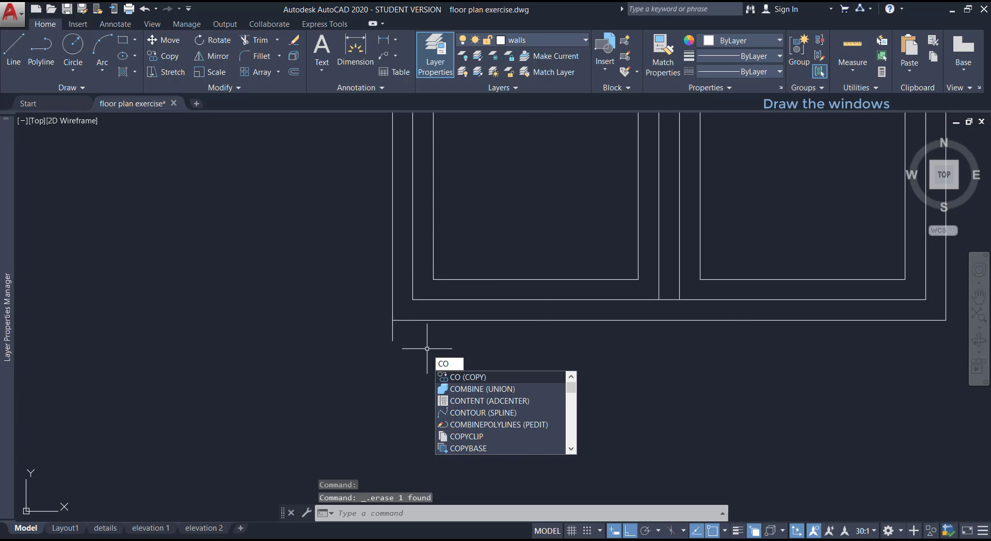
key(Return)
click(392, 335)
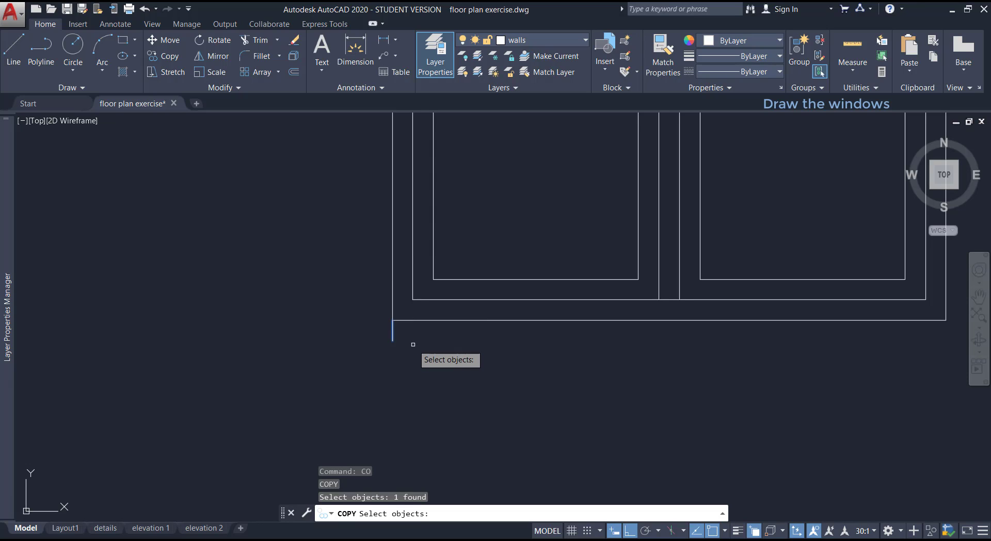
key(Return)
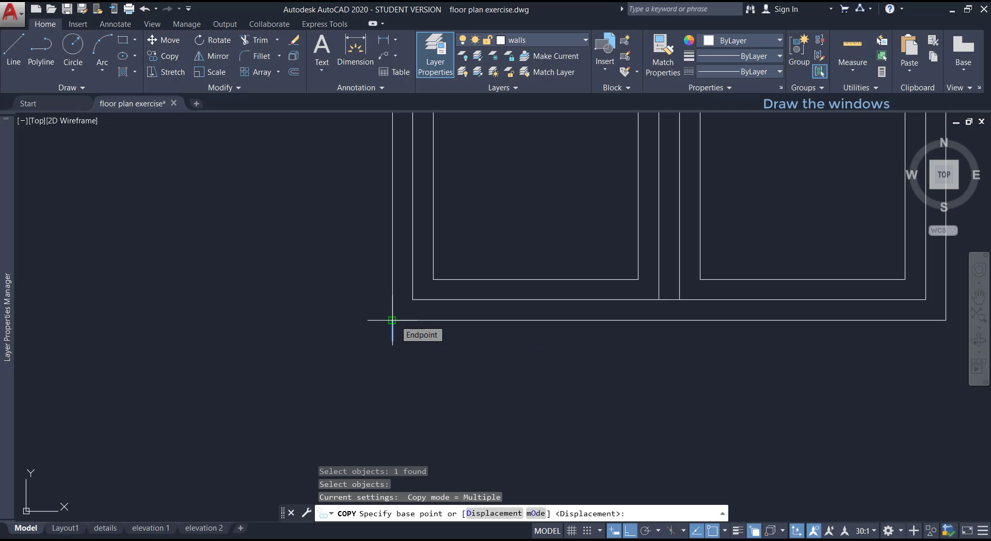
click(391, 320)
scroll(393, 319, down, 2)
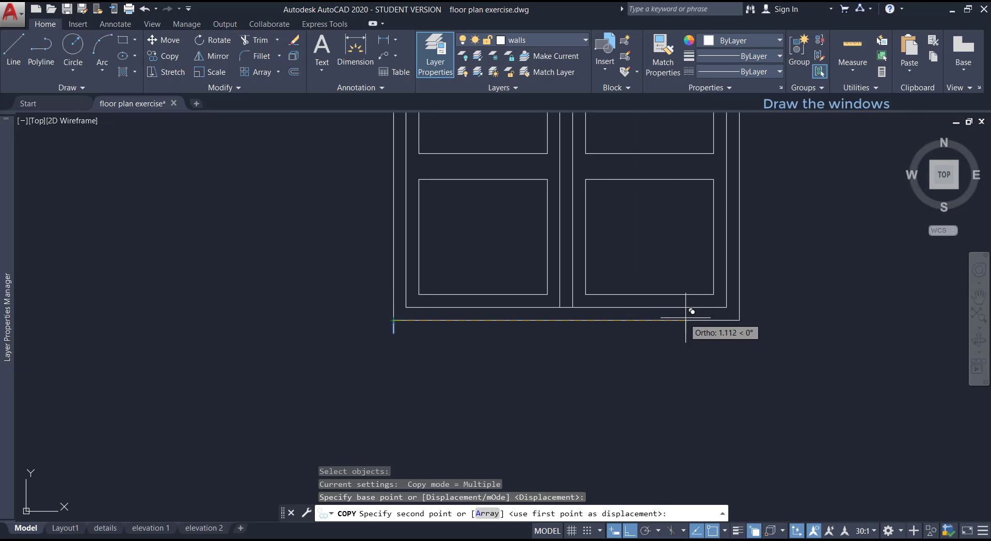
scroll(687, 318, up, 4)
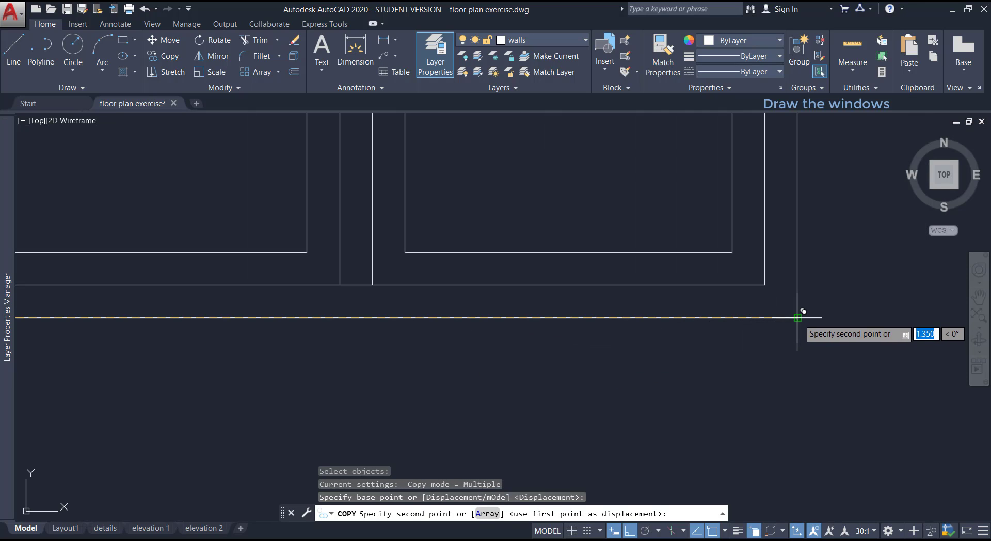
scroll(798, 317, up, 3)
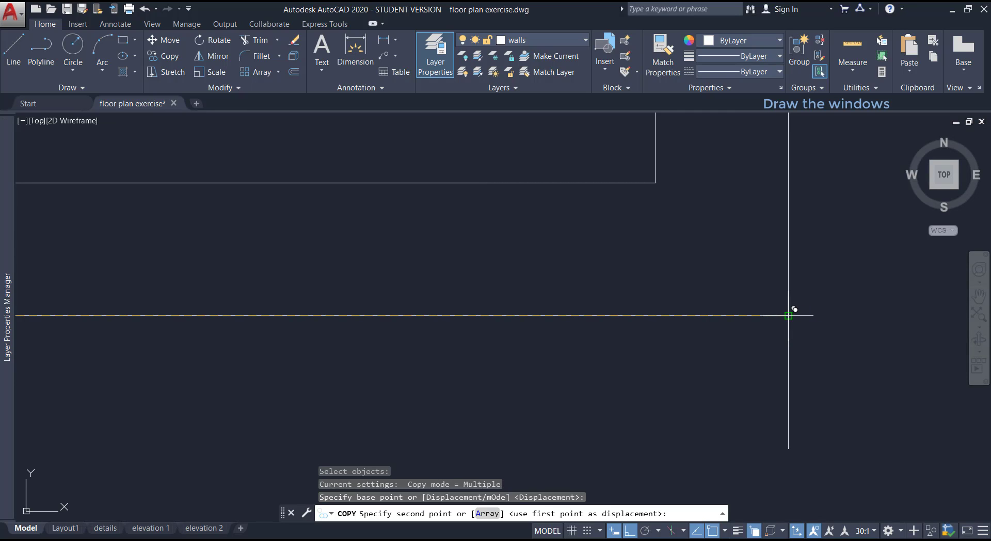
click(790, 314)
key(Escape)
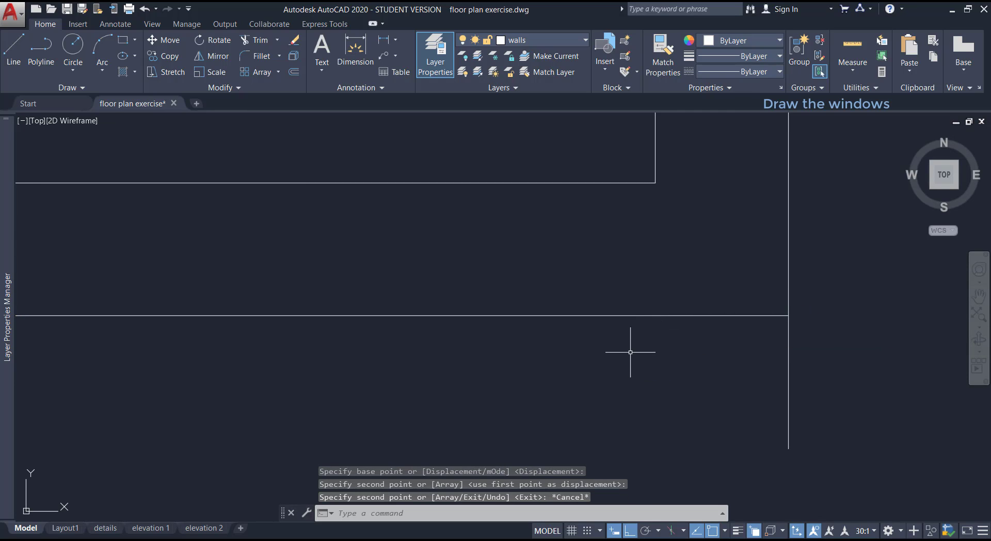
scroll(630, 343, down, 5)
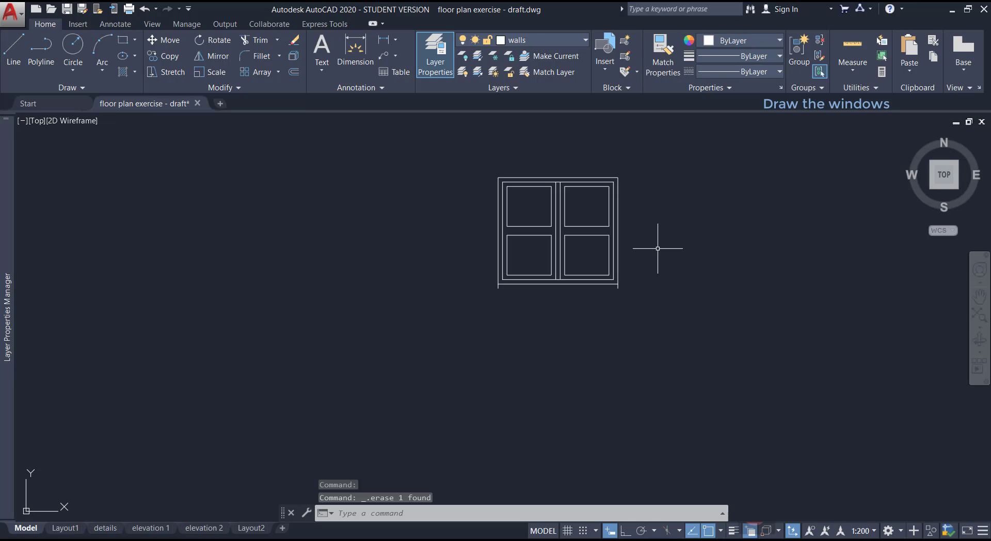
Draw a 1.65 by 0.15 sill rectangle under the window, starting 0.15 left of its base corner
text(re)
key(Return)
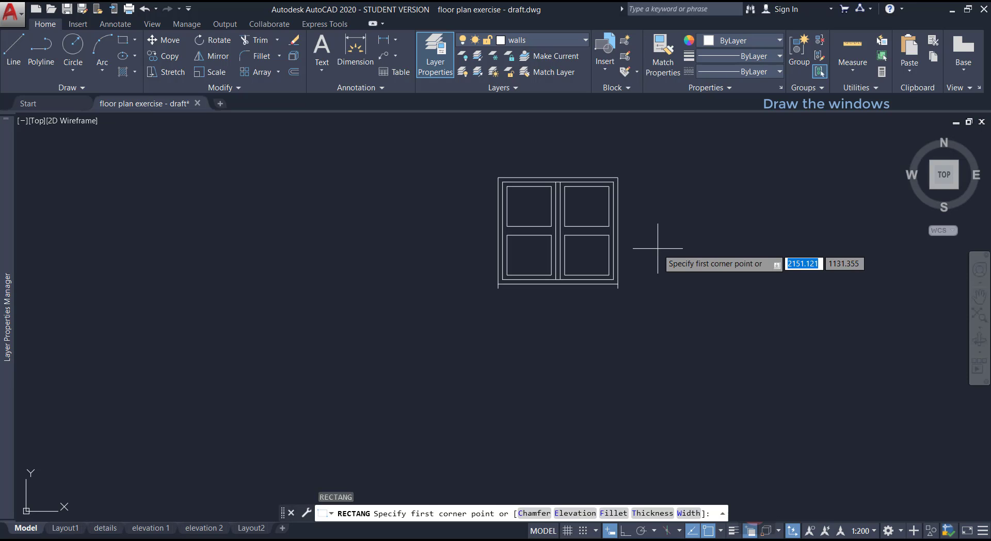
scroll(539, 281, up, 4)
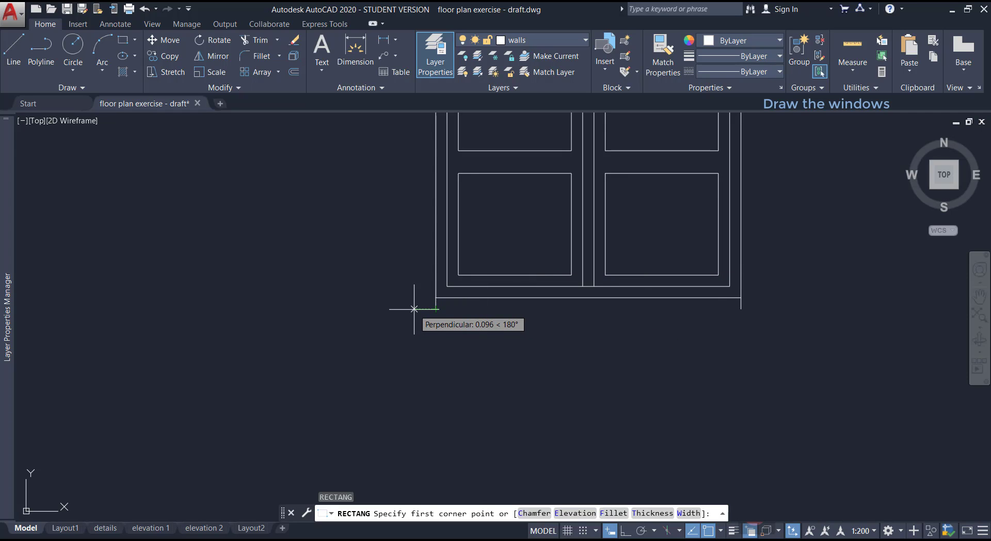
text(0.1)
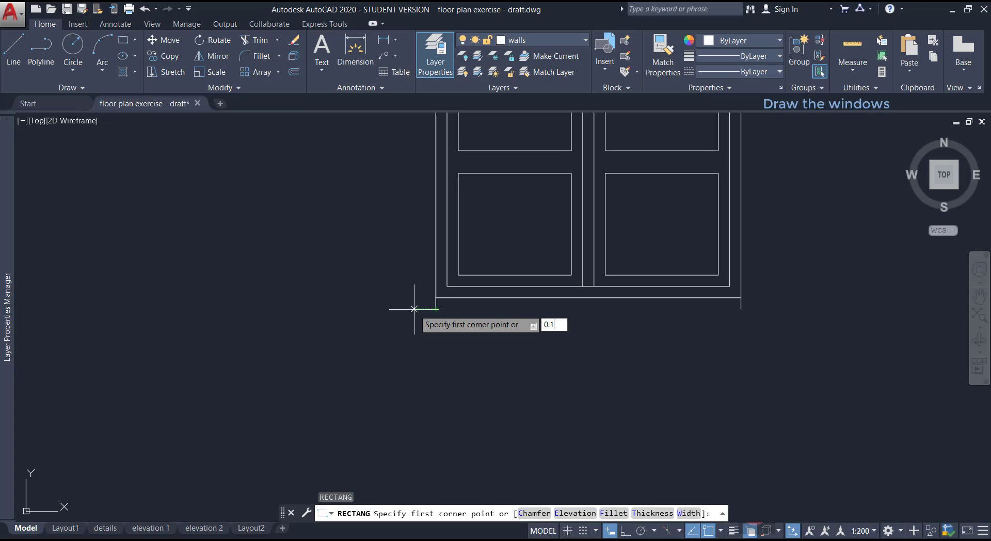
text(5)
key(Return)
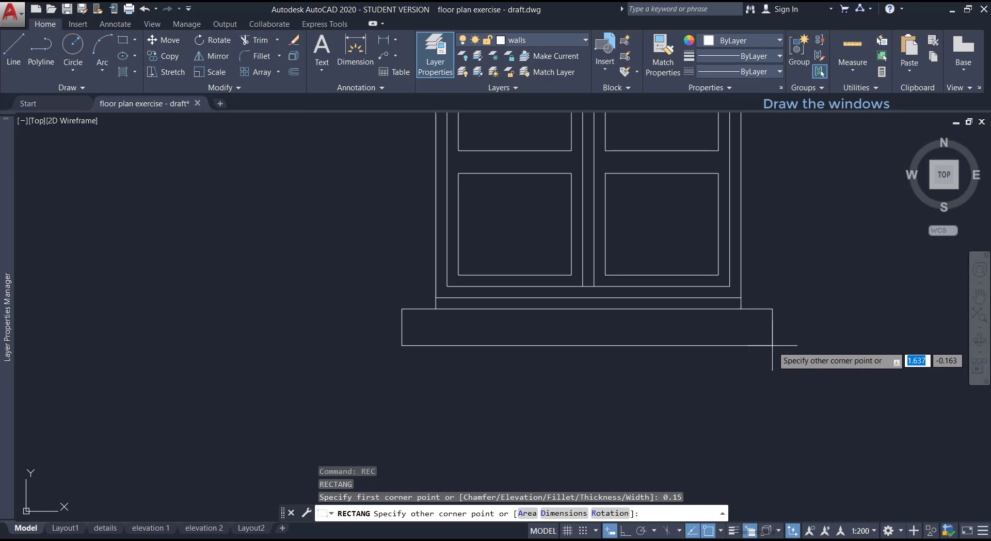
text(1.65)
key(Tab)
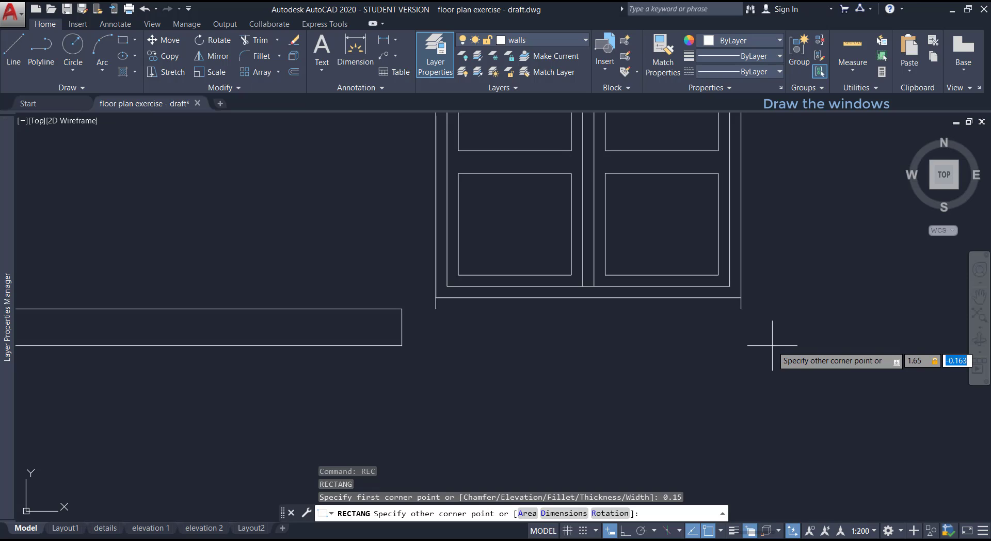
text(-0.1)
key(Return)
scroll(749, 393, down, 2)
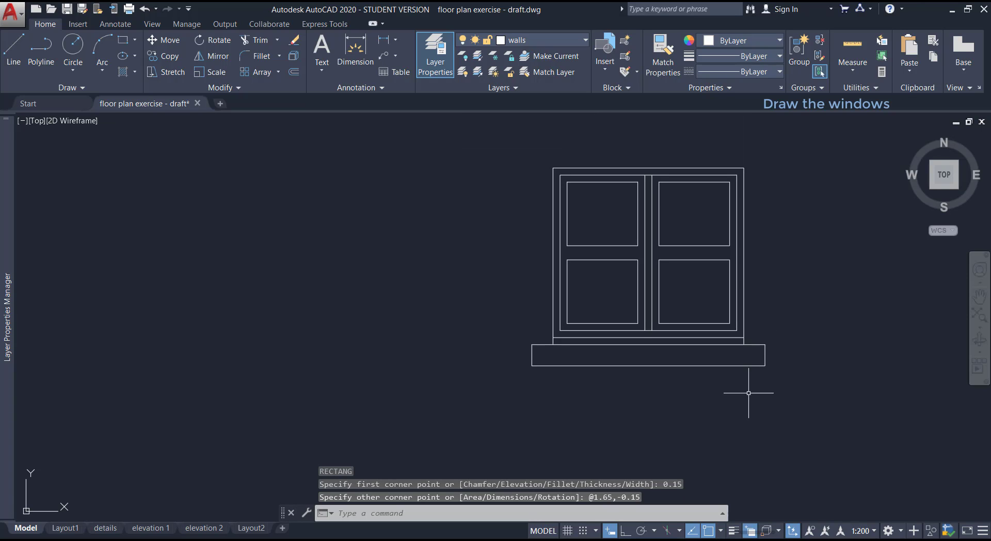
Copy the 1.65 by 0.15 sill rectangle to the top of the window as a matching head
text(co)
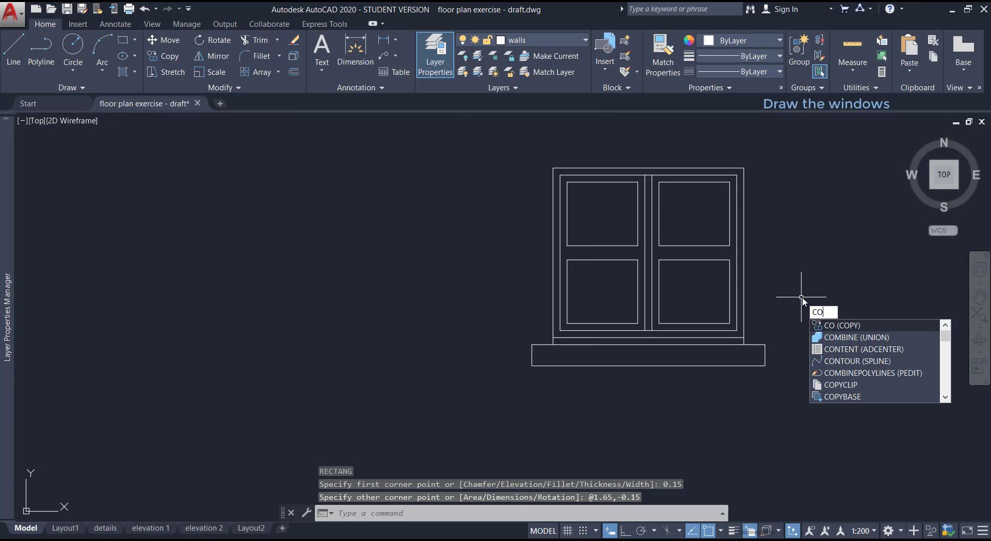
key(Return)
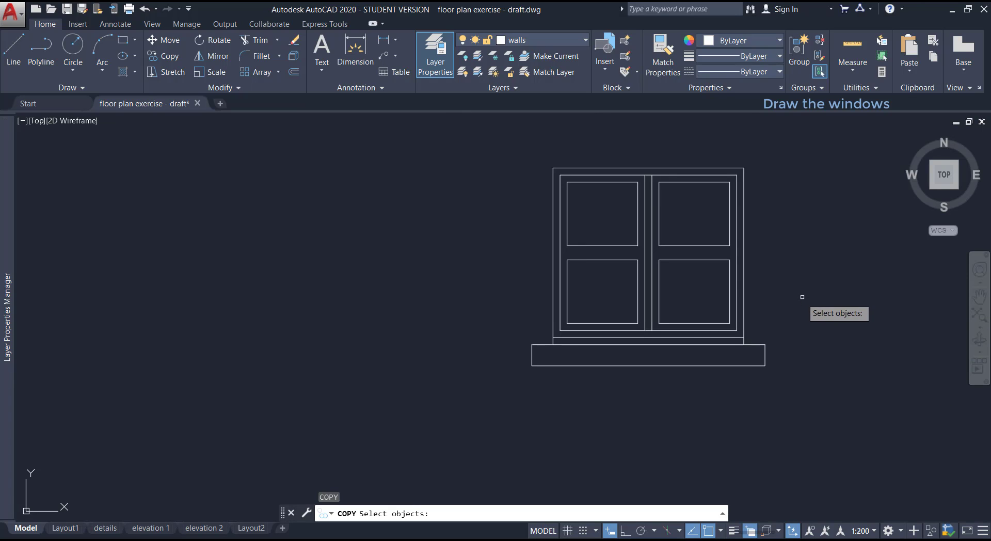
click(545, 366)
key(Return)
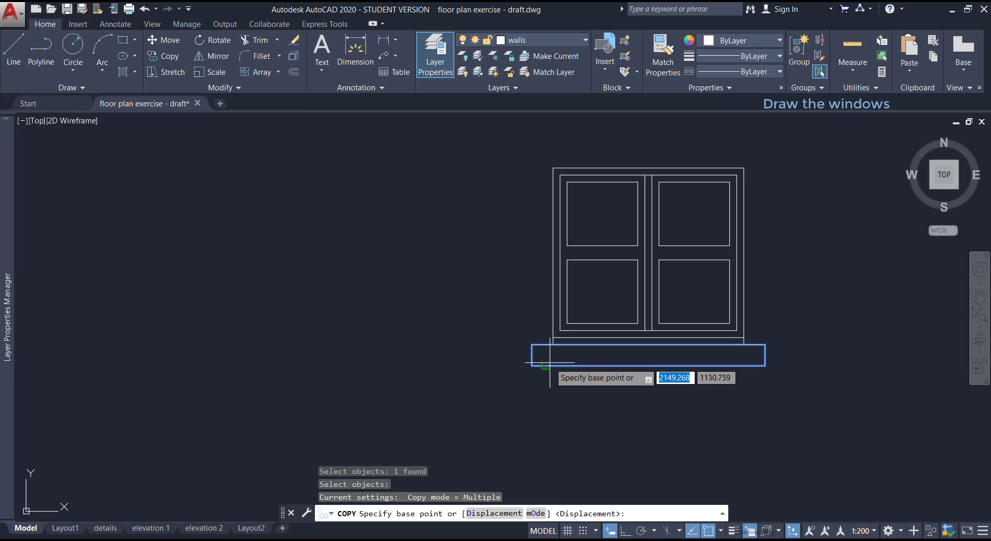
scroll(550, 363, up, 5)
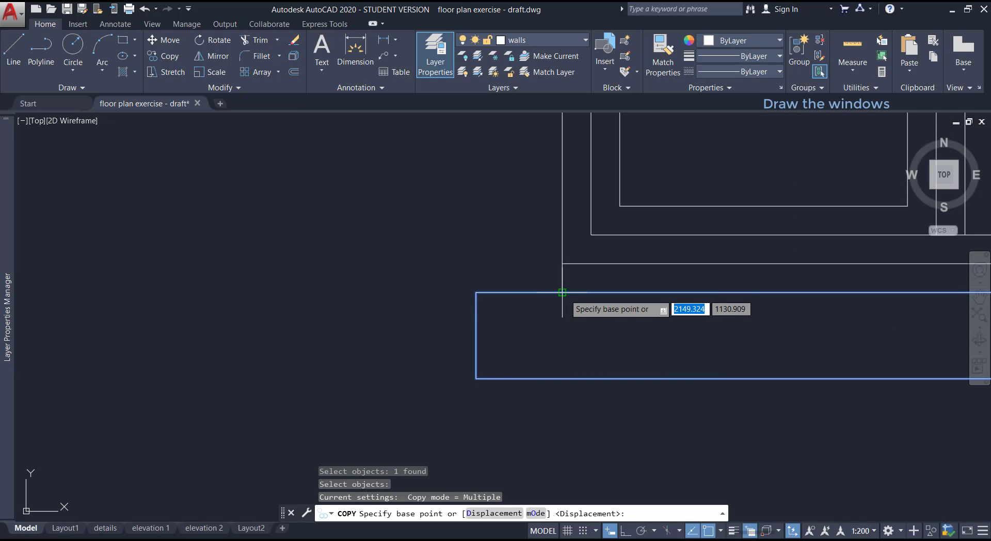
click(563, 379)
scroll(563, 378, down, 2)
scroll(563, 379, down, 3)
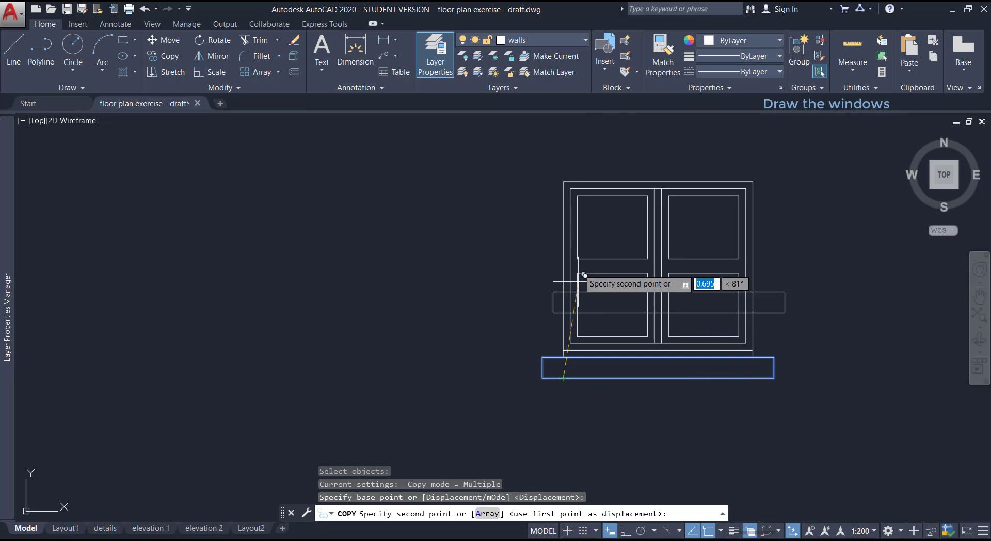
scroll(570, 174, up, 3)
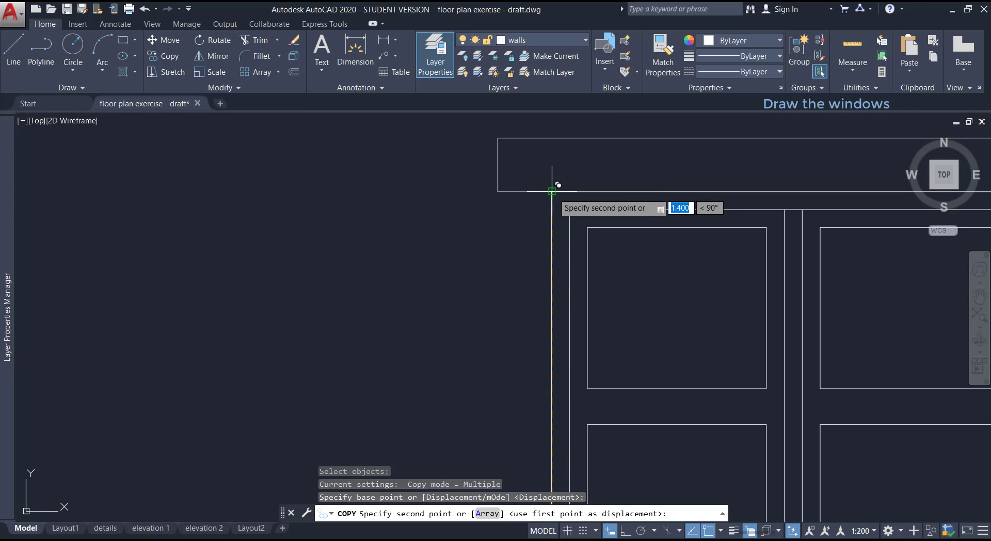
click(552, 191)
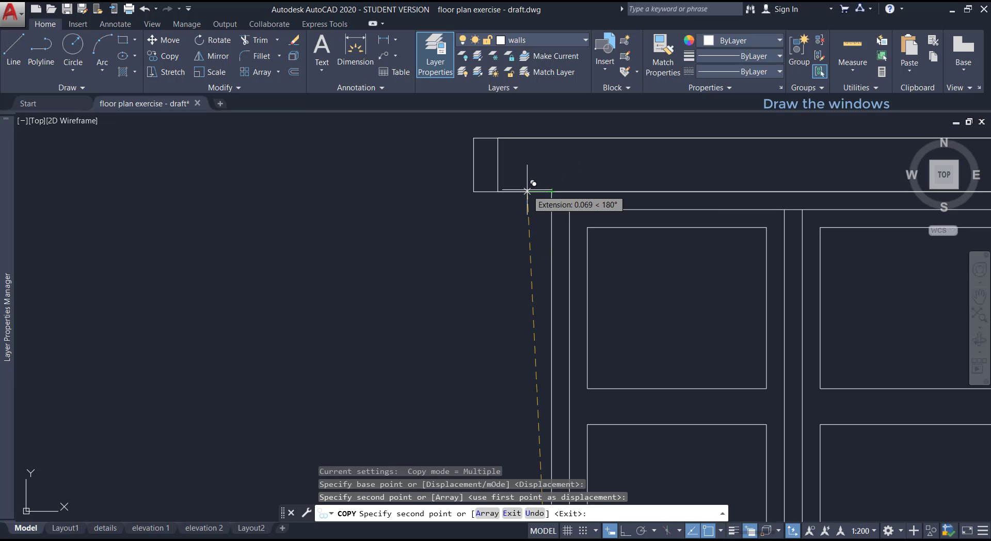
key(Escape)
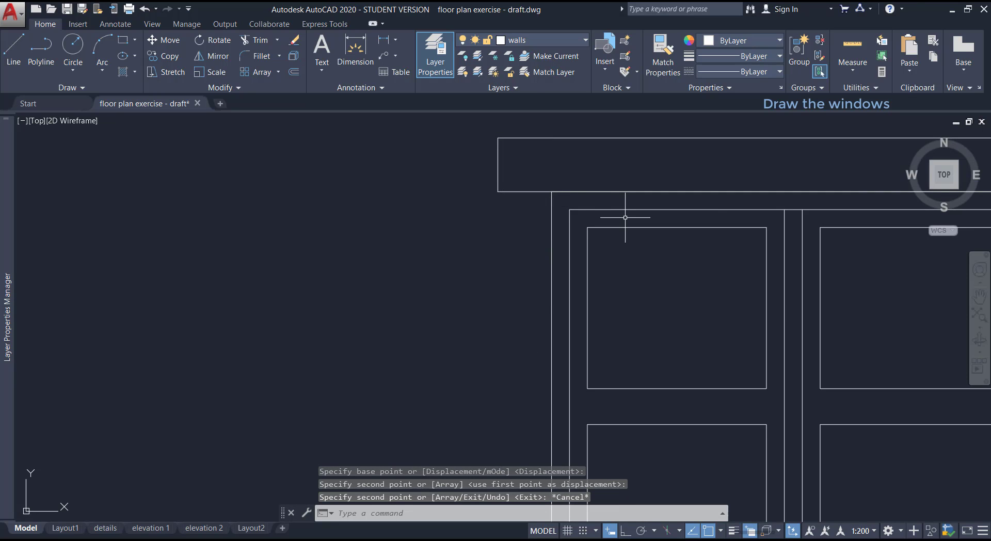
scroll(628, 218, down, 1)
scroll(708, 325, down, 2)
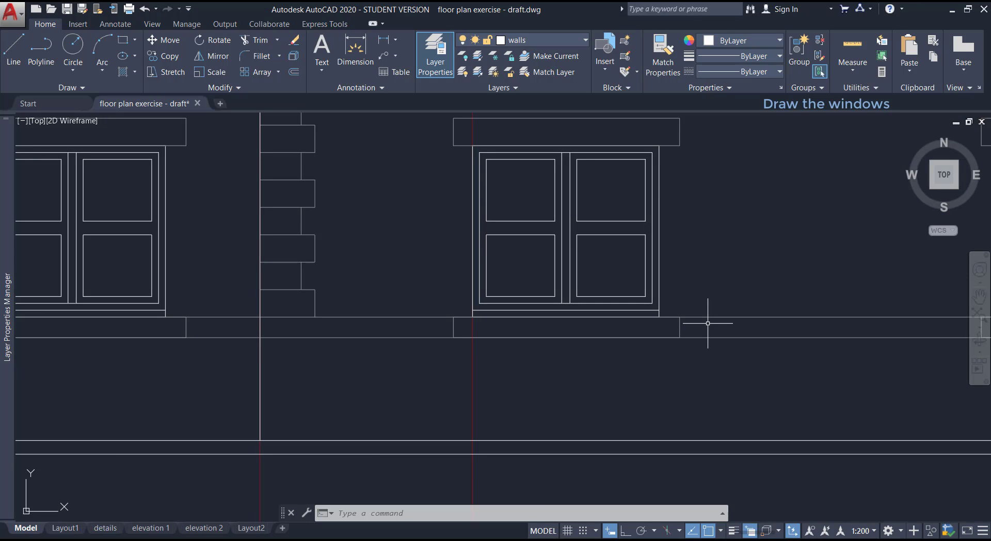
scroll(600, 261, down, 5)
scroll(673, 383, up, 6)
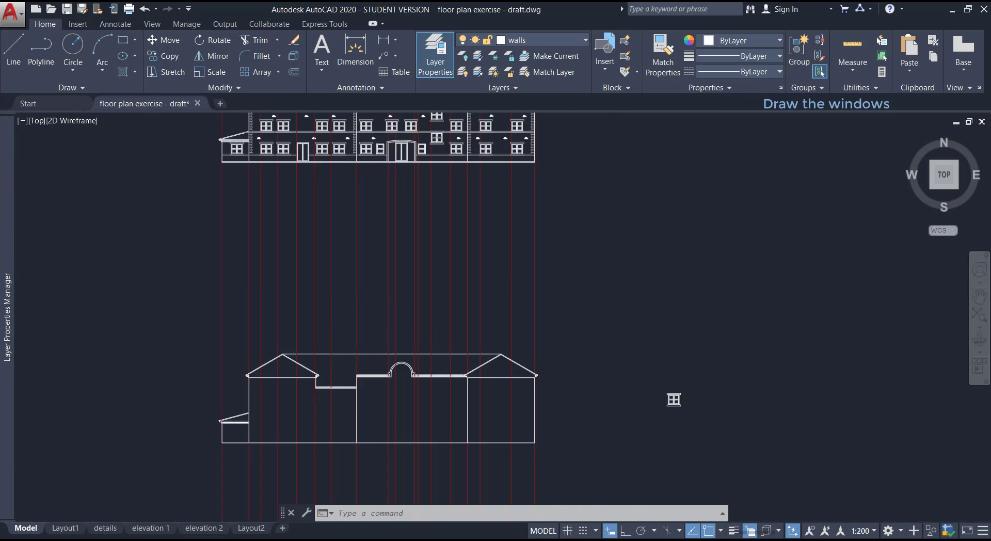
scroll(640, 295, up, 8)
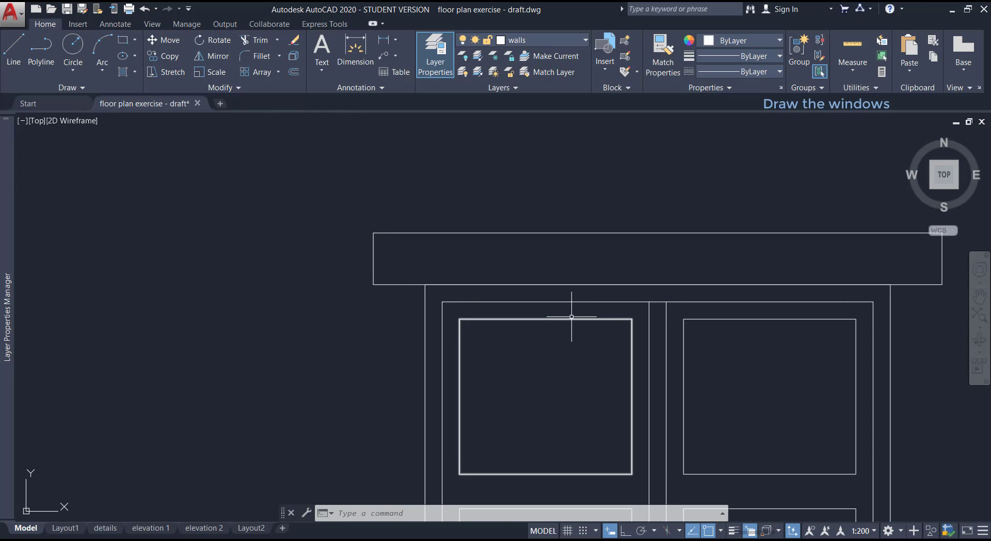
Stretch the lintel's top edge upward by 0.05 using its midpoint grip
click(374, 270)
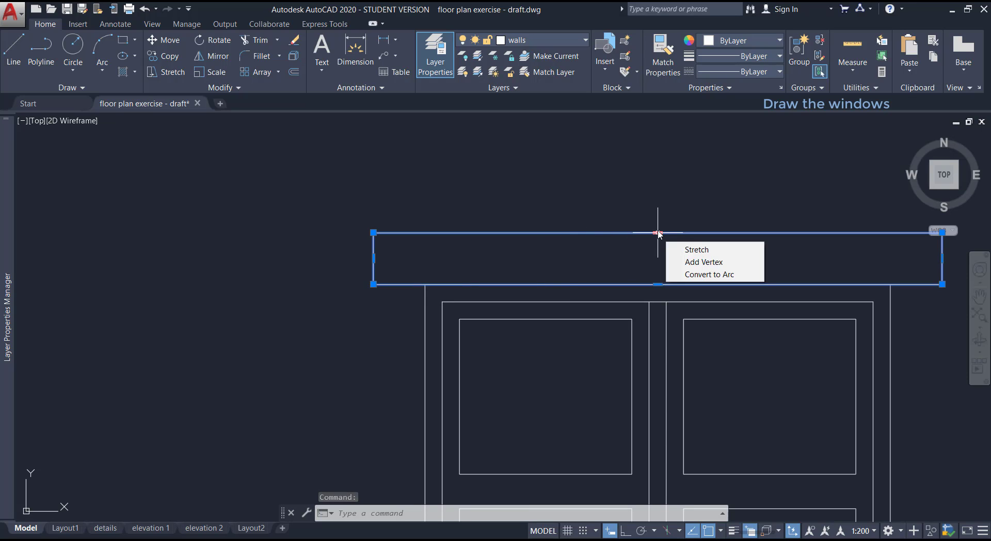
click(659, 233)
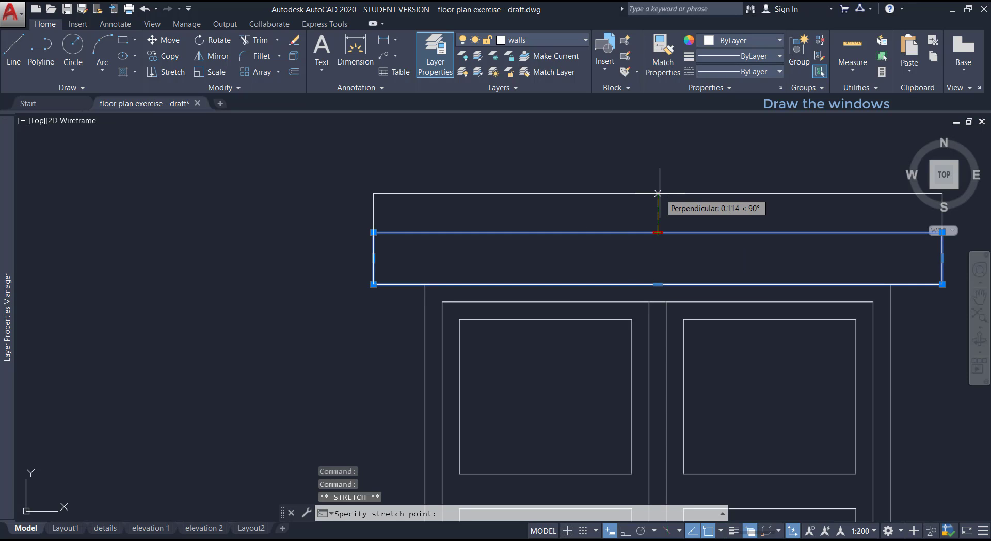
text(0.05)
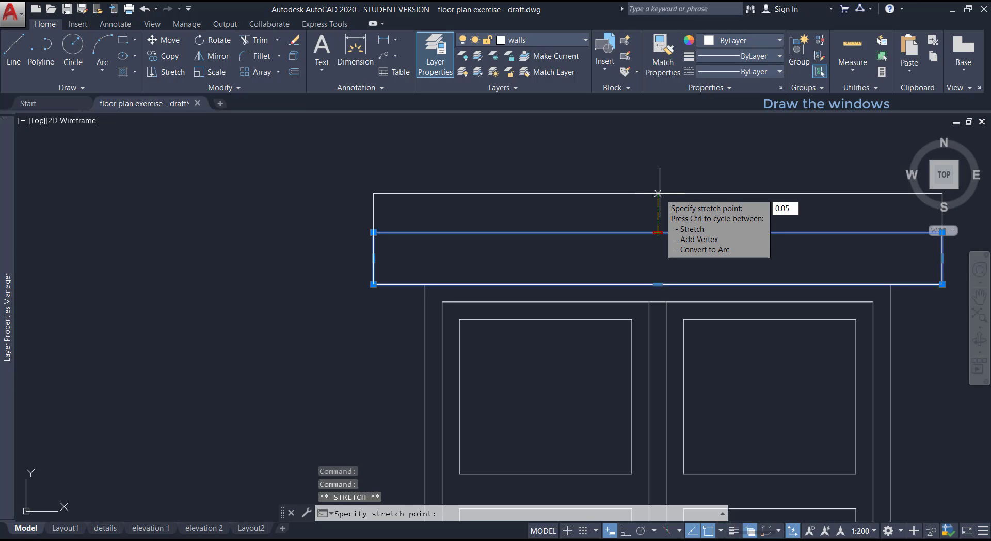
key(Return)
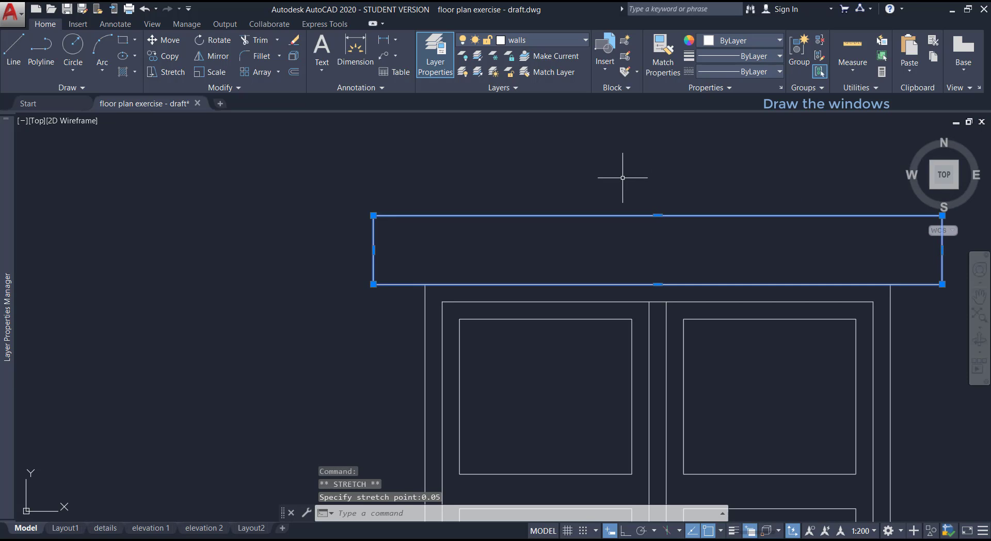
Start a DIST measurement from the lintel's lower-left corner, cancel it, and redo undone edits
text(d)
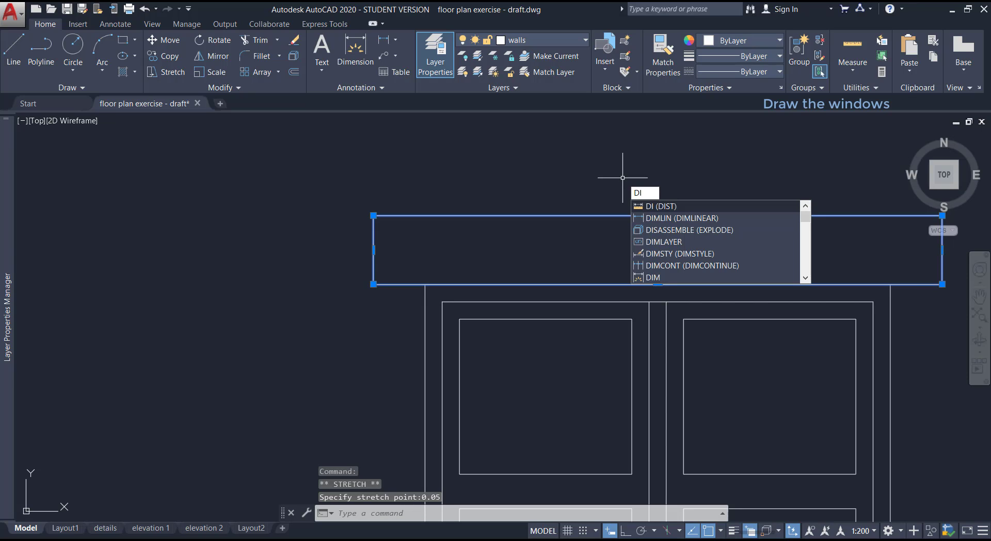
key(Return)
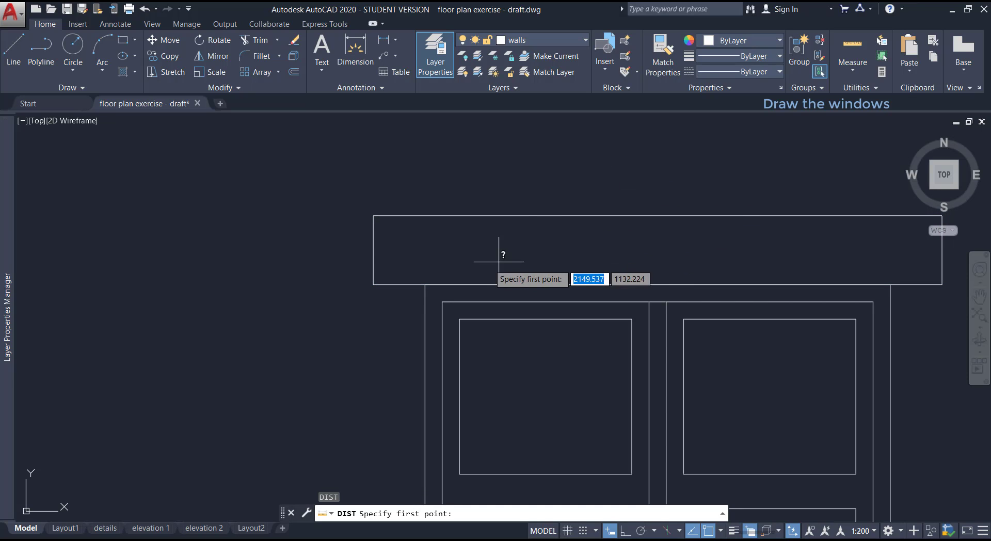
click(373, 285)
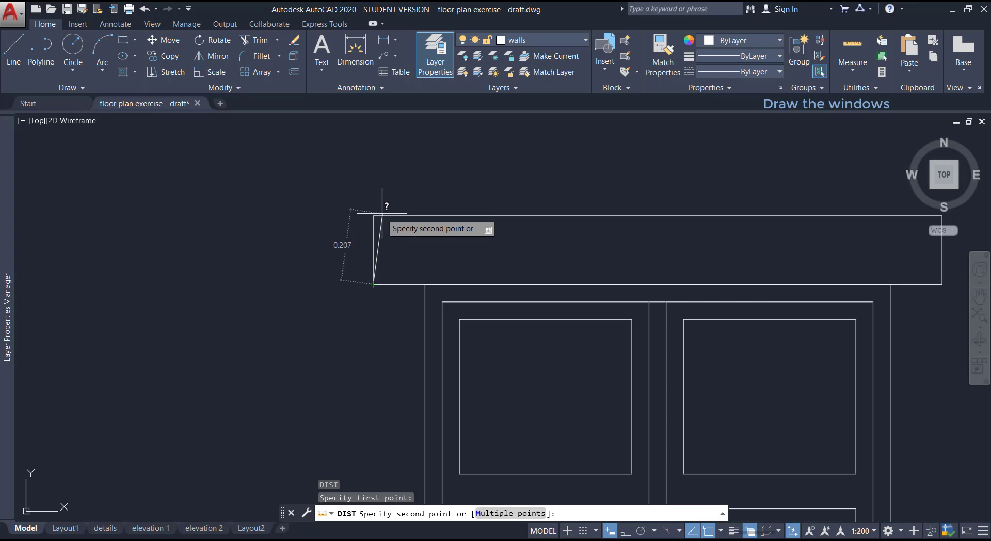
key(Escape)
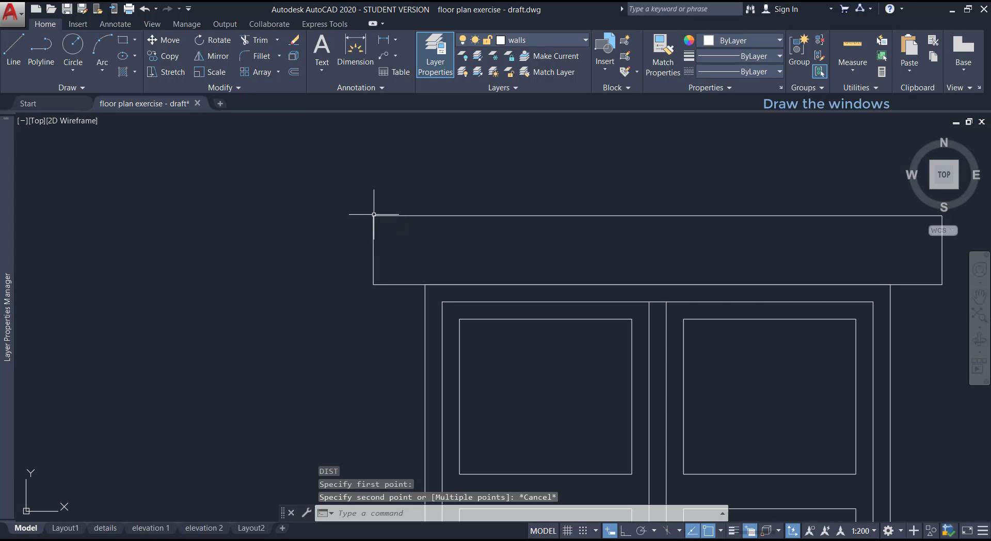
scroll(321, 171, down, 4)
key(ctrl+y)
key(Escape)
key(Escape)
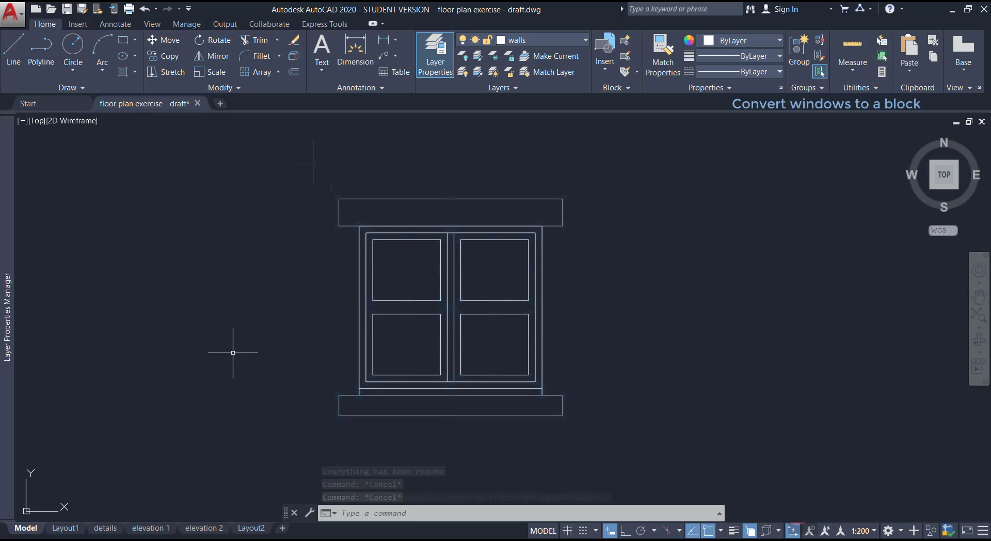
Move all of the window's linework onto layer 0
drag(320, 434, 576, 188)
click(581, 44)
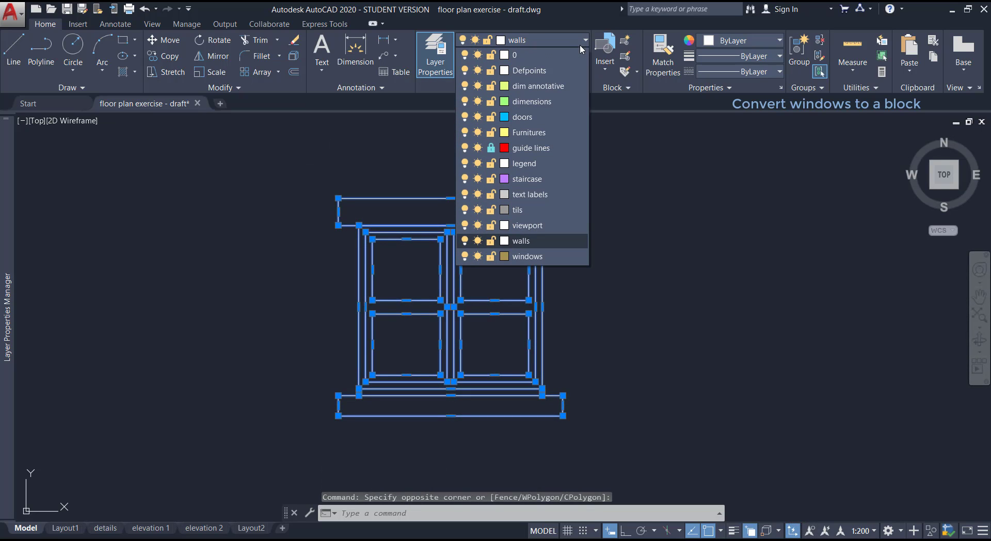
click(566, 55)
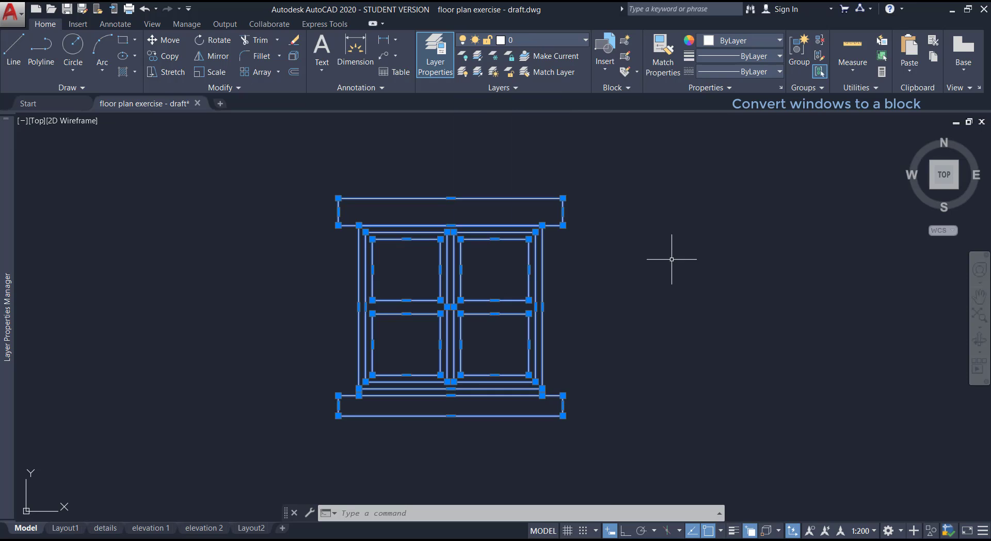
key(Escape)
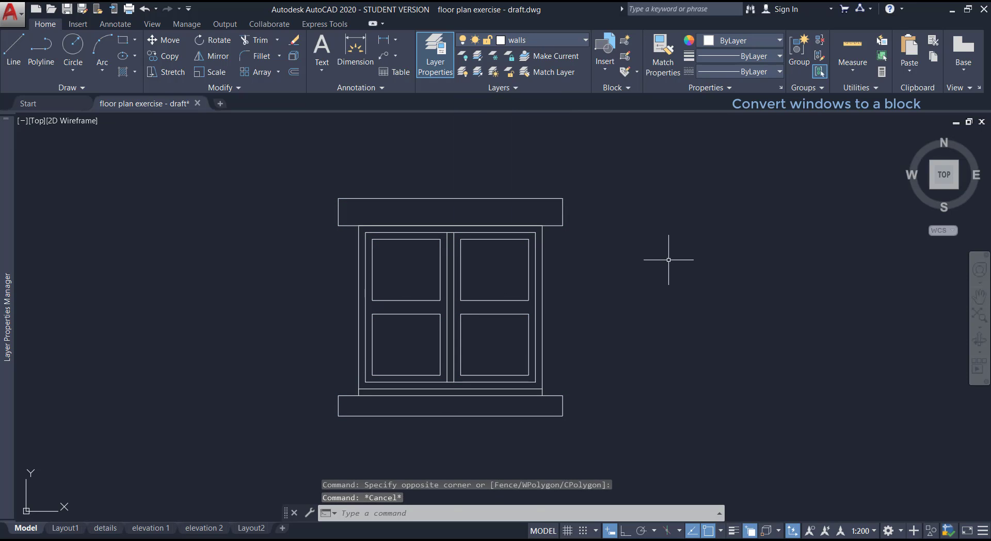
Set the colour of the lintel and sill rectangles to ByBlock
click(562, 221)
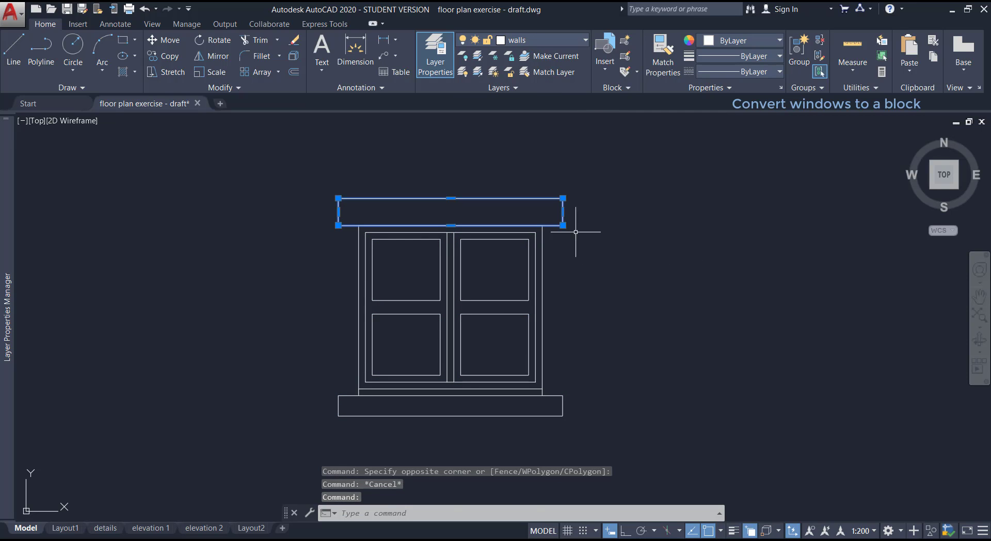
click(563, 408)
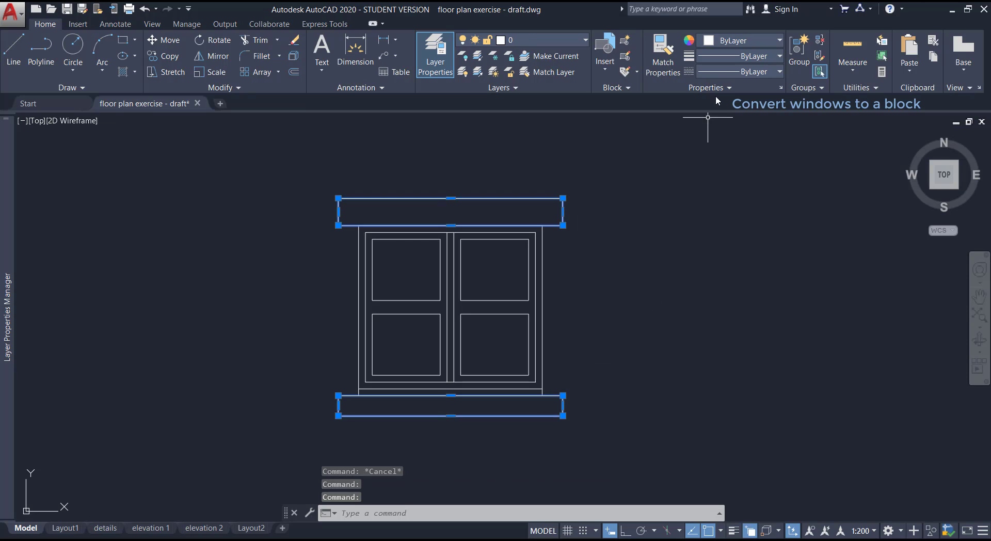
click(758, 39)
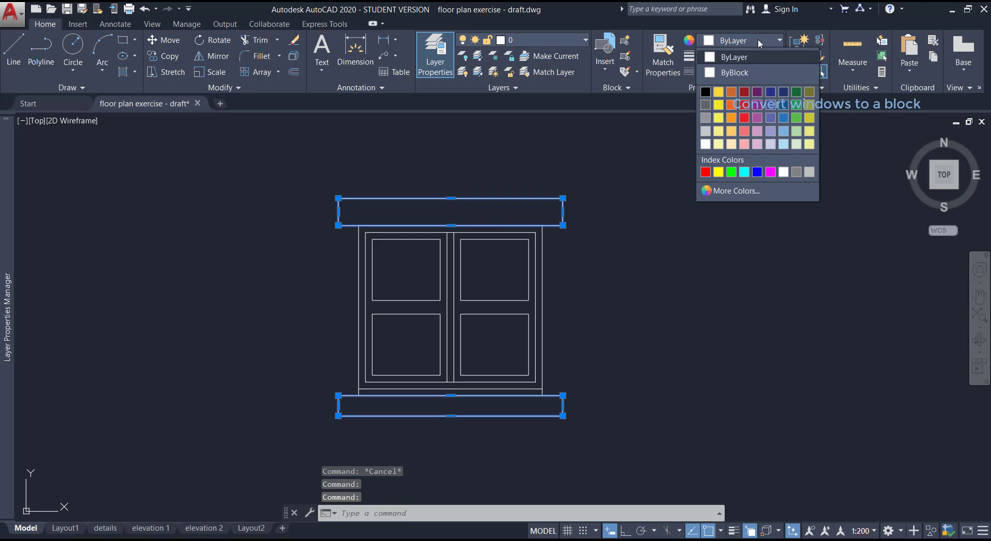
click(738, 72)
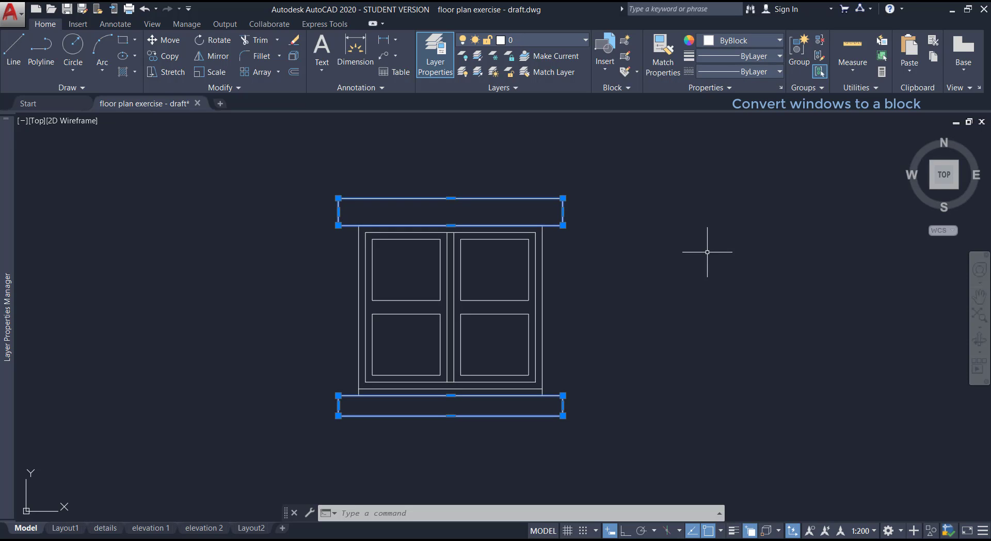
key(Escape)
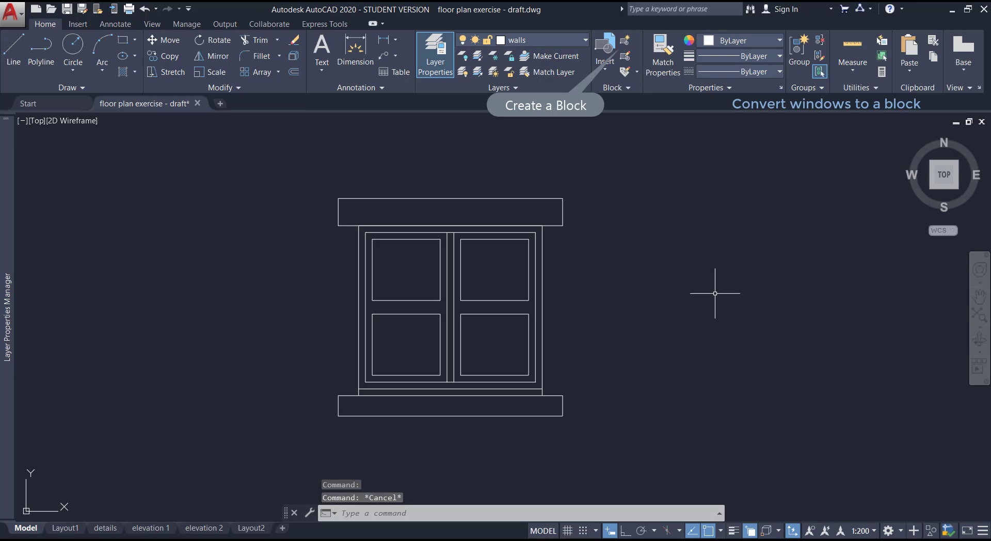
Define block 'window elev.2' from all 12 window objects, based at the sill's lower-left corner
text(B)
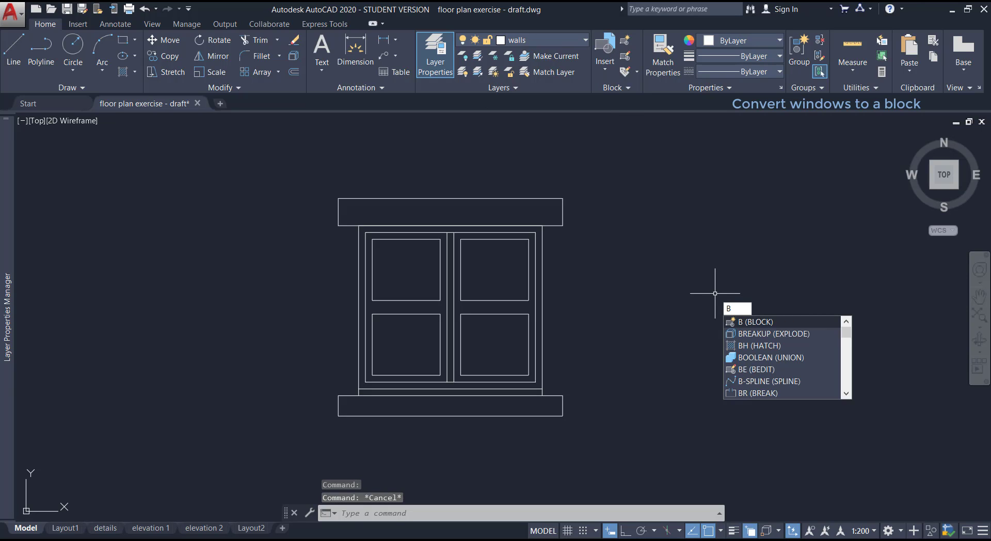
key(Return)
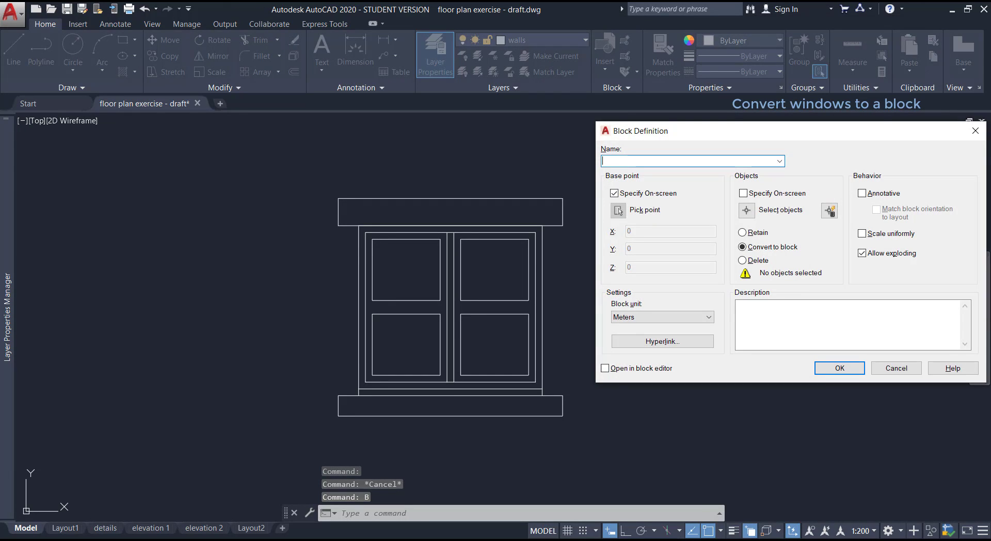
text(window el)
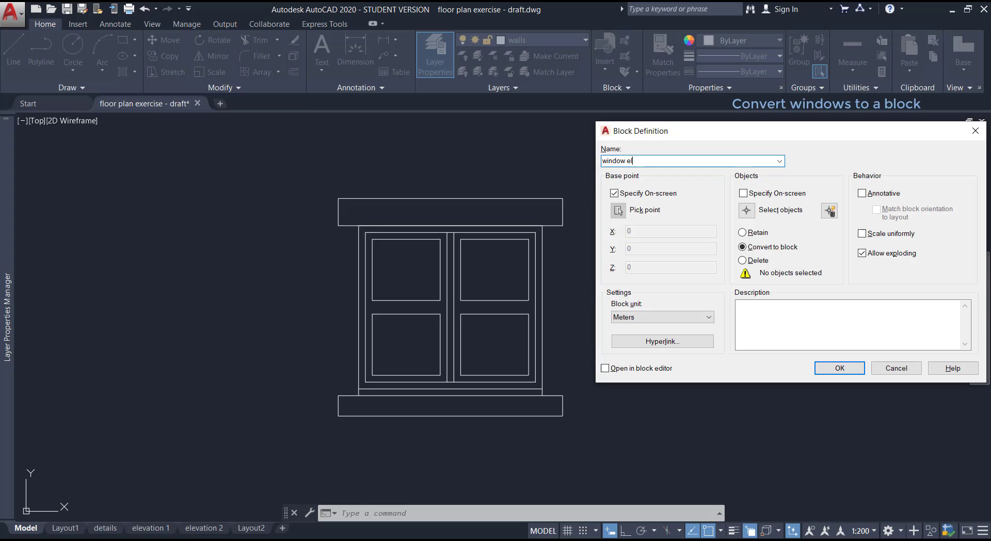
text(ev.2)
click(747, 210)
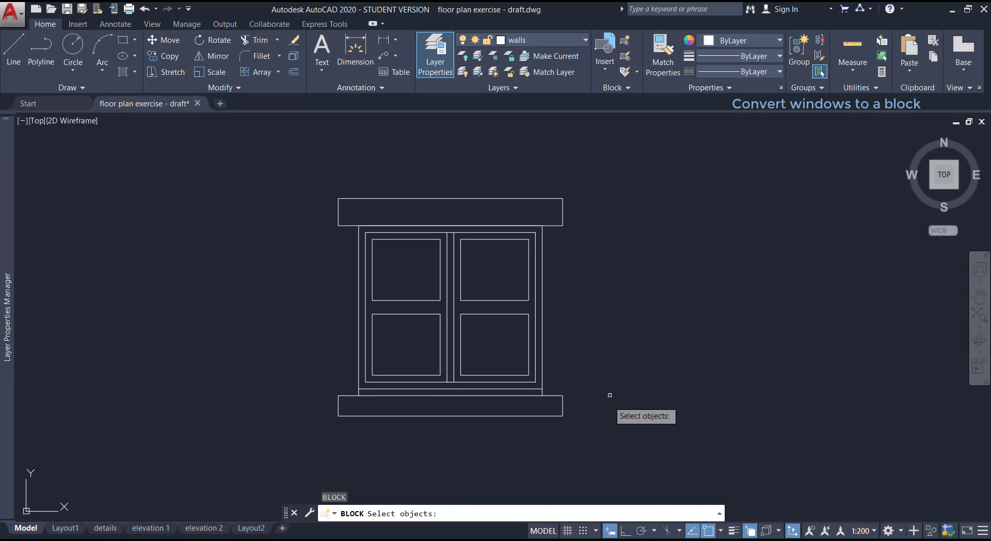
click(594, 454)
click(263, 156)
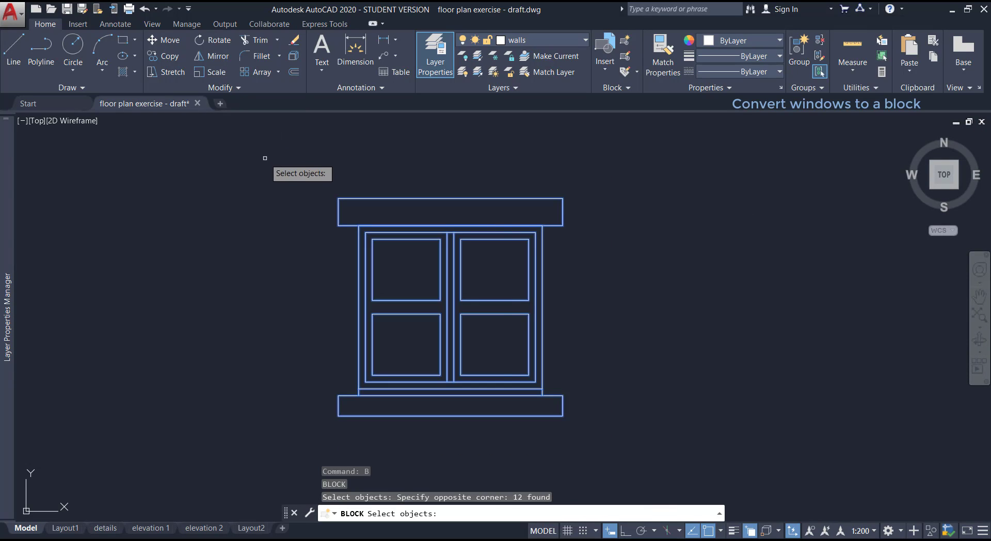
key(Return)
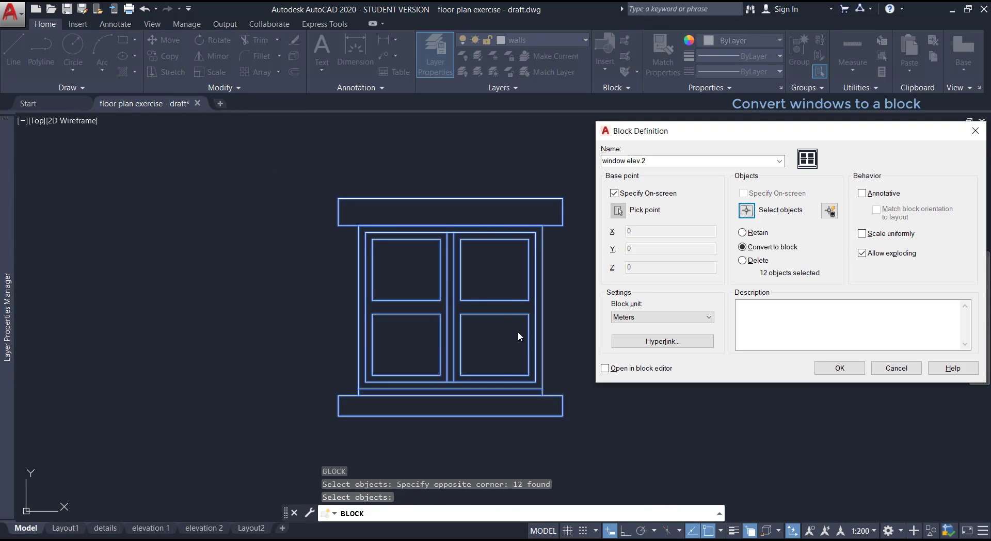
click(840, 368)
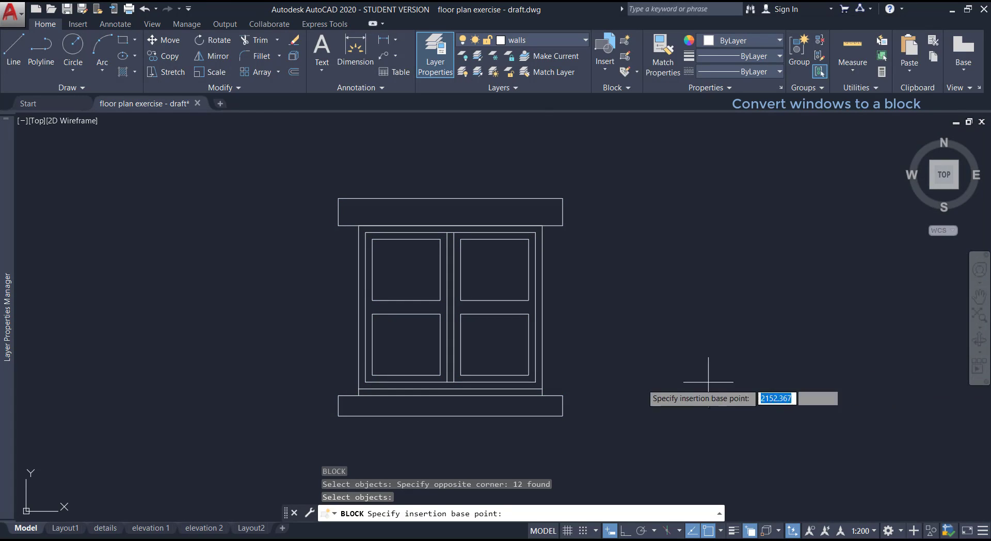
click(340, 413)
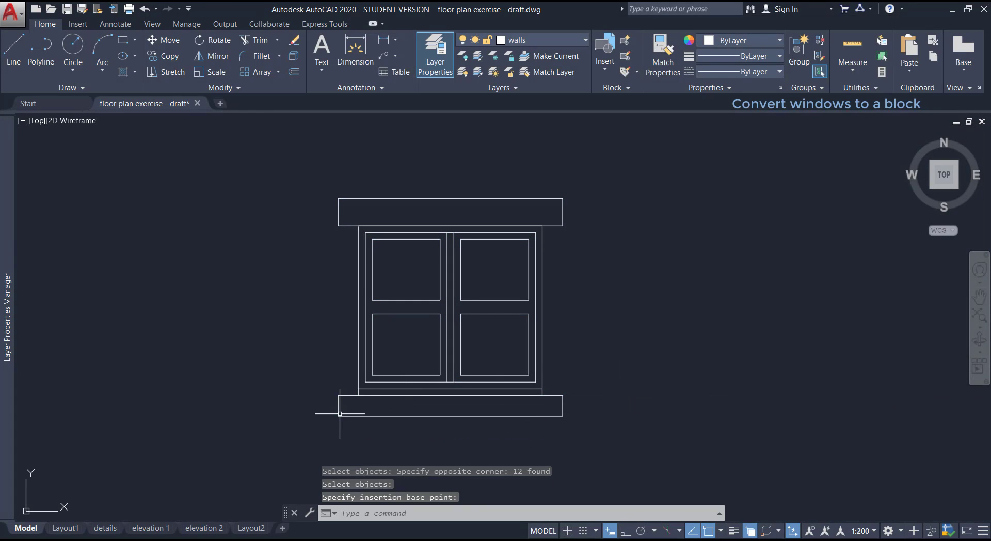
click(340, 414)
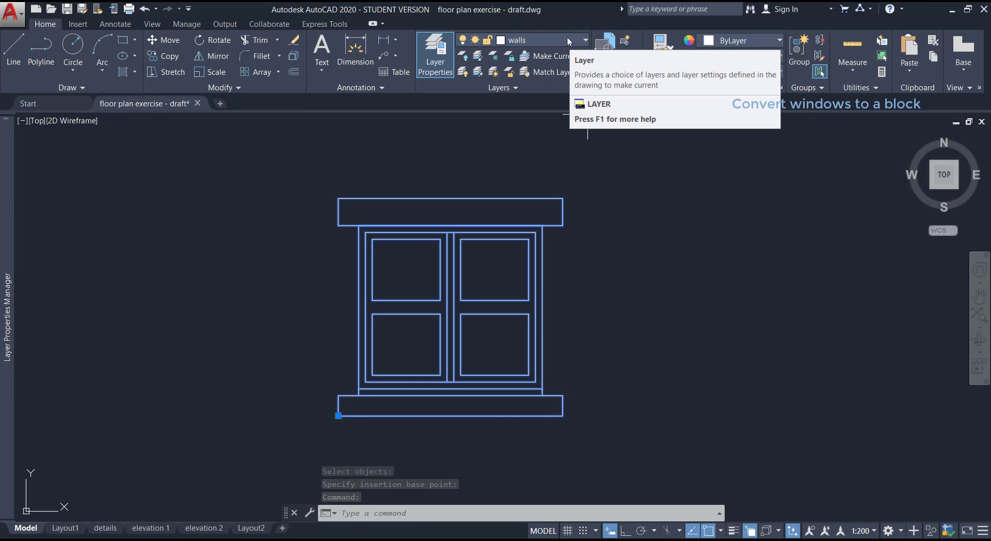
Keep the selected window on the walls layer
click(568, 39)
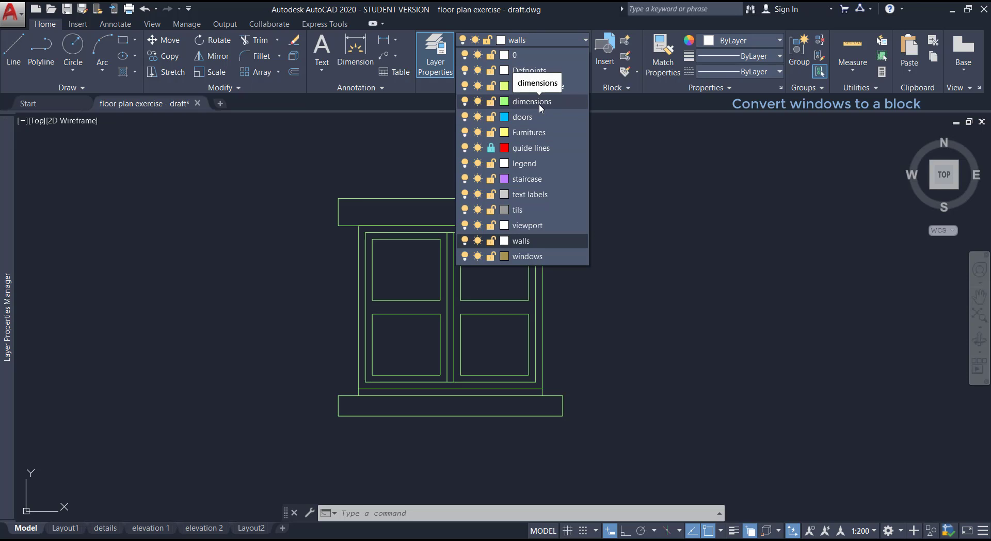
click(650, 173)
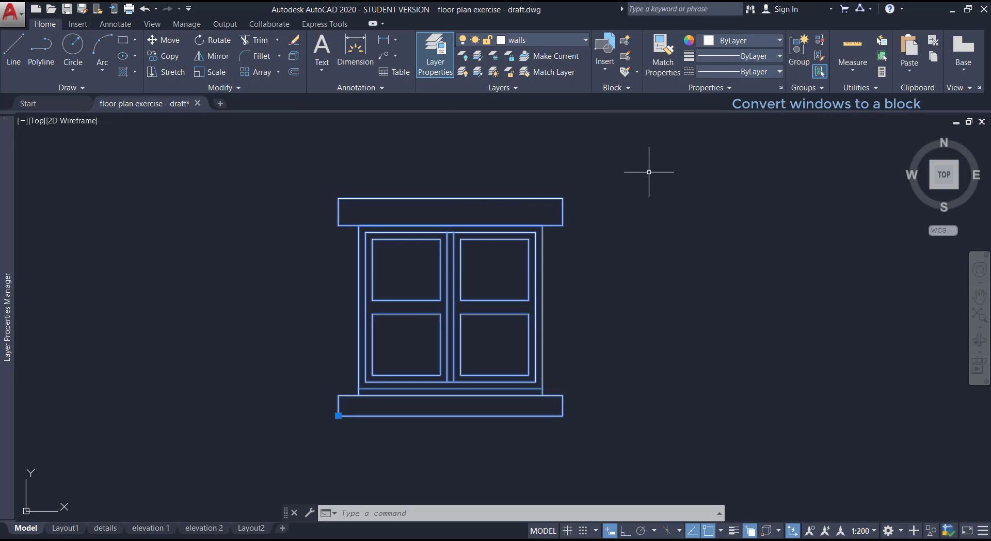
key(Escape)
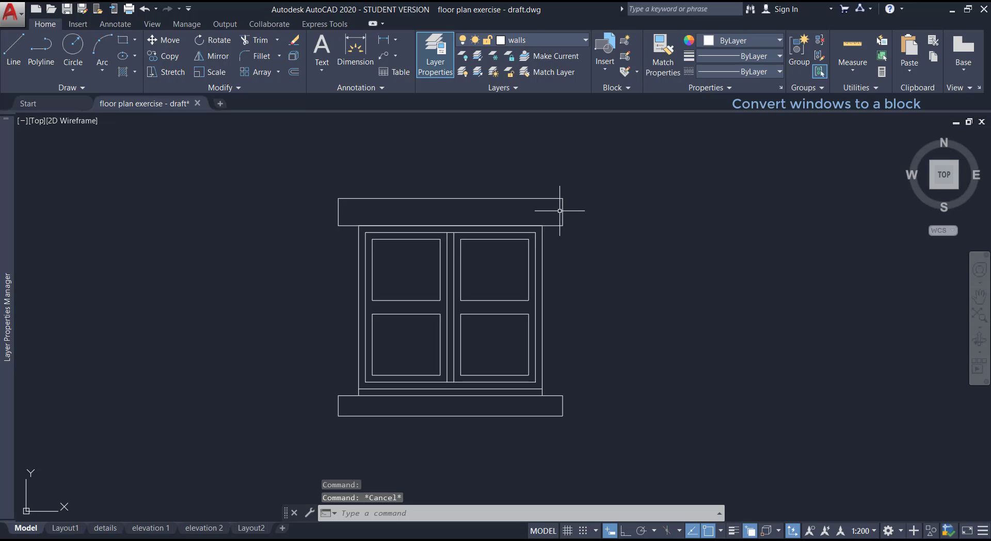
Give the window drawing the grey colour 147,149,152
click(561, 210)
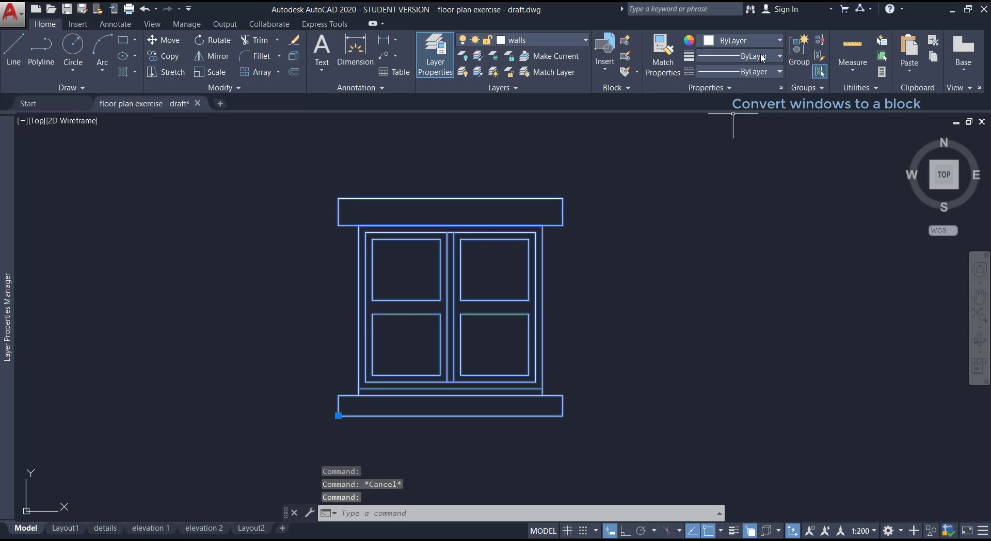
click(771, 40)
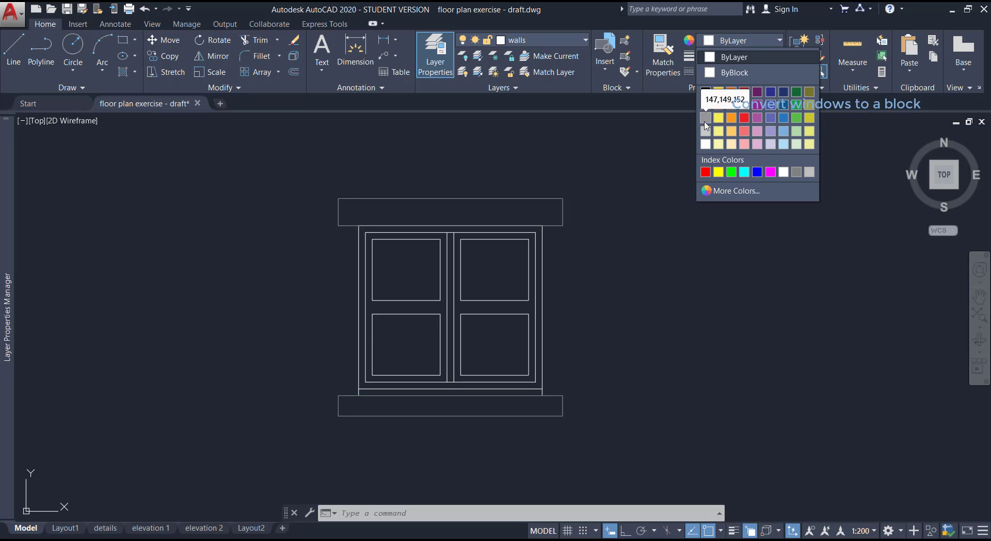
key(Escape)
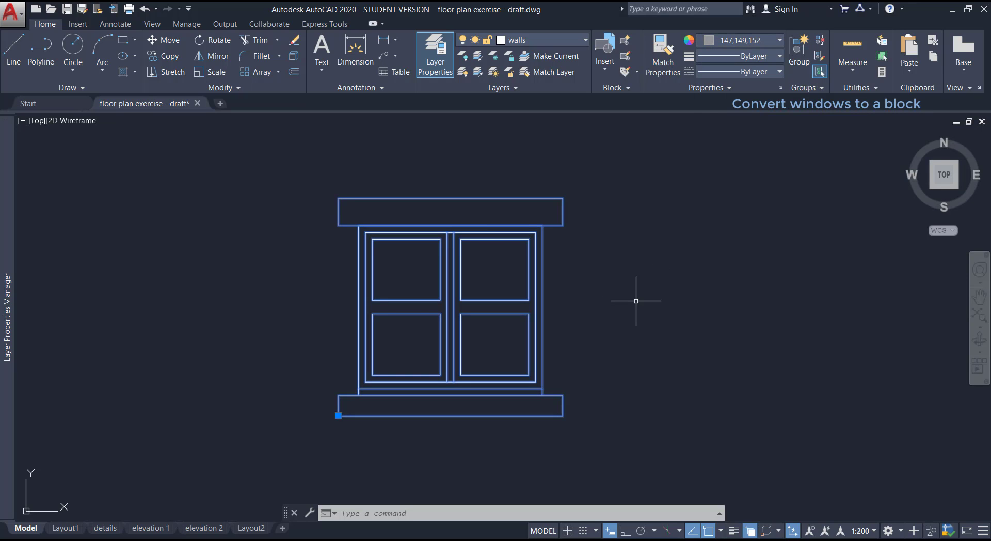
key(Escape)
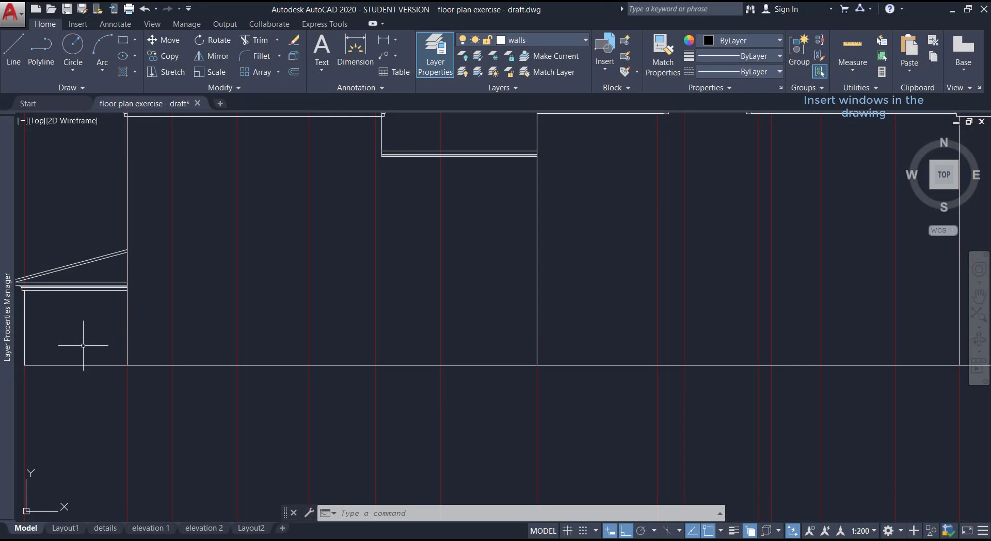
Draw a horizontal guide line 0.75 above the left wall corner, ending at the right wall
text(L)
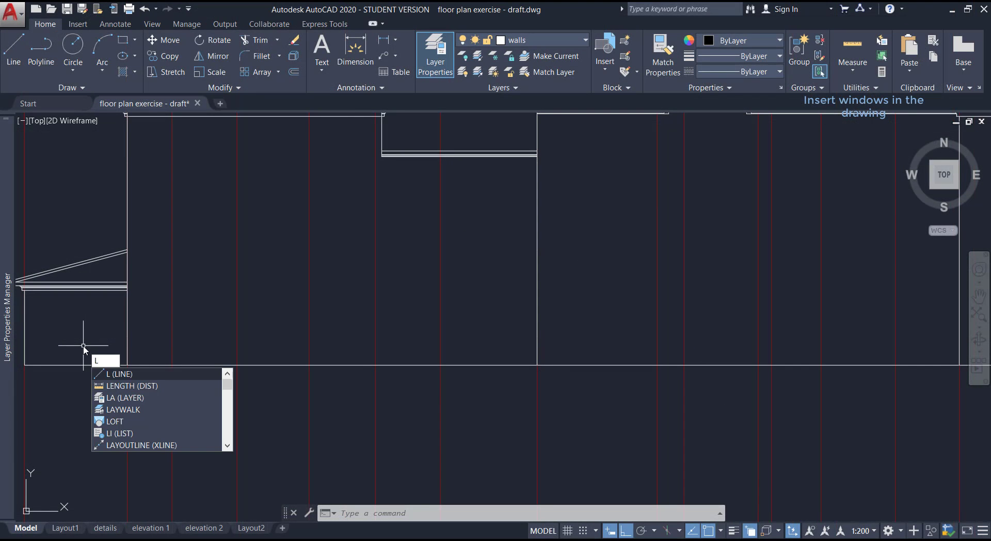
key(Return)
scroll(85, 354, up, 3)
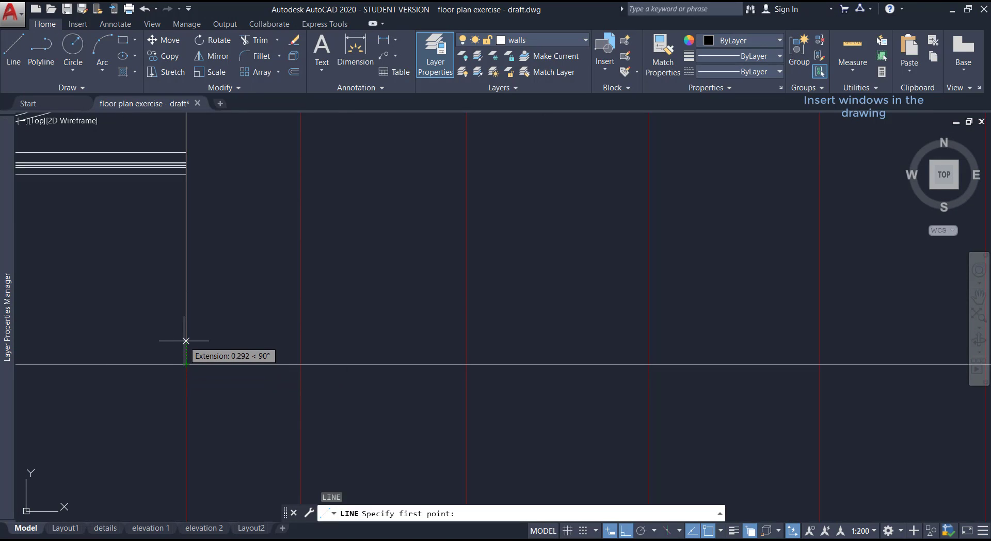
text(0)
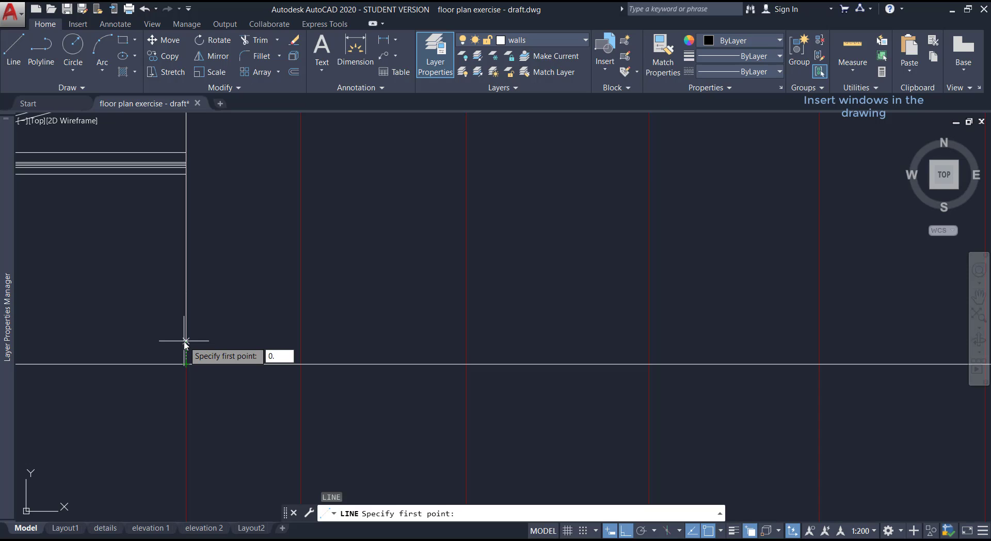
text(.75)
key(Return)
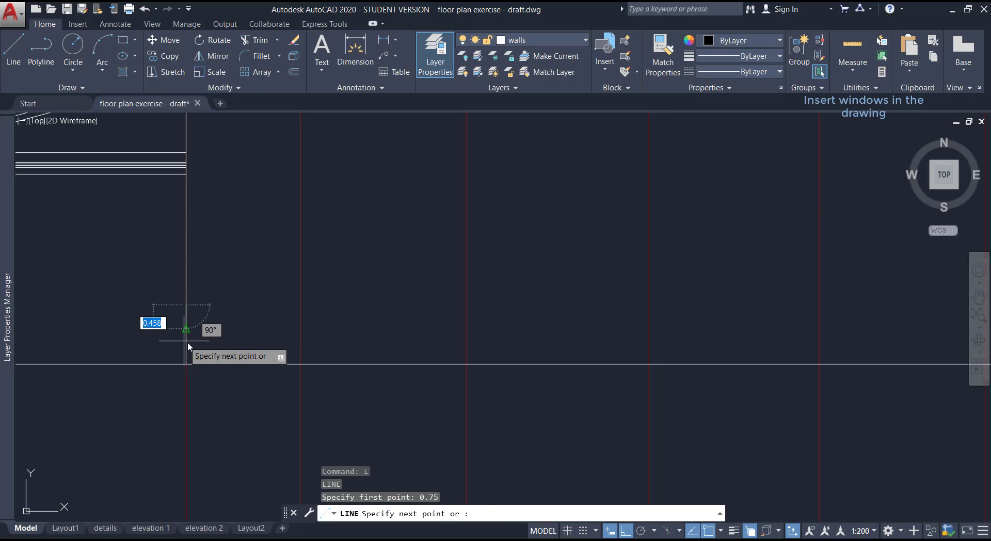
scroll(185, 320, down, 2)
scroll(285, 311, down, 2)
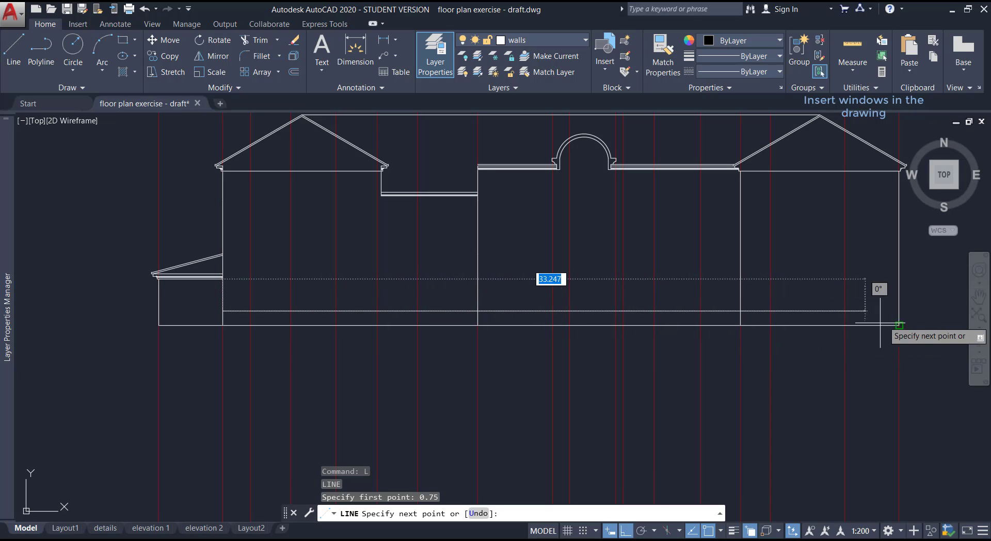
click(898, 311)
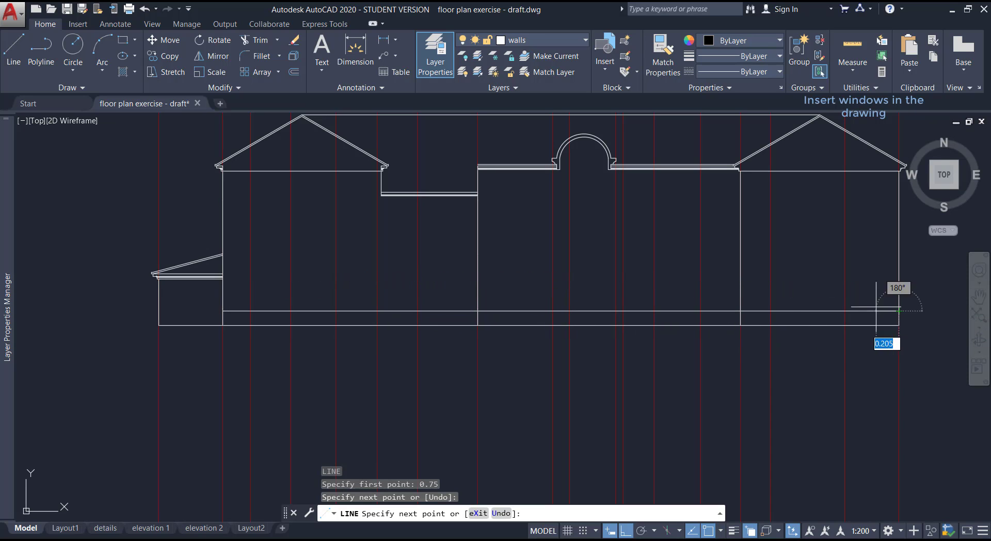
key(Escape)
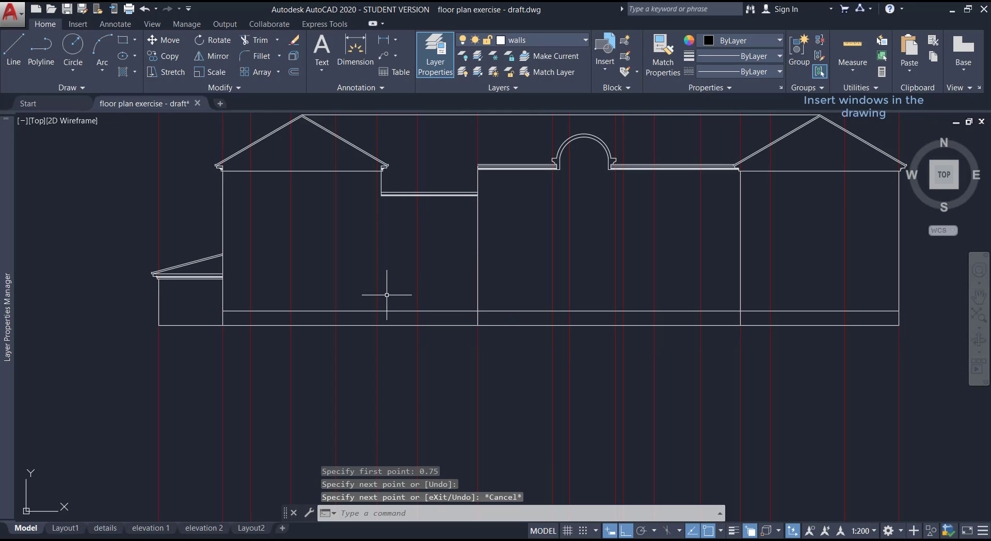
Draw a second horizontal guide line 3.55 above the wall corner, ending at the right wall
text(l)
key(Return)
scroll(193, 332, up, 4)
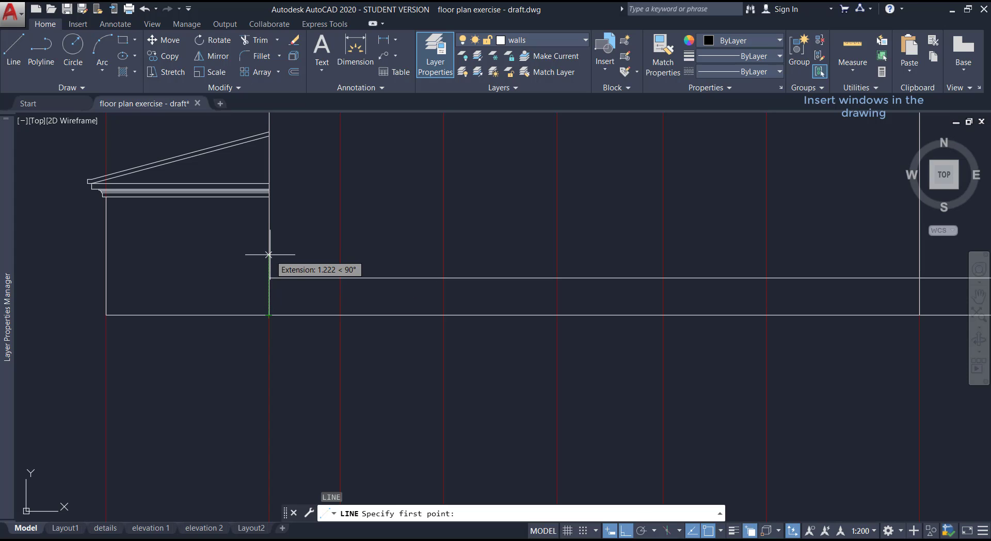
text(3.5)
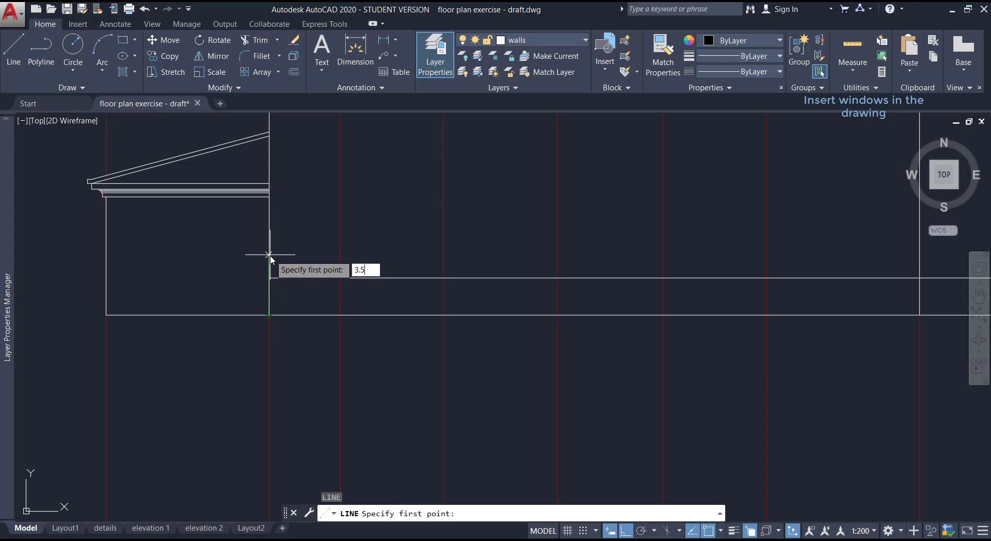
text(5)
key(Return)
scroll(310, 222, down, 5)
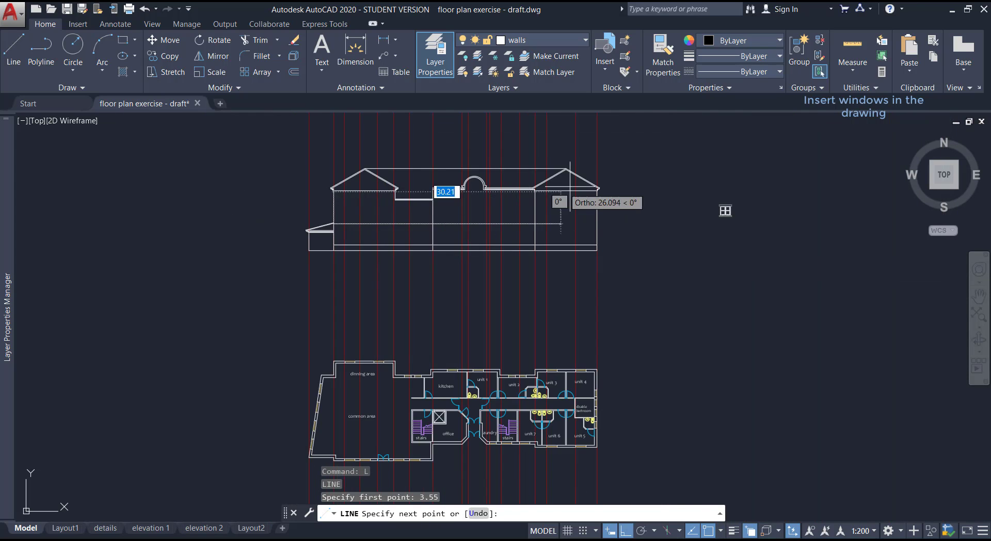
scroll(568, 233, up, 3)
click(622, 269)
scroll(622, 268, down, 2)
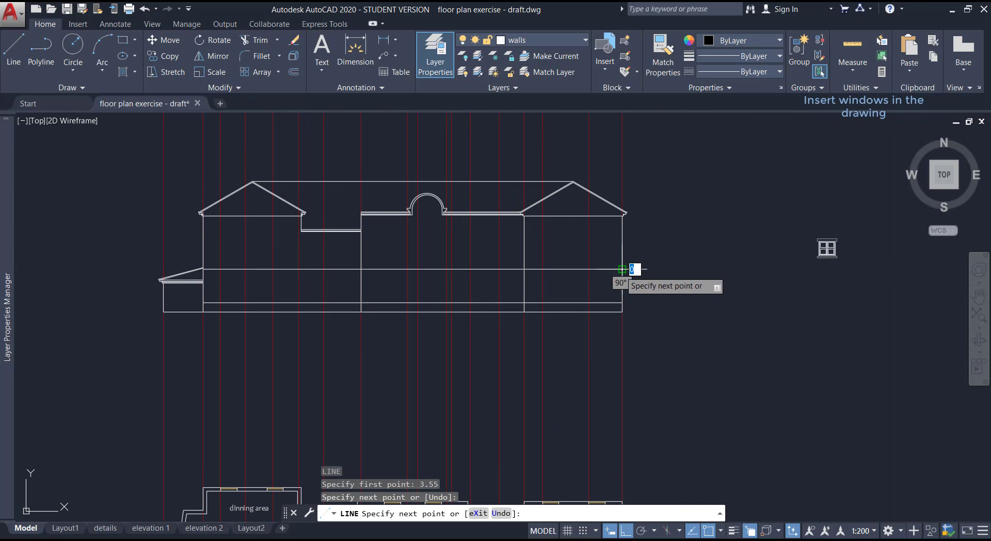
key(Escape)
Draw a third horizontal guide line 6.35 above the wall corner, ending at the right wall
text(L)
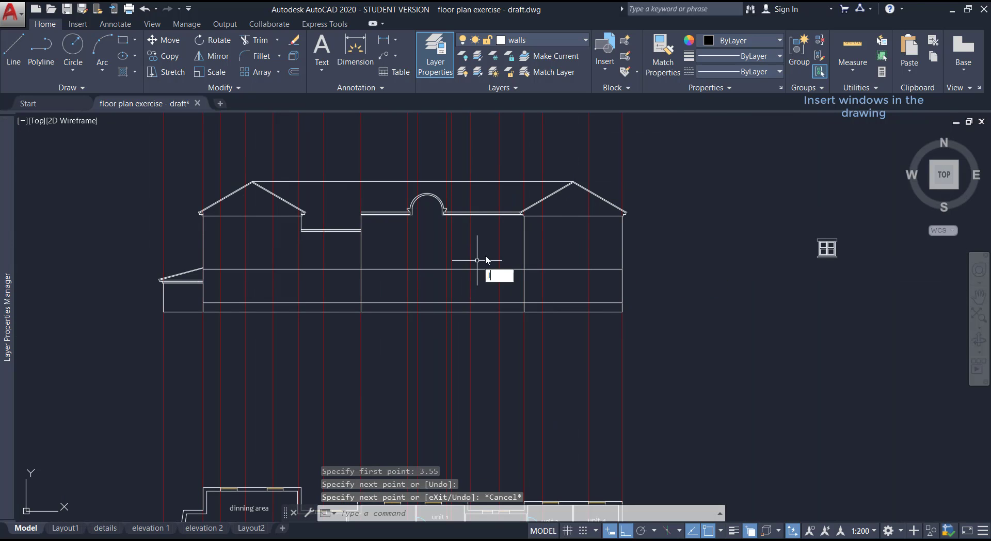
key(Return)
scroll(213, 291, up, 4)
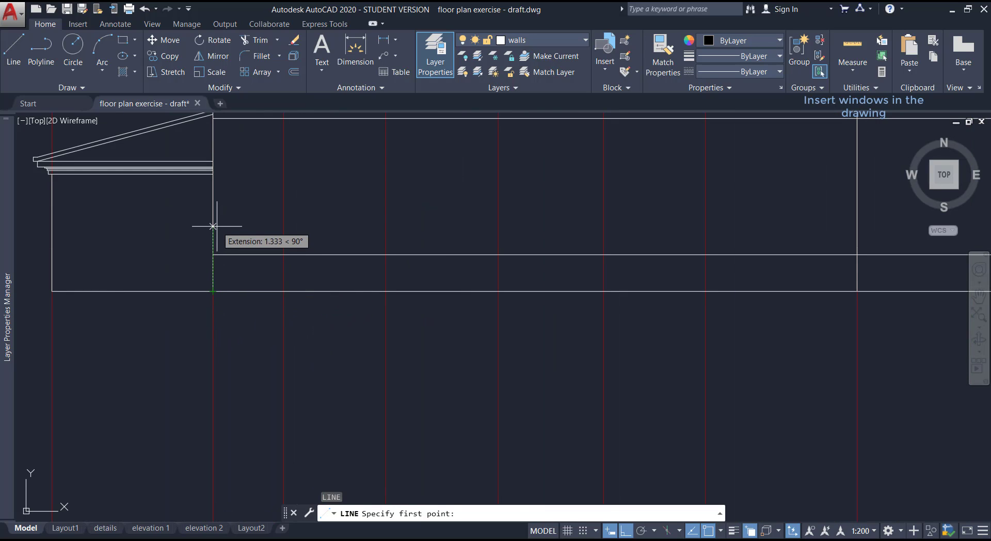
text(6.3)
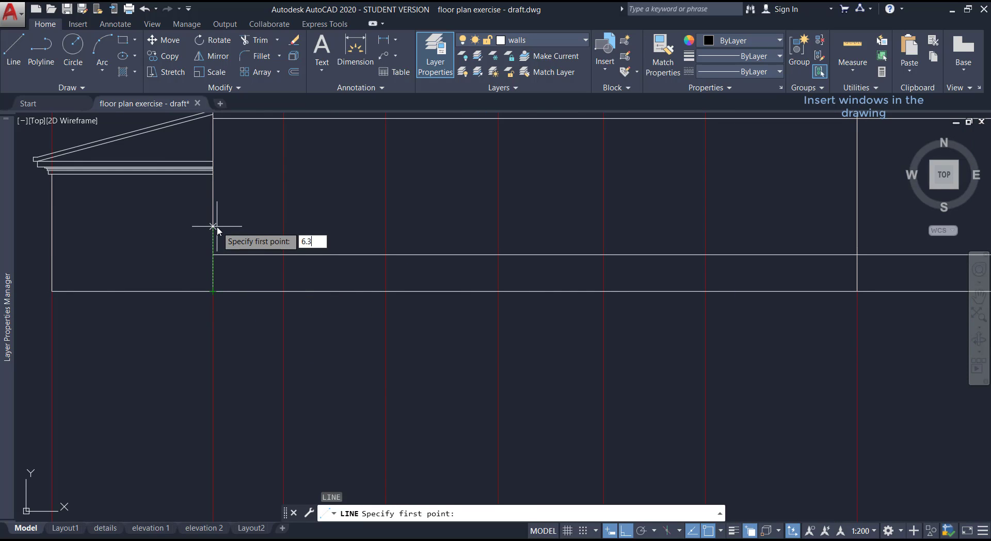
key(Return)
scroll(215, 228, down, 5)
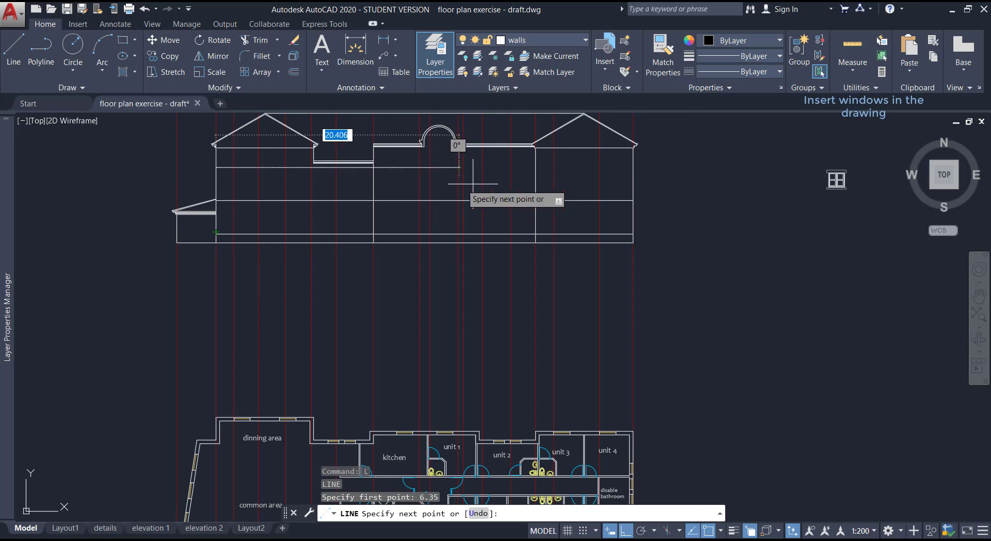
scroll(595, 163, up, 4)
click(691, 175)
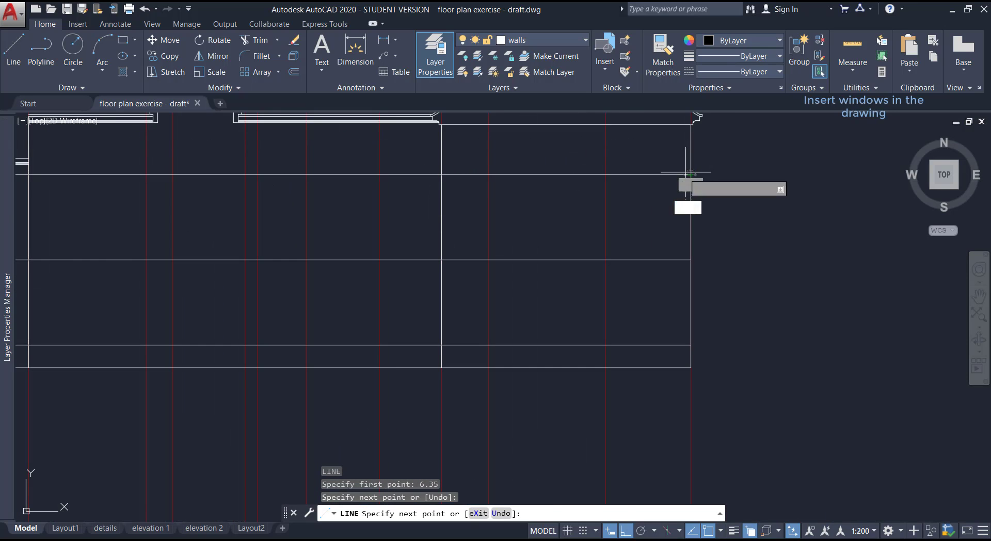
key(Escape)
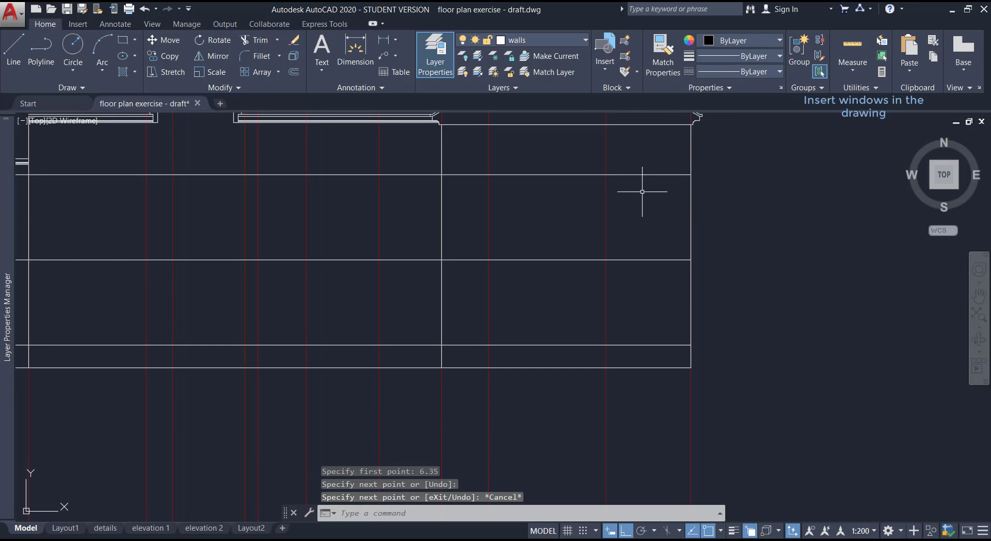
scroll(231, 451, down, 2)
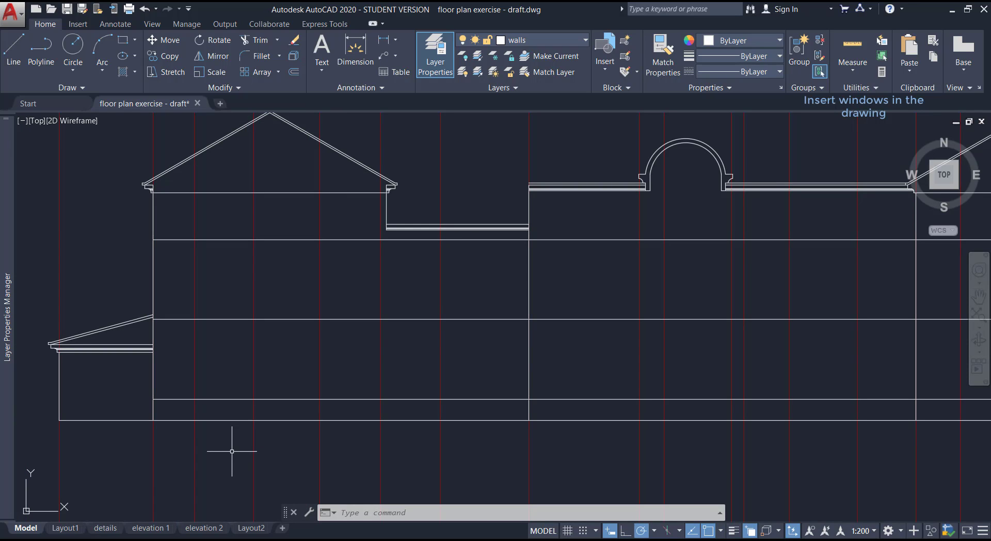
Offset the lowest, middle and top horizontal guide lines 0.15 upward, then end the command
text(o)
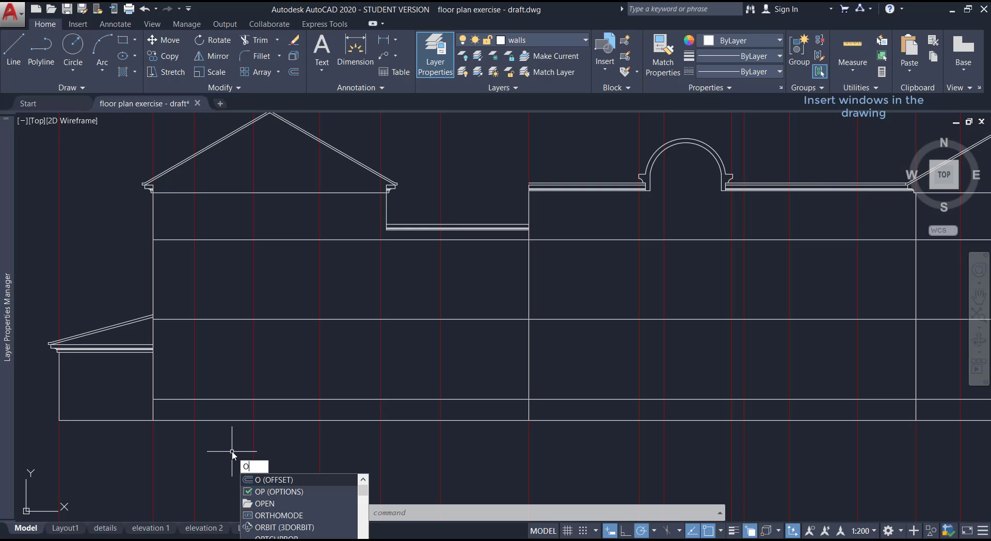
key(Return)
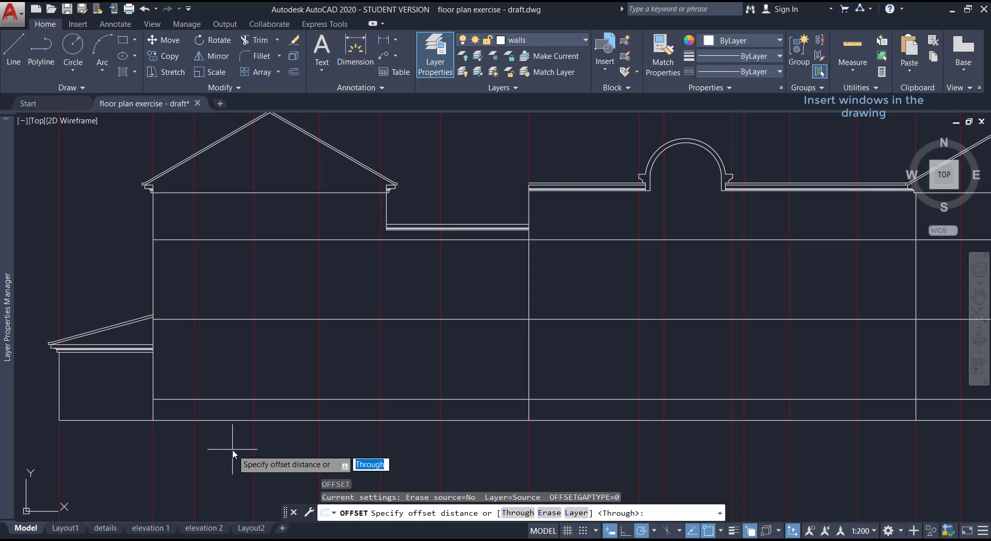
text(.15)
key(Return)
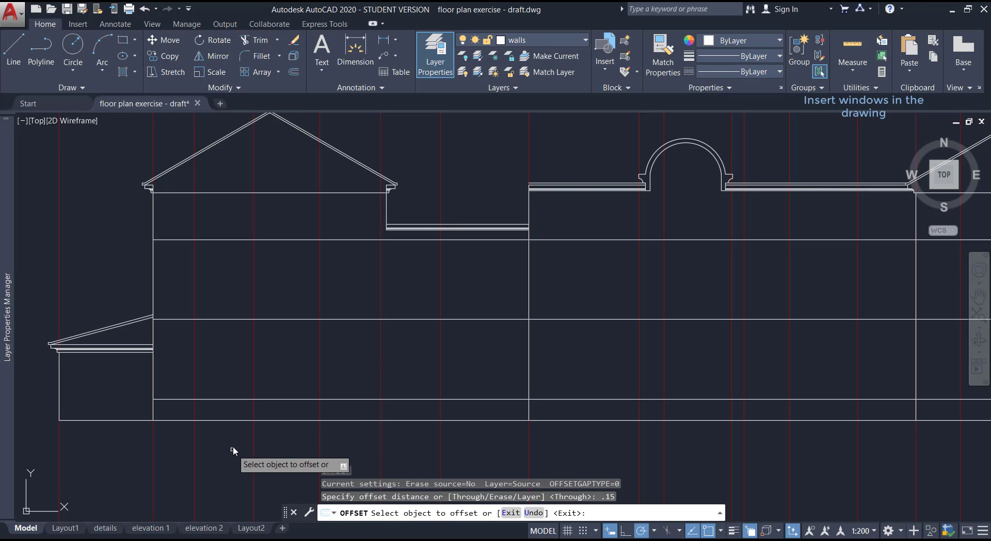
click(214, 399)
click(218, 383)
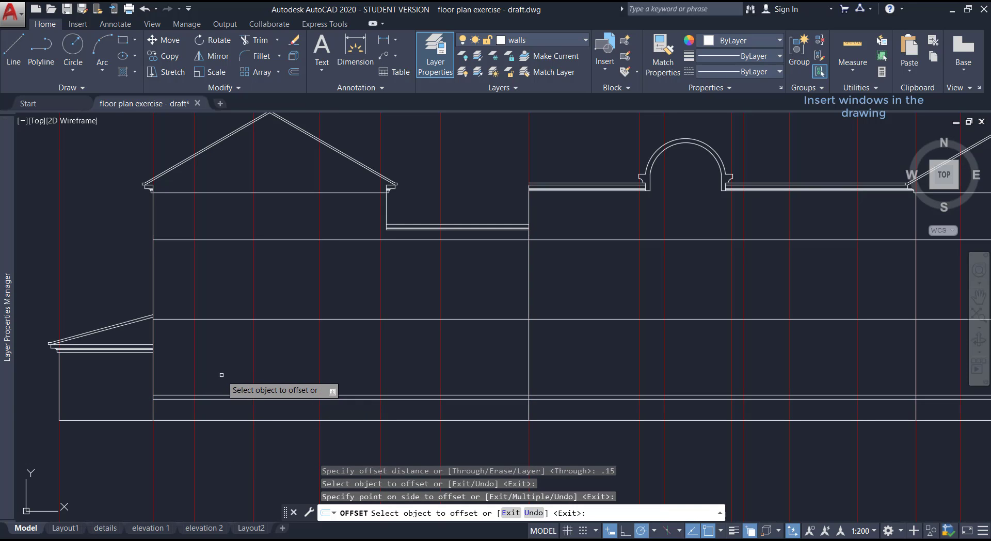
click(239, 319)
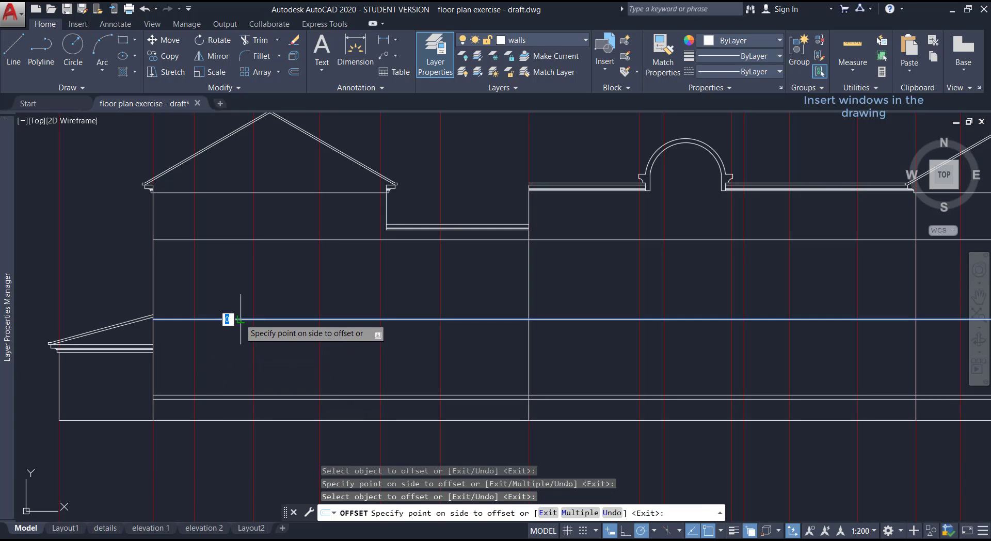
click(226, 292)
click(235, 239)
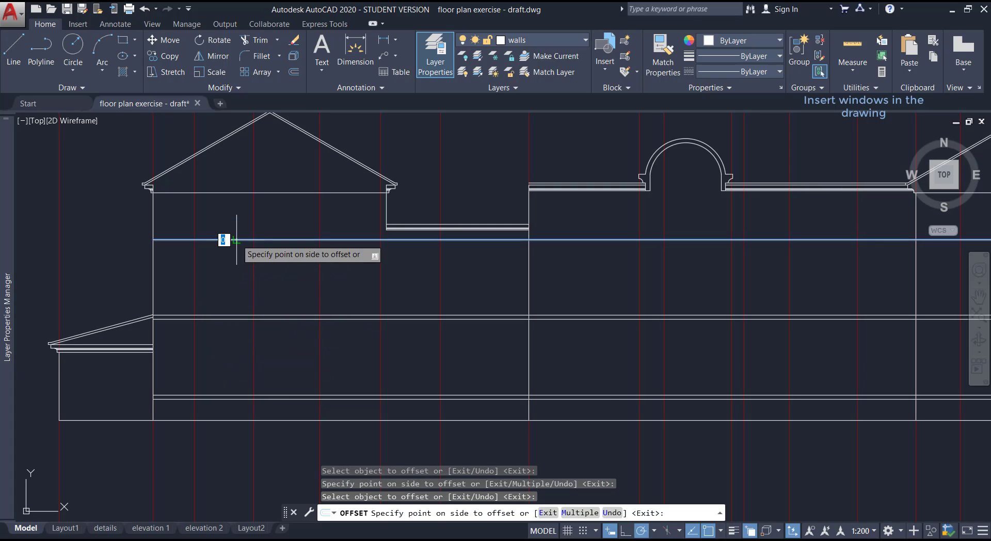
click(232, 219)
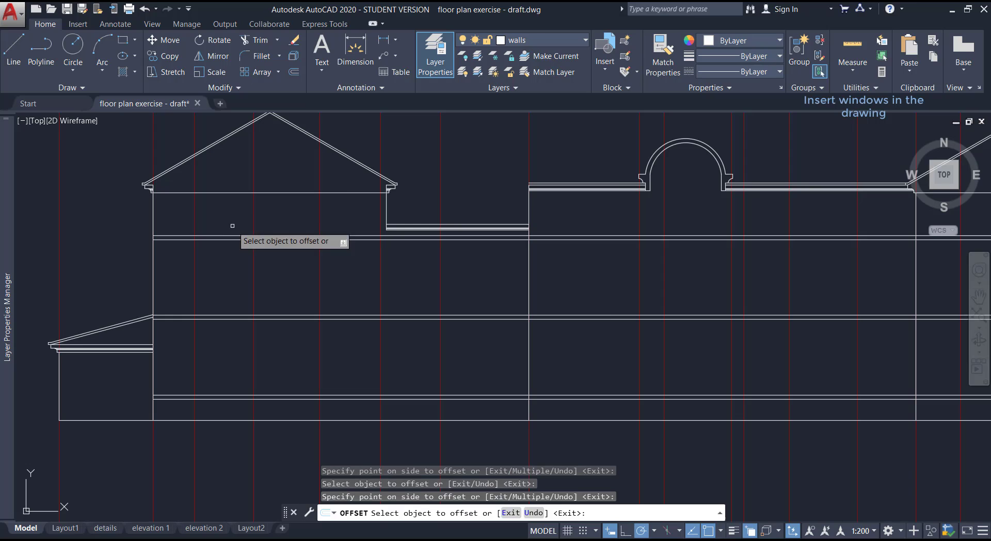
key(Return)
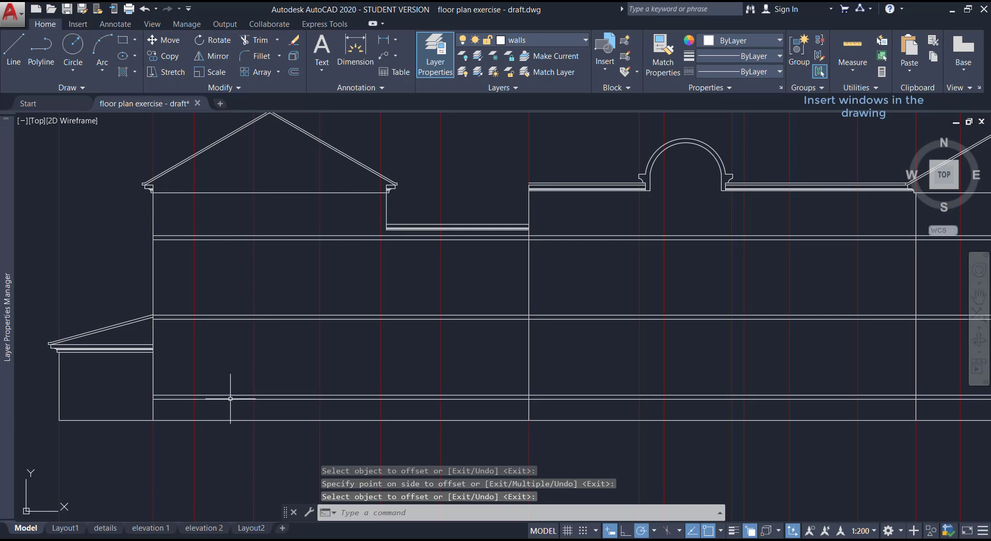
key(Escape)
key(Escape)
scroll(248, 387, up, 2)
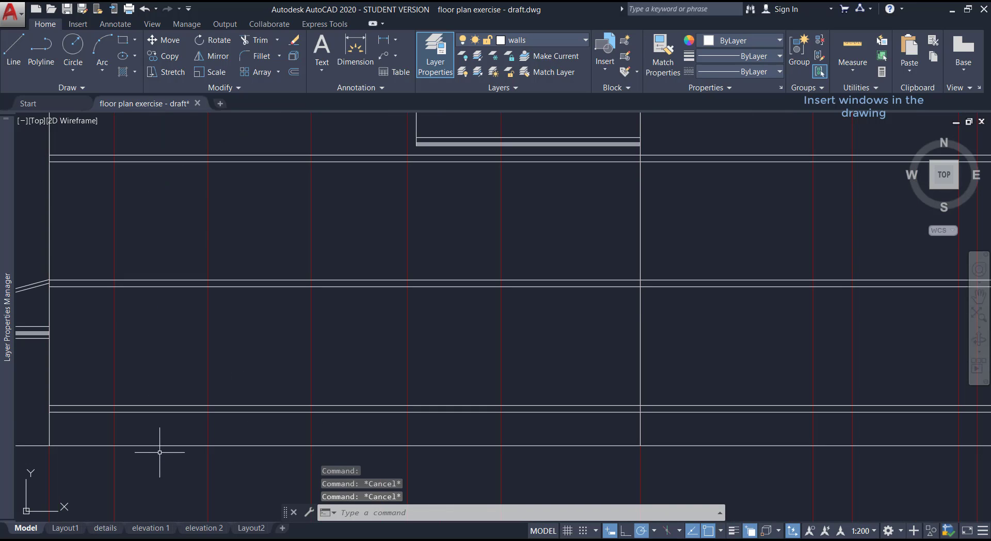
Crossing-select the three paired horizontal guide lines and assign them to the tils layer
click(182, 435)
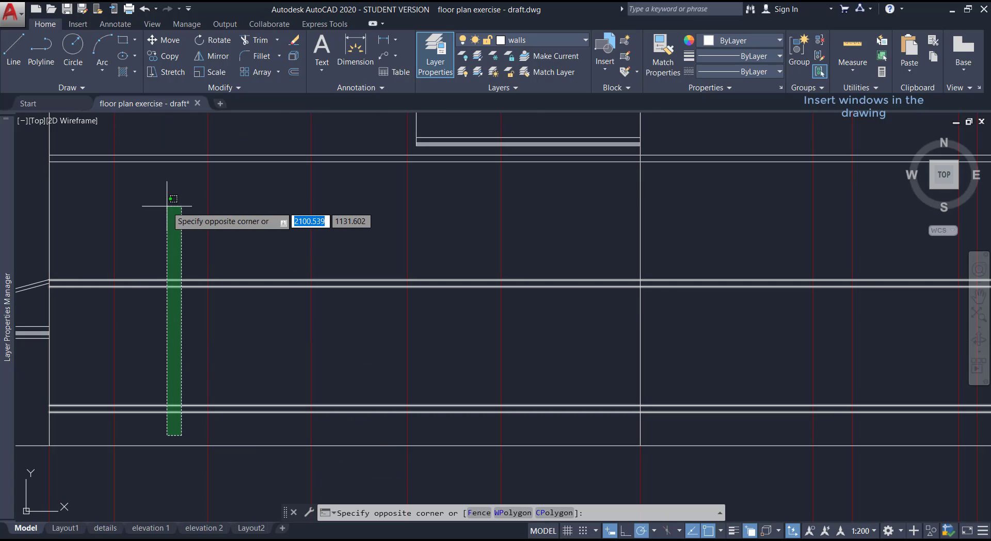
click(158, 137)
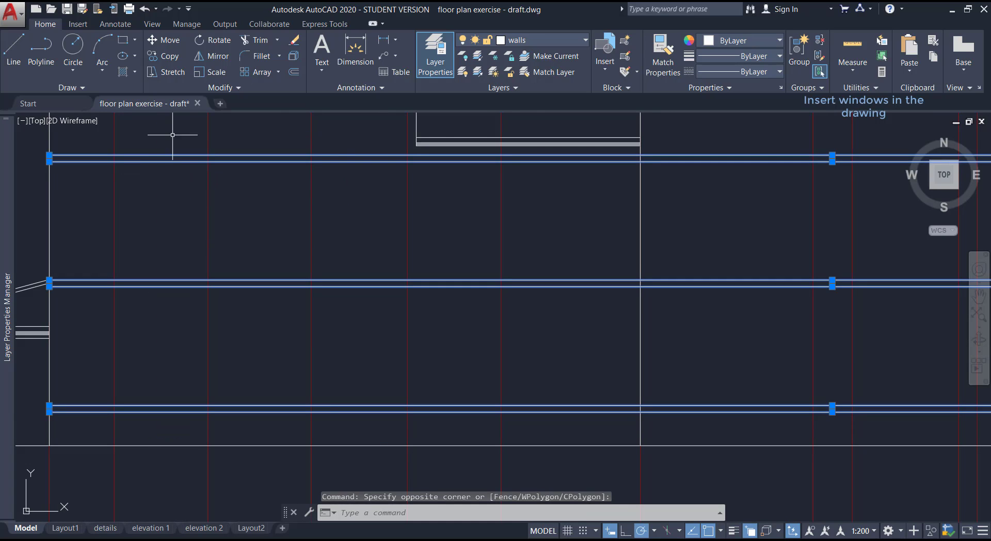
click(571, 41)
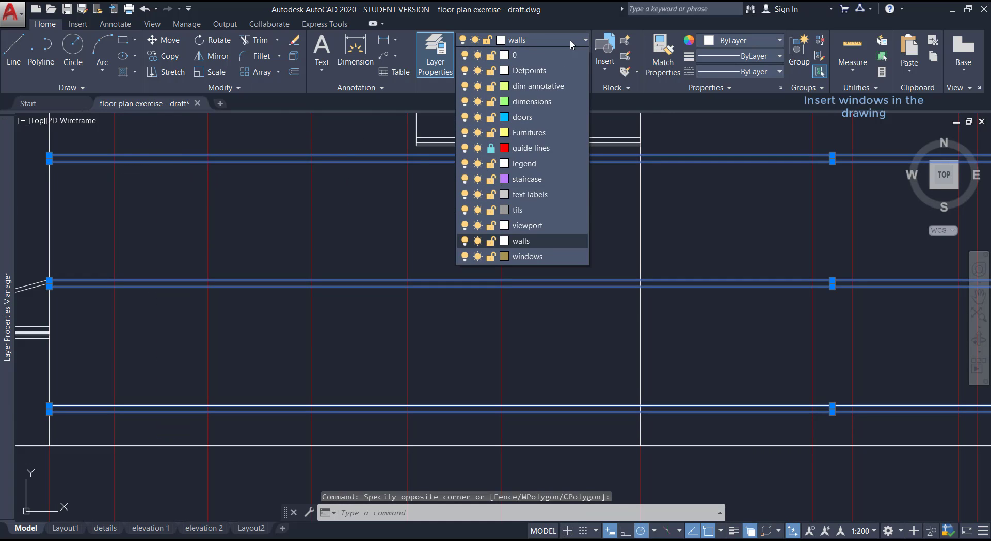
click(546, 211)
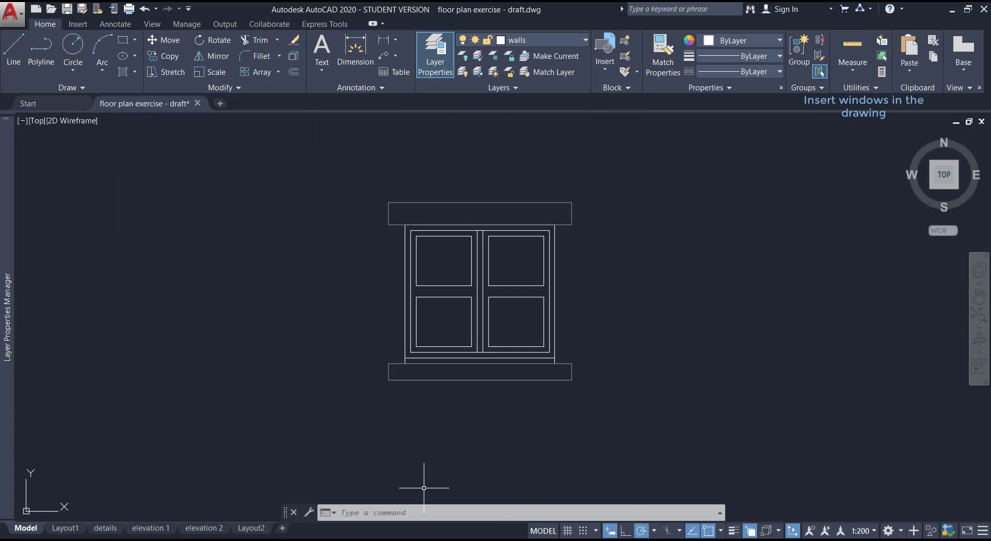
Start copying the window block, with the sill's left corner as the base point
text(CO)
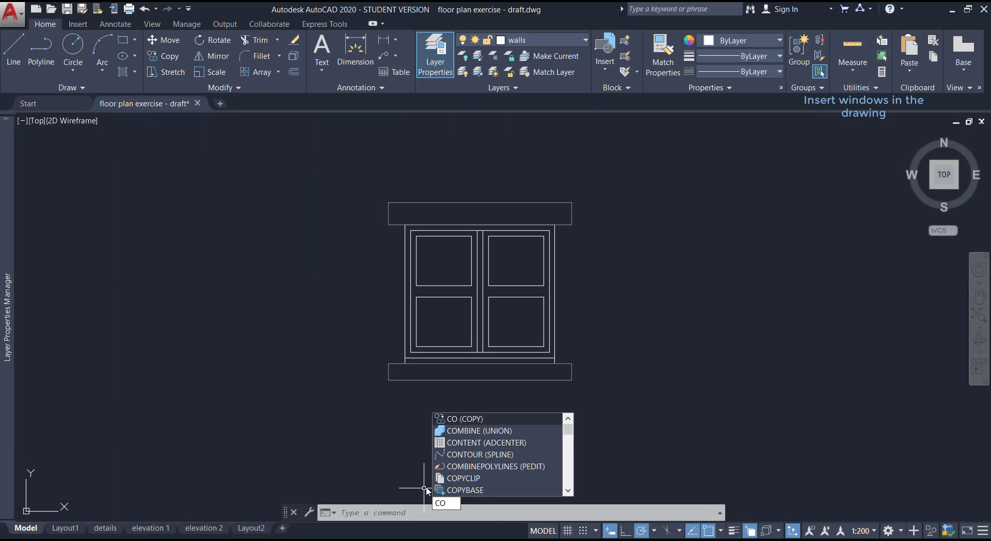
key(Return)
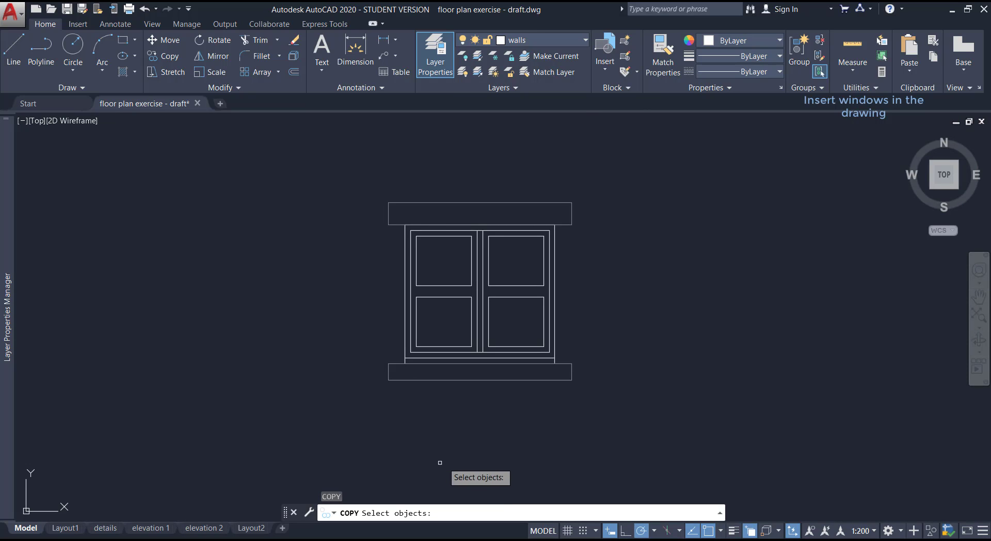
click(613, 401)
click(283, 157)
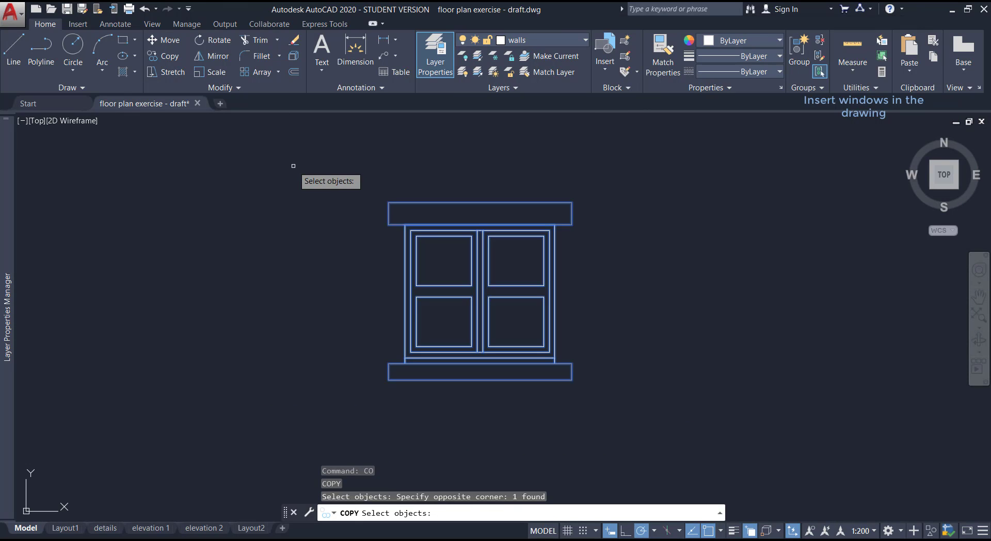
key(Return)
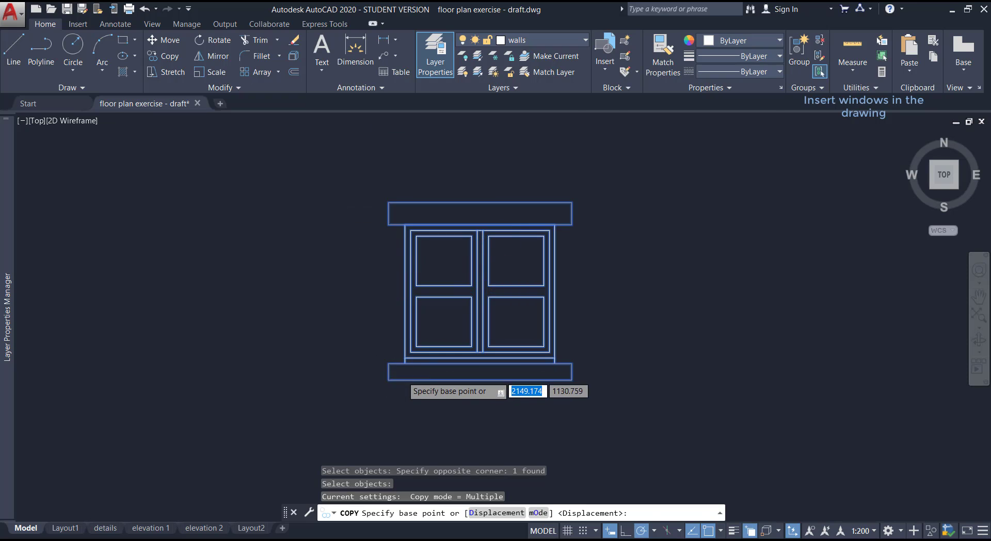
scroll(405, 374, up, 2)
click(407, 345)
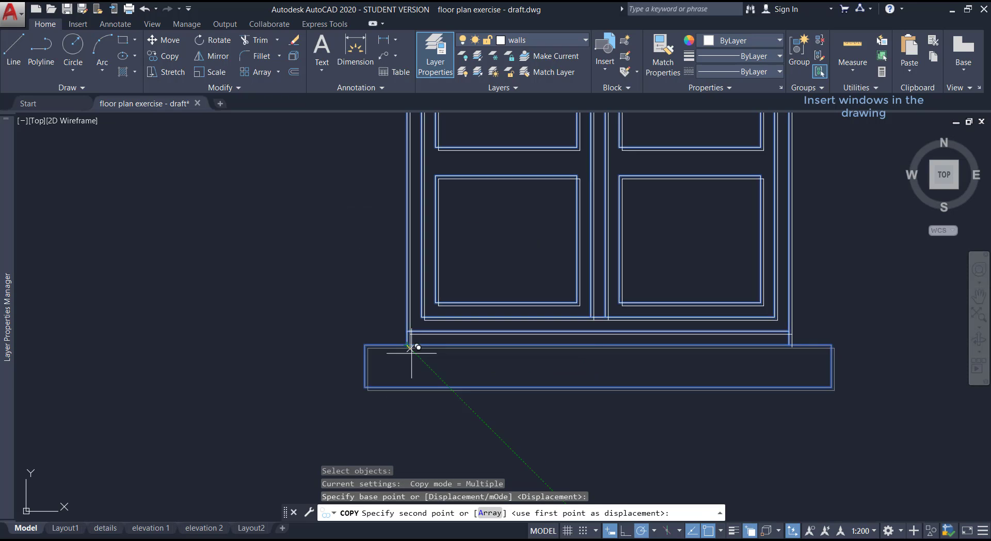
Place window copies on the ground, middle and top floors of the left wing
scroll(449, 345, down, 5)
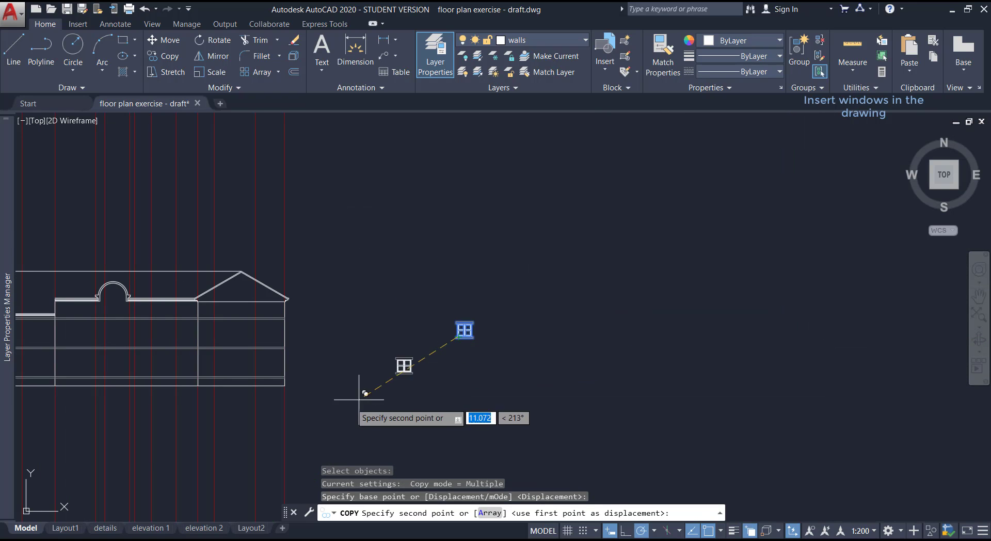
scroll(400, 385, down, 2)
scroll(263, 388, up, 4)
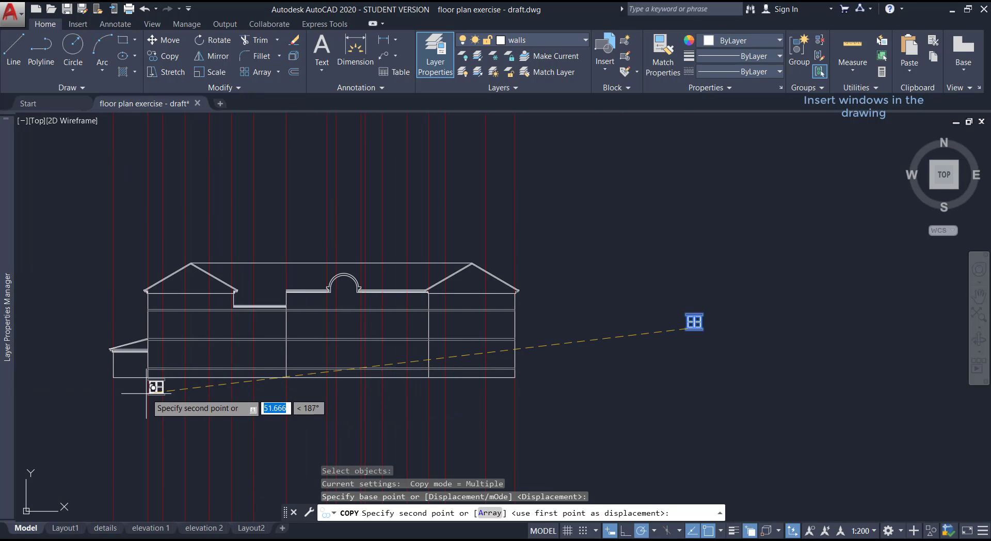
scroll(155, 362, up, 7)
scroll(149, 354, up, 4)
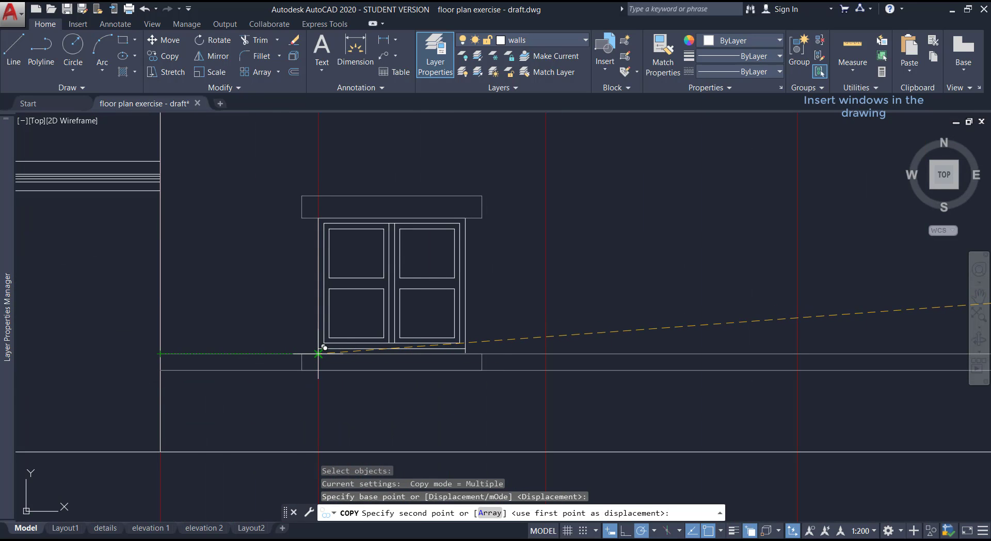
click(319, 354)
scroll(318, 346, down, 5)
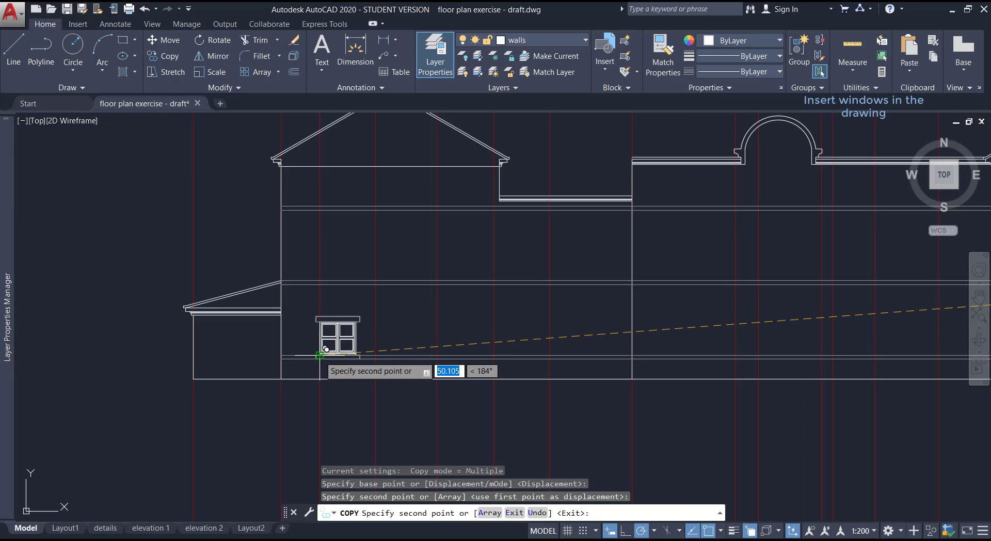
scroll(316, 321, up, 5)
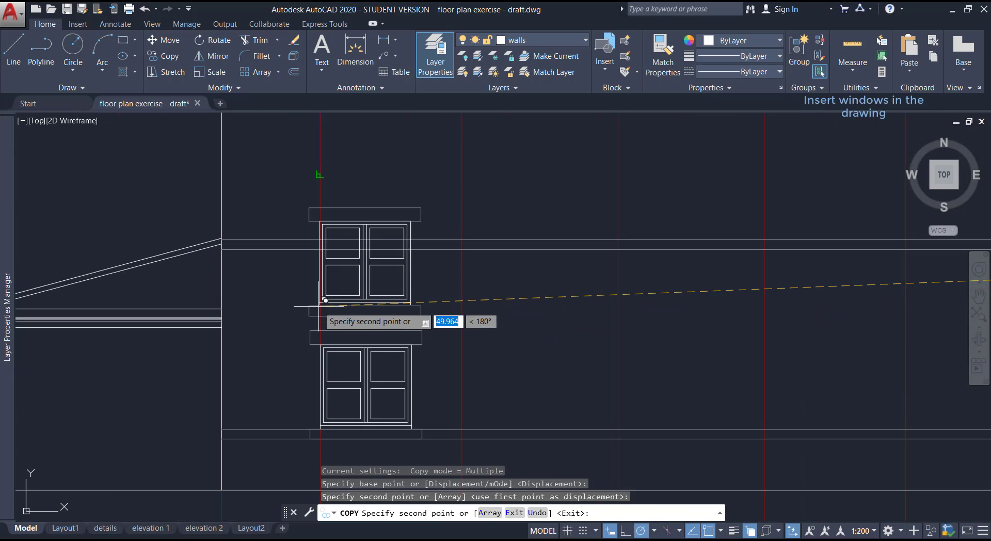
click(321, 237)
scroll(332, 283, down, 4)
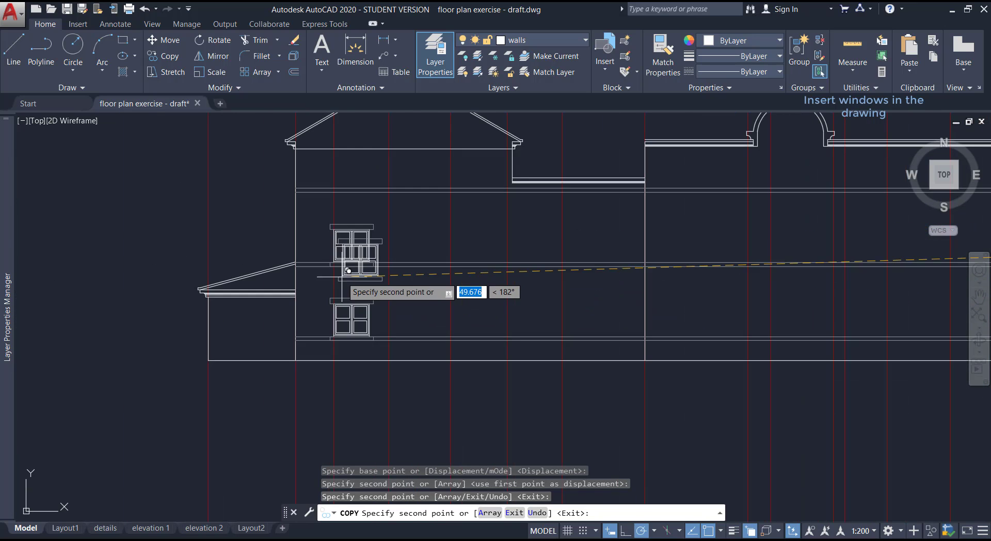
scroll(334, 192, up, 6)
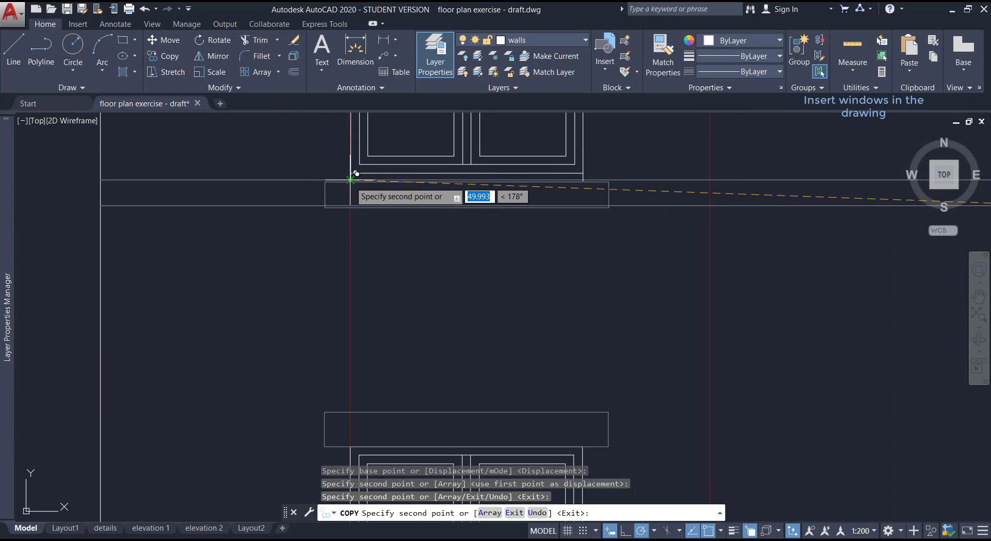
click(350, 180)
scroll(350, 186, down, 4)
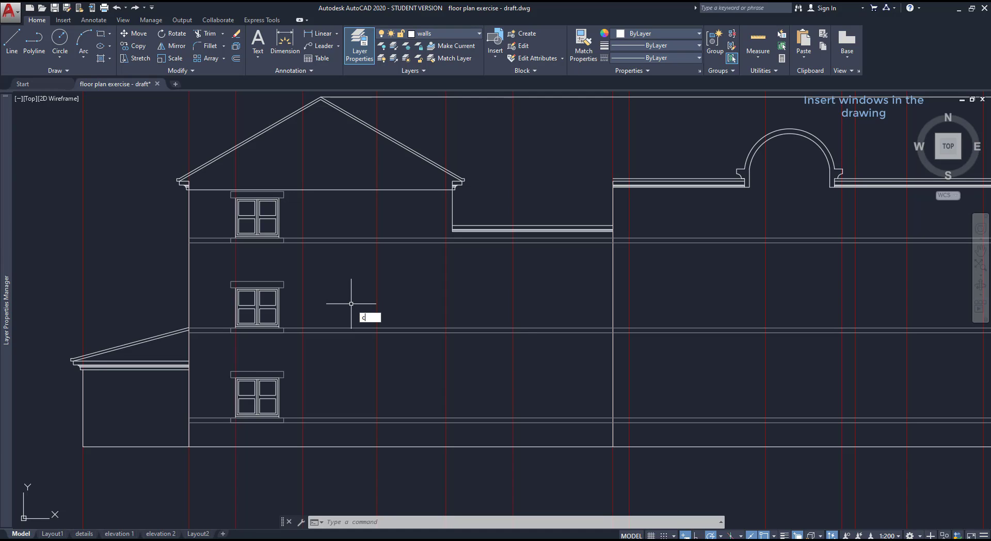
Copy the three stacked windows, based at the lower window's bottom-left corner
text(o)
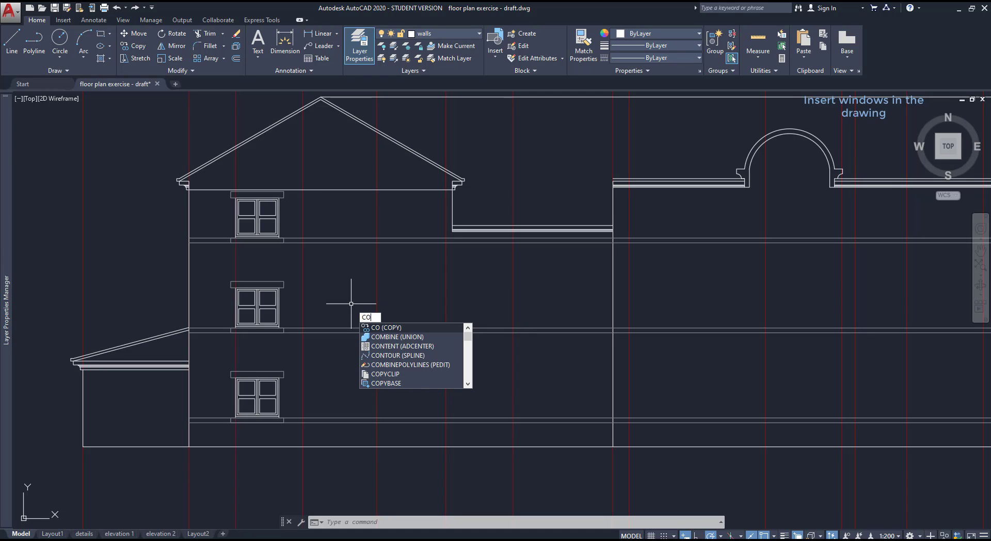
key(Return)
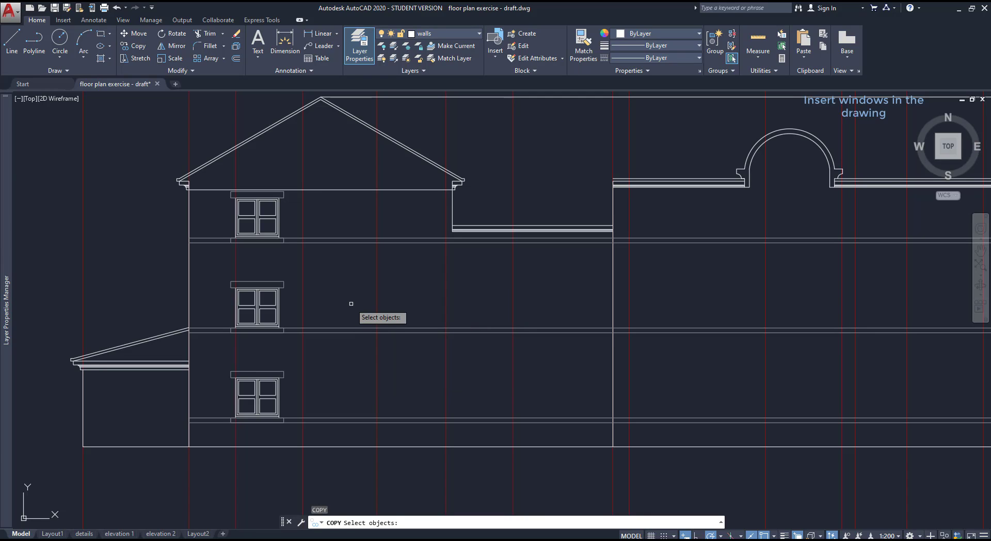
click(280, 378)
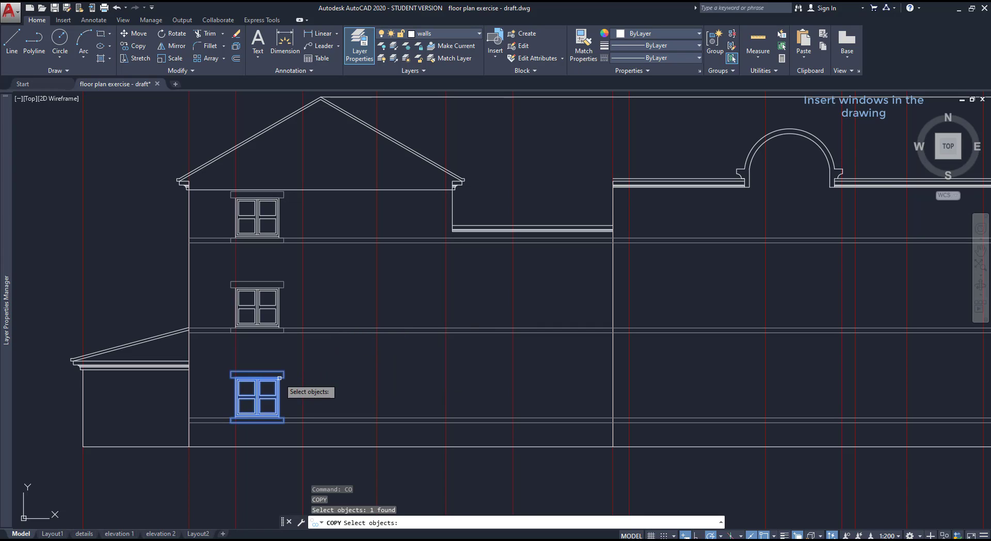
click(278, 320)
click(279, 232)
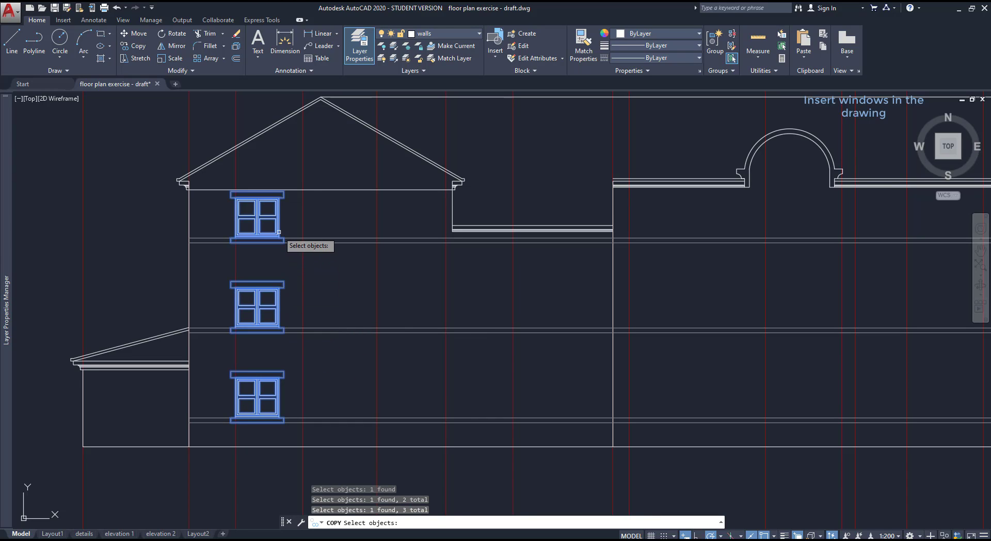
key(Return)
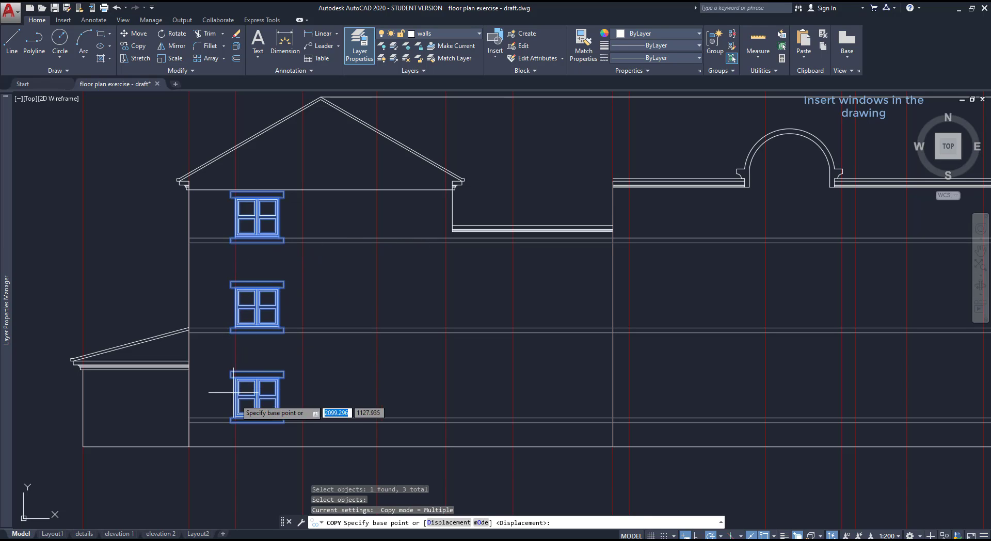
scroll(238, 419, up, 8)
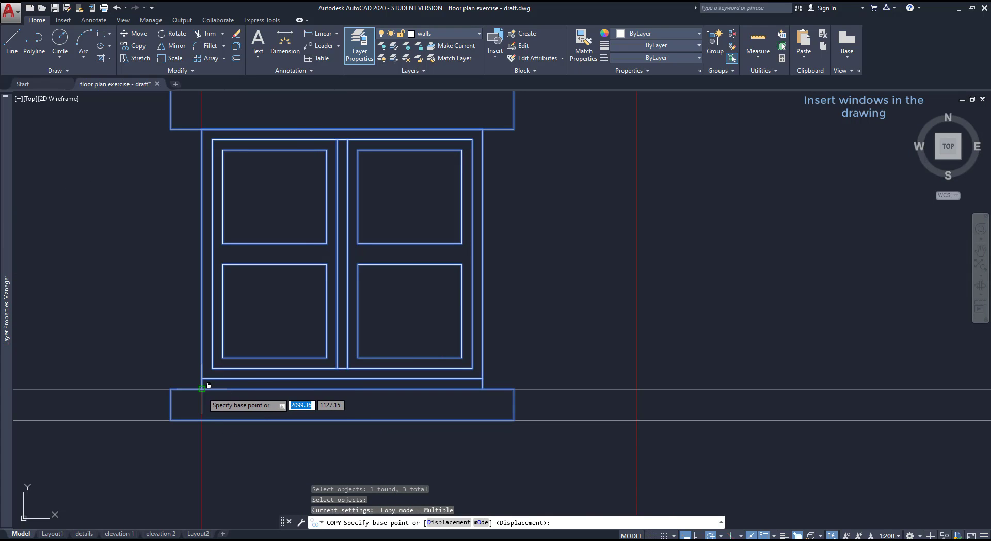
click(202, 389)
Place the window column one guide line right, plus three more copies along the top row
scroll(202, 390, down, 6)
scroll(202, 390, down, 3)
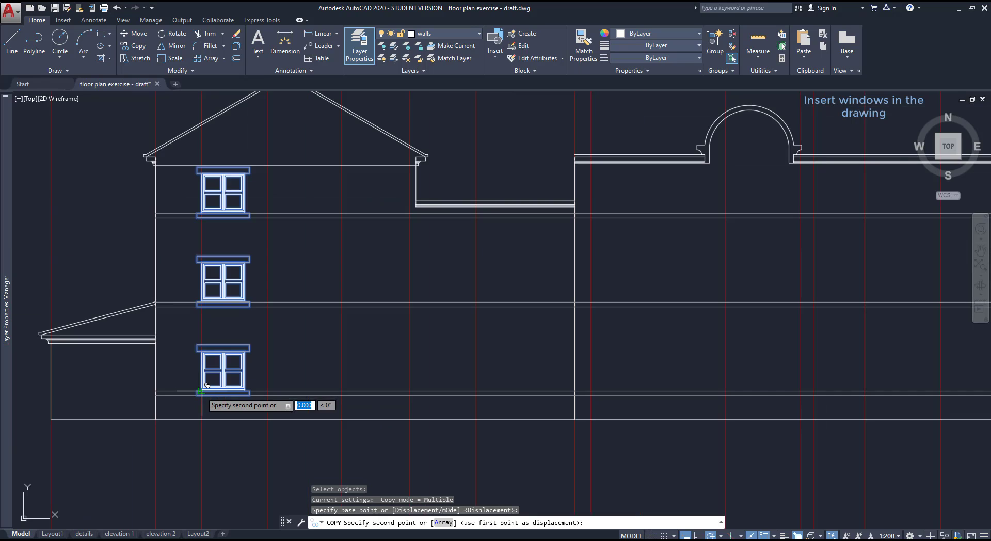
scroll(265, 391, up, 4)
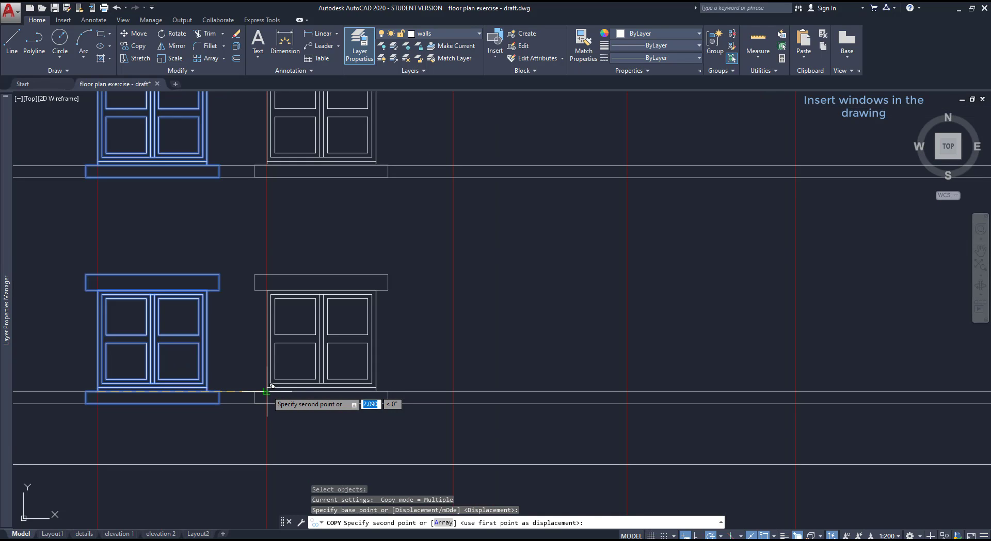
click(266, 392)
scroll(272, 386, down, 4)
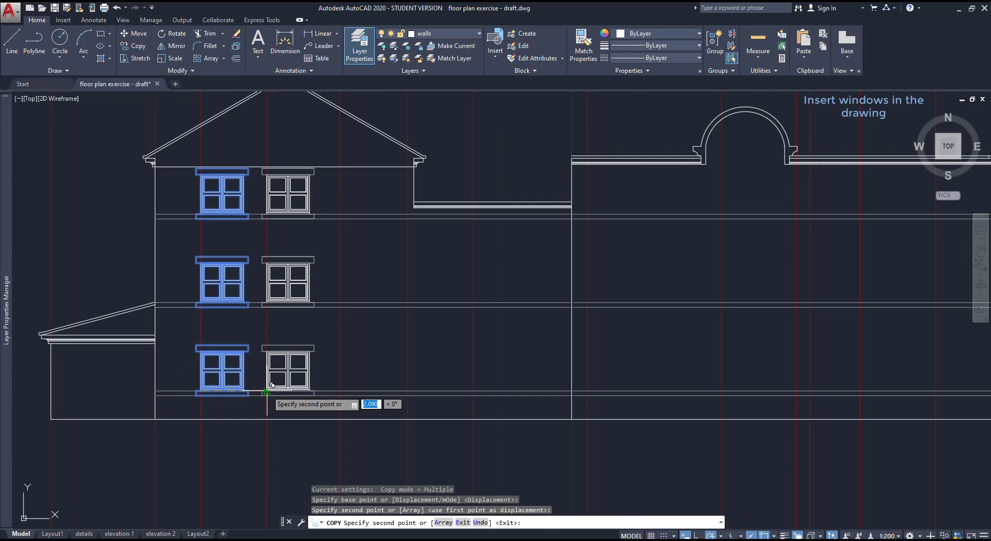
scroll(272, 385, down, 10)
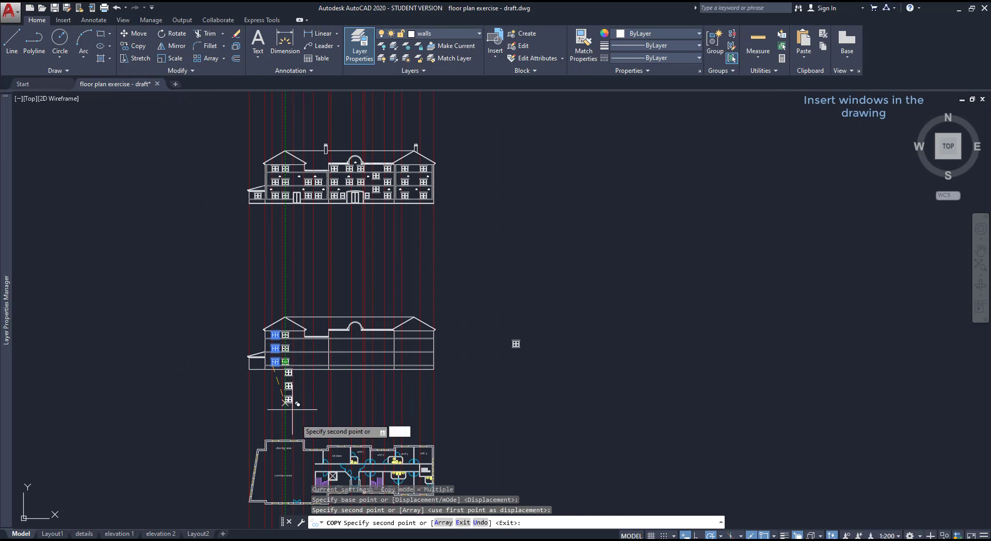
scroll(304, 477, up, 10)
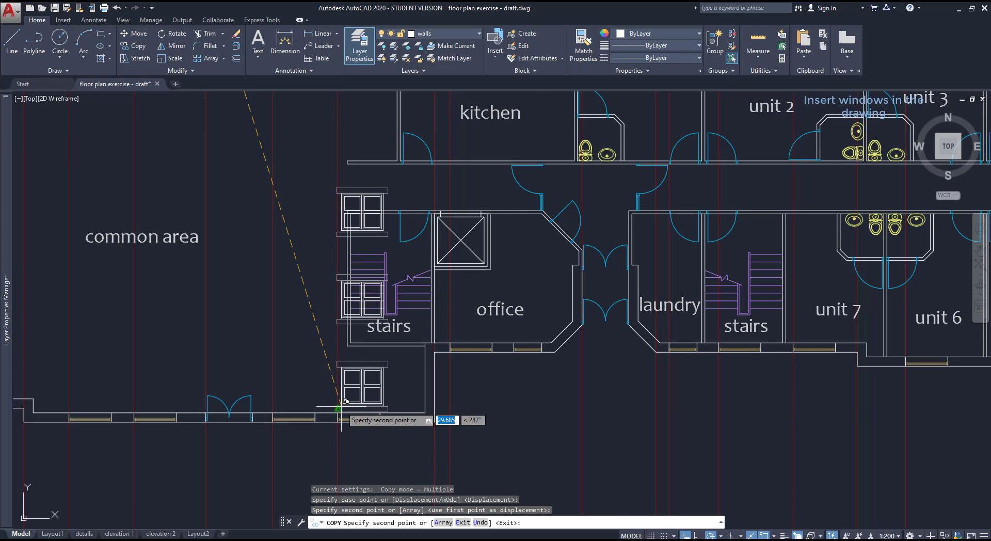
scroll(341, 395, down, 4)
scroll(340, 406, down, 2)
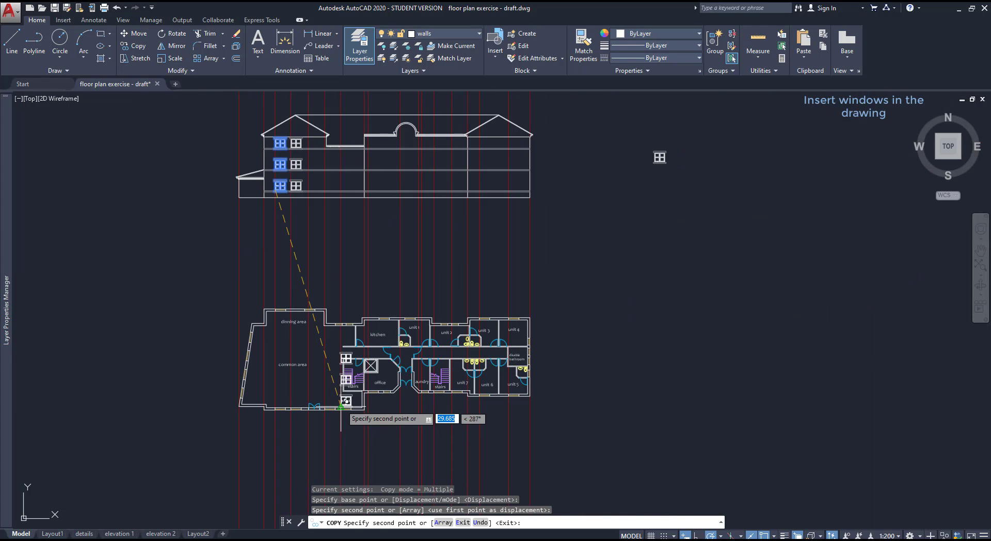
click(330, 186)
click(345, 185)
click(374, 185)
key(Escape)
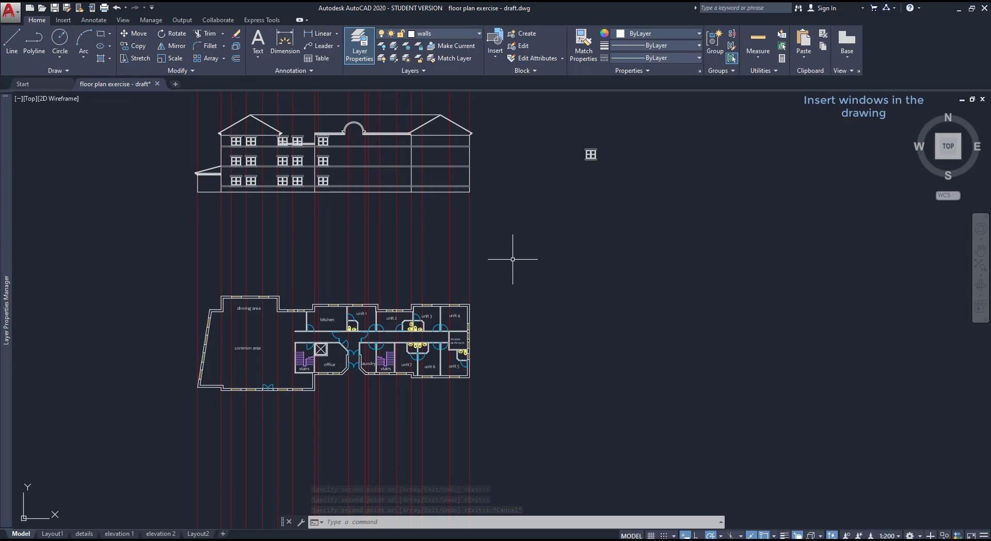
Window-select the whole floor plan and move it upward from its lower corner
text(M)
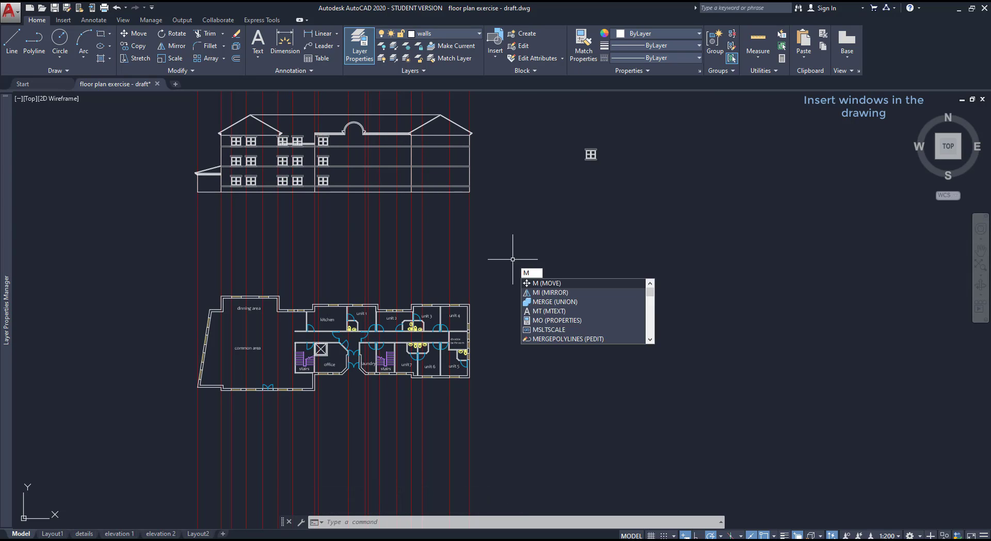
key(Return)
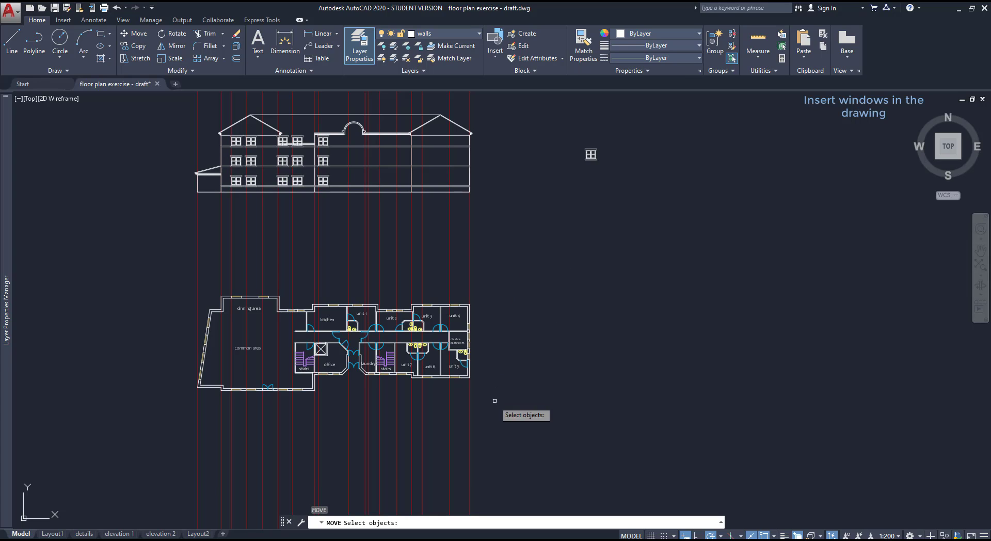
click(498, 418)
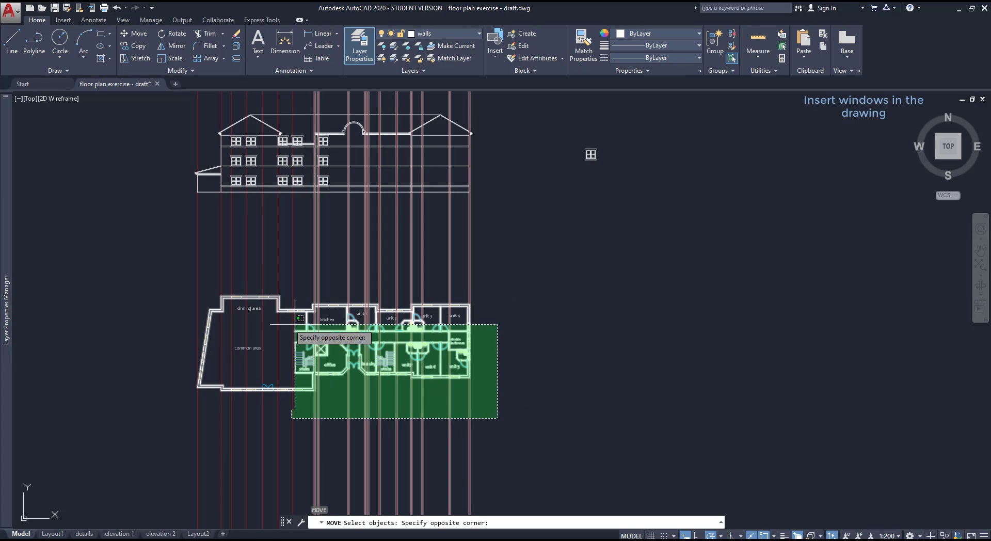
click(163, 276)
key(Return)
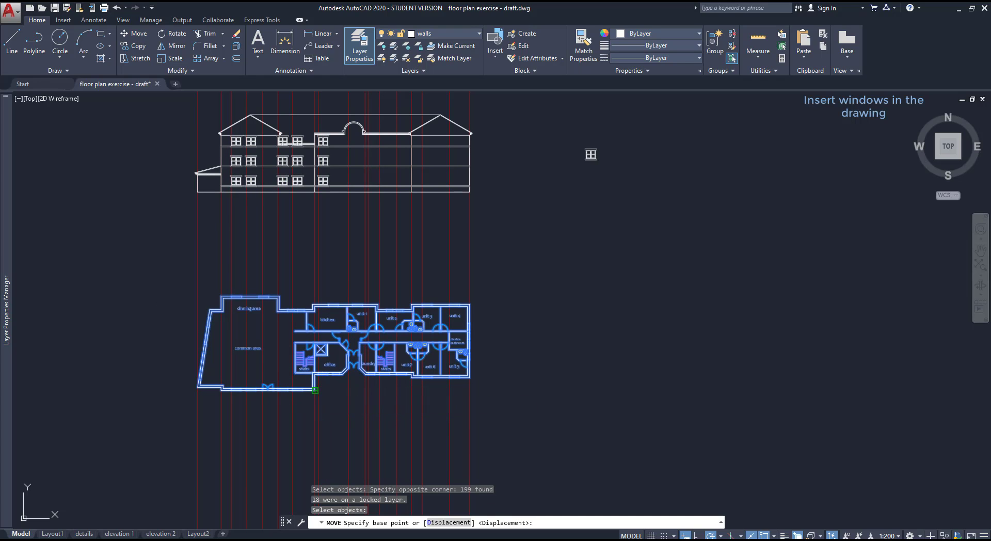
click(315, 391)
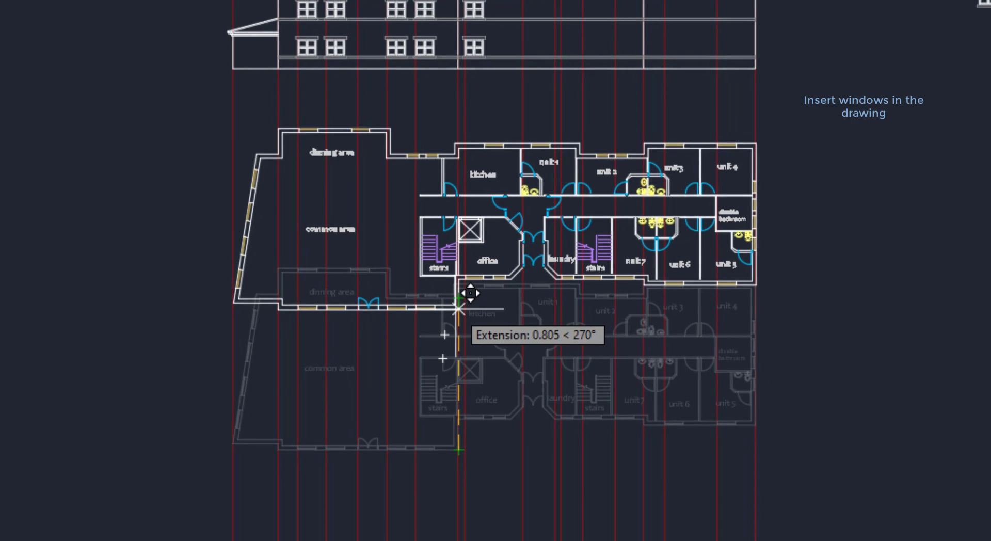
Place three more window copies along the top floor of the elevation
scroll(594, 49, up, 3)
click(333, 139)
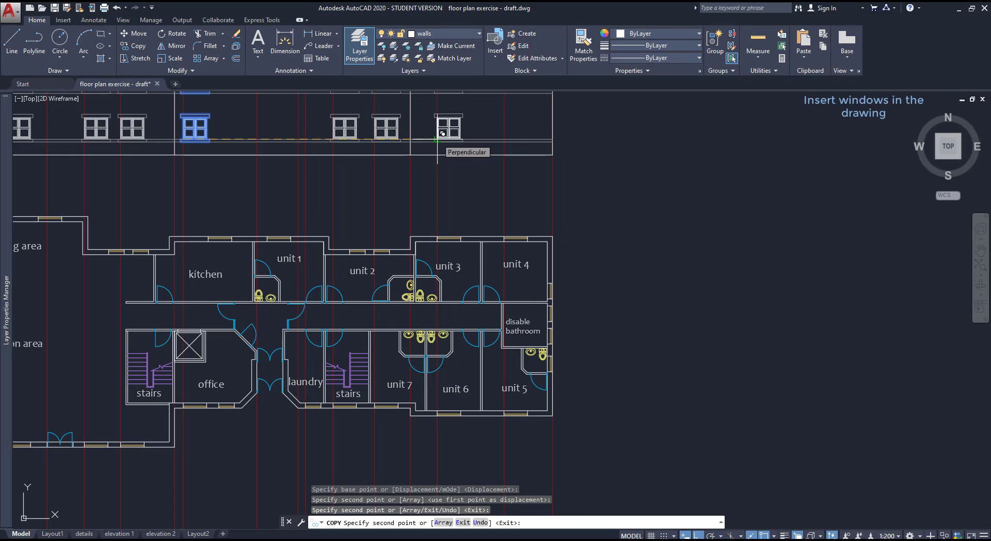
click(437, 140)
click(506, 140)
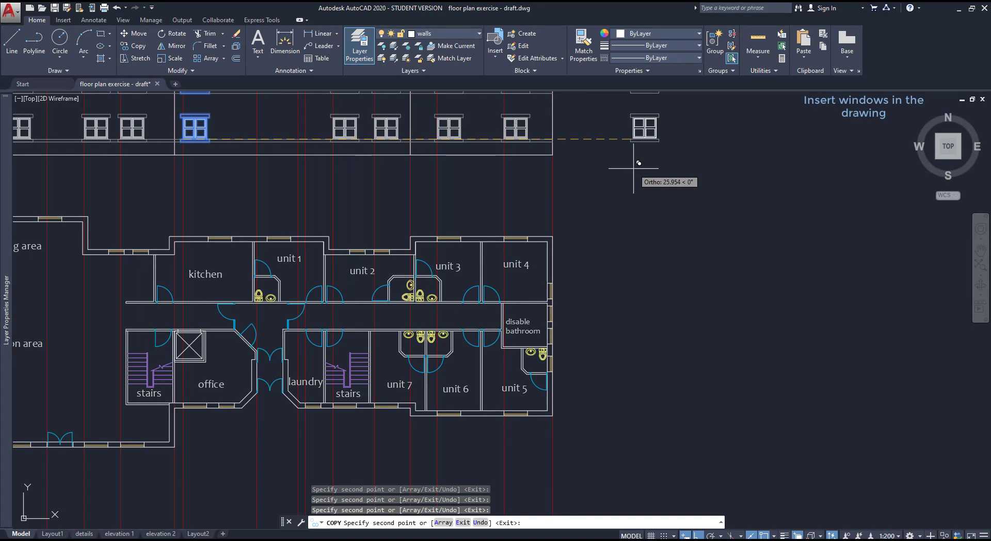
key(Escape)
Delete the two top-floor windows under the low roof section and pan to the whole elevation
scroll(637, 195, down, 2)
scroll(429, 182, up, 2)
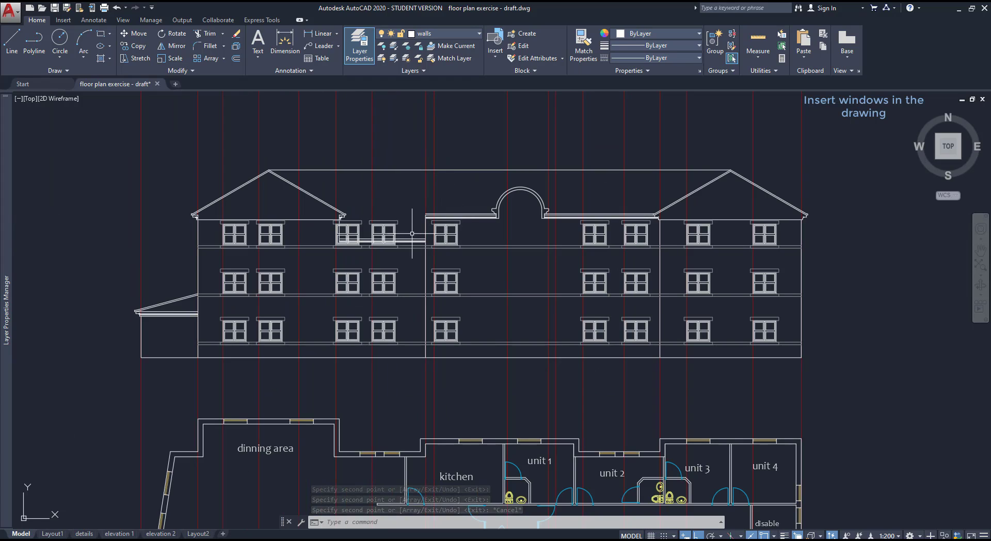
click(388, 232)
click(354, 231)
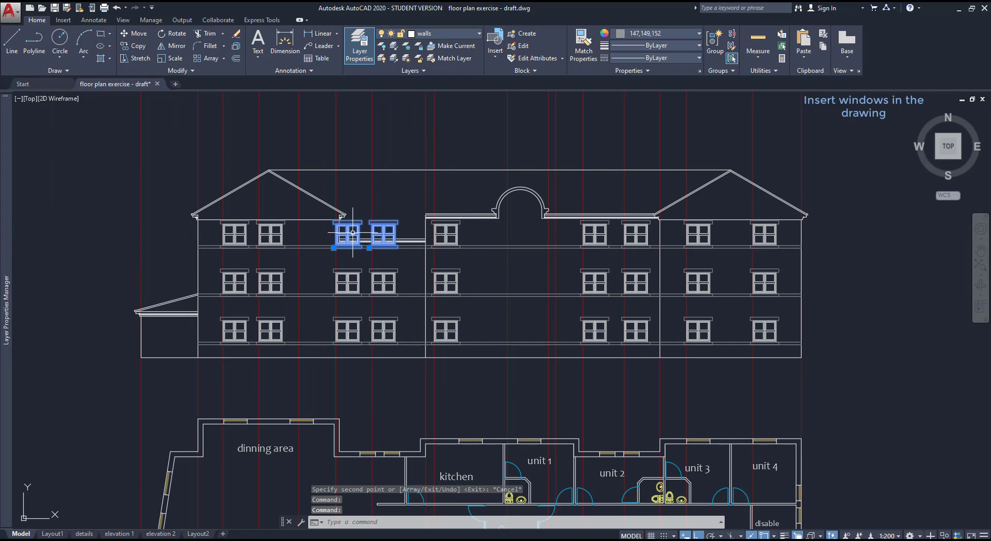
key(Delete)
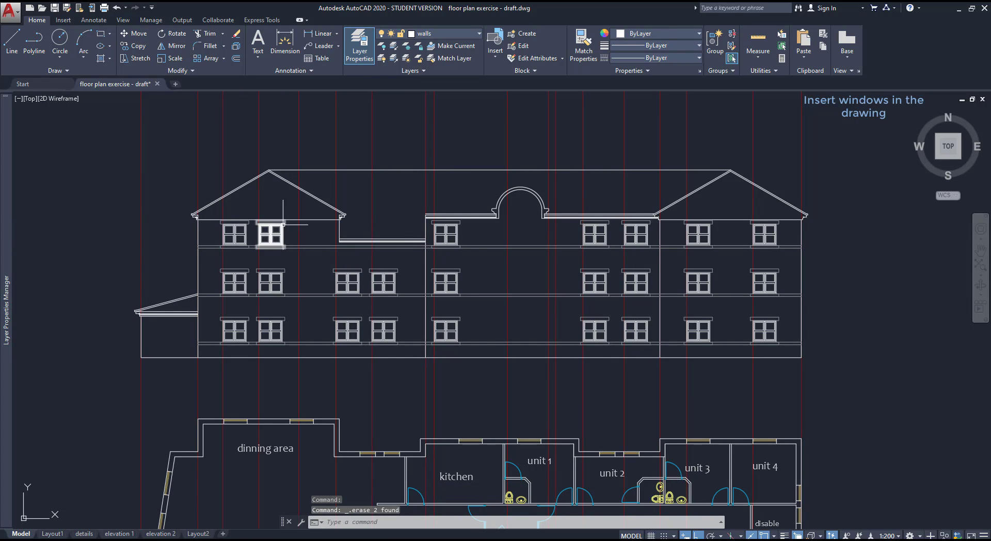
middle_drag(146, 204, 32, 204)
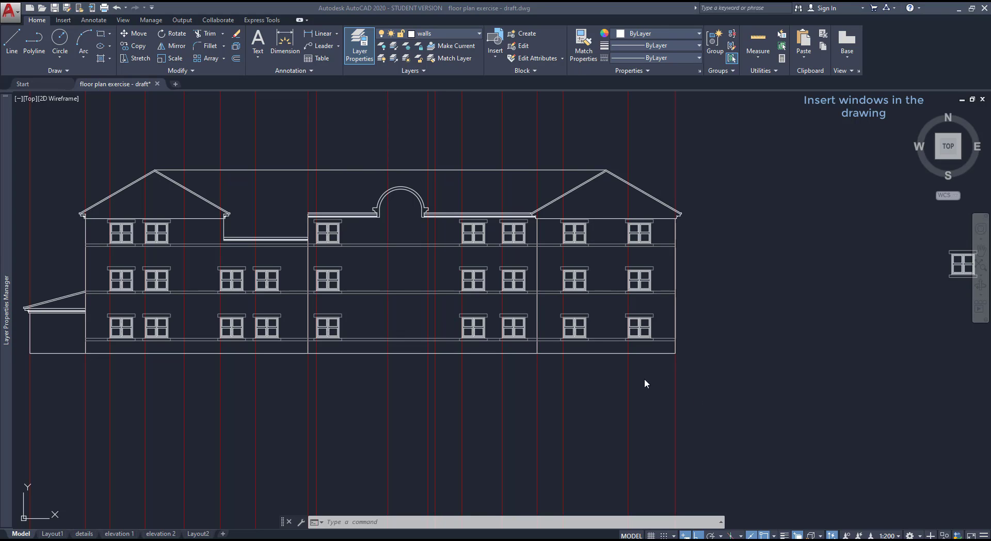
Move the two central-column windows down from the sill corner to the lower wall line
scroll(526, 309, up, 2)
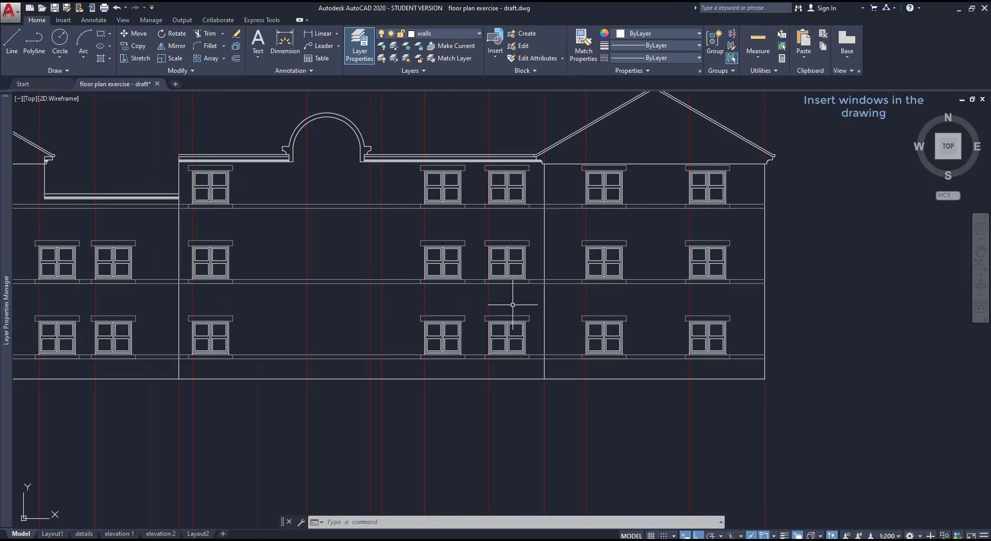
text(M)
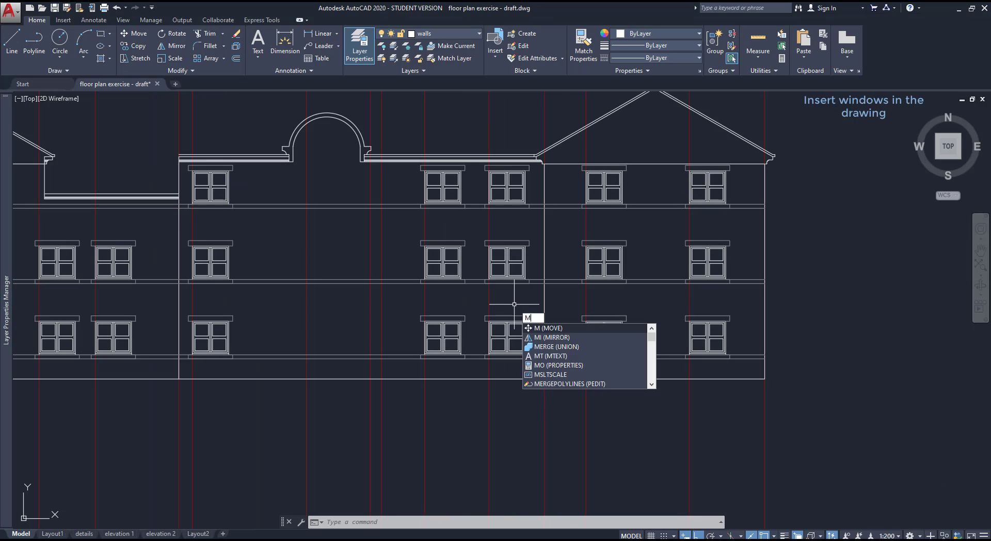
key(Return)
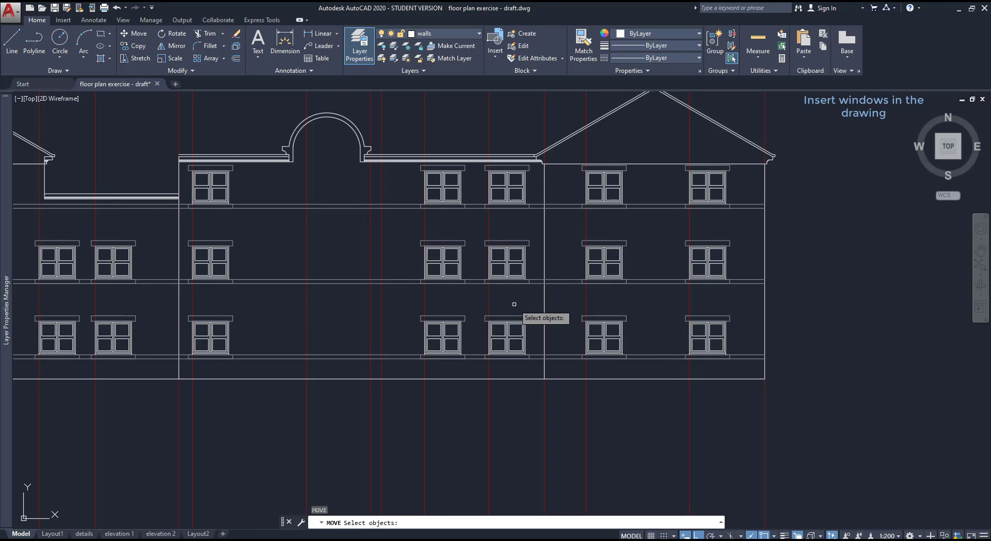
click(465, 337)
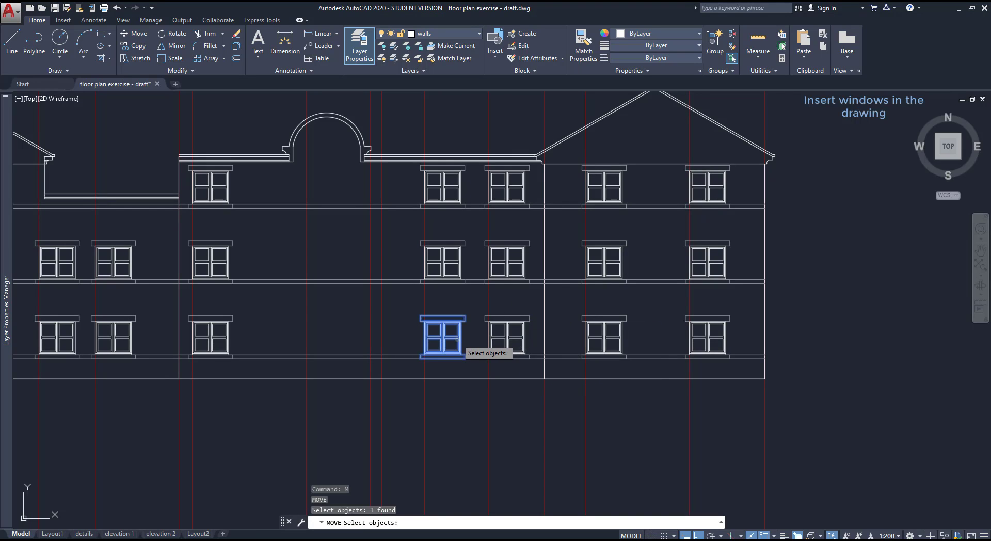
click(460, 265)
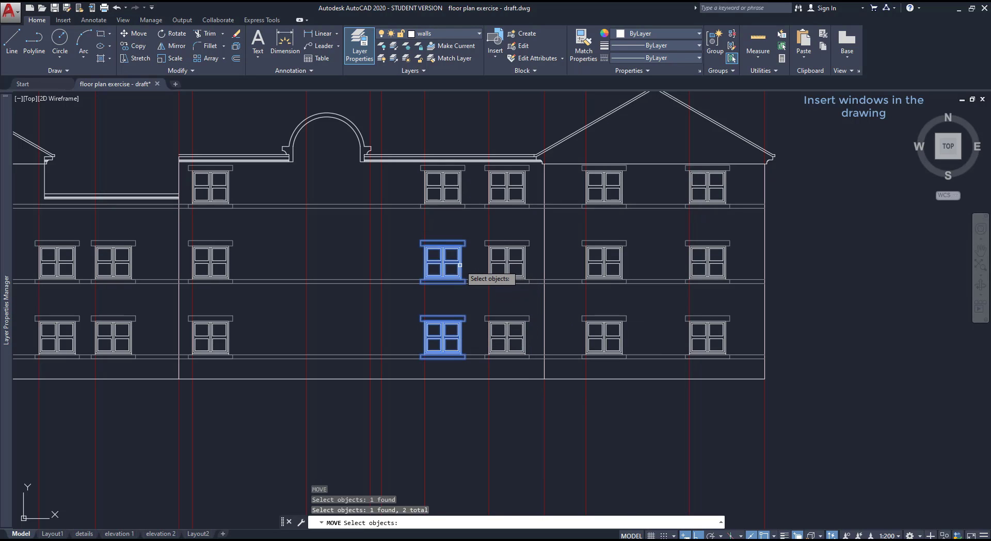
key(Return)
scroll(467, 347, up, 4)
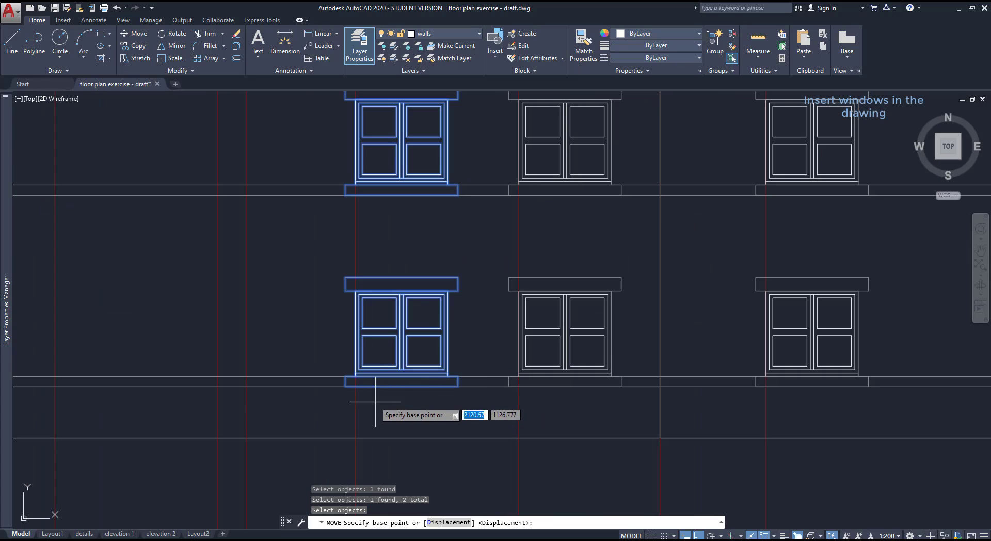
click(355, 387)
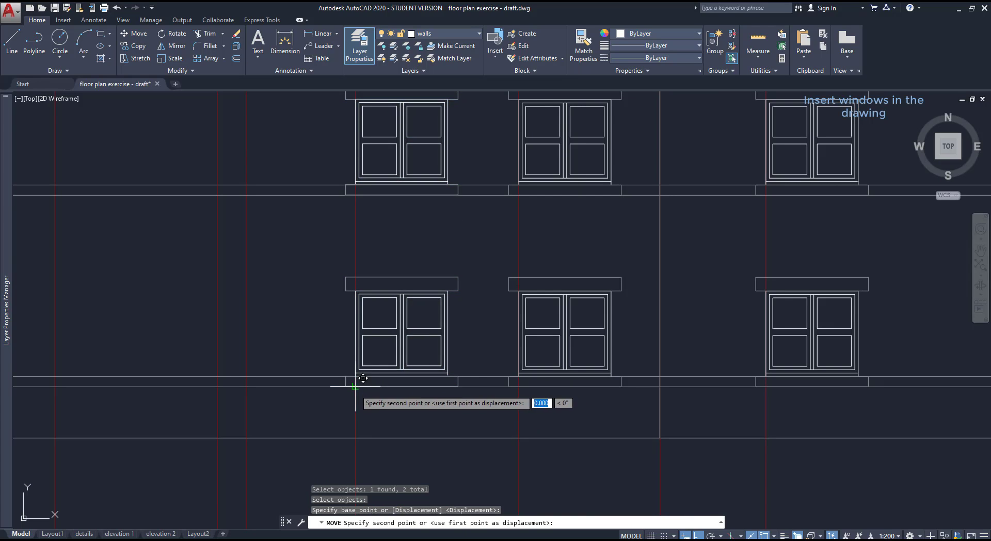
click(353, 438)
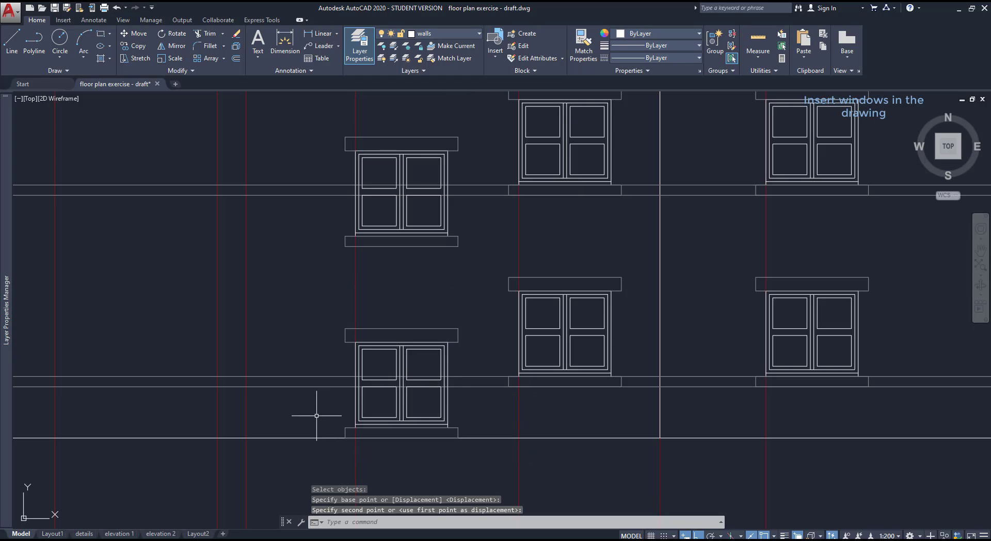
Move the same two windows back up by 2.1 from the lower window's corner
key(Return)
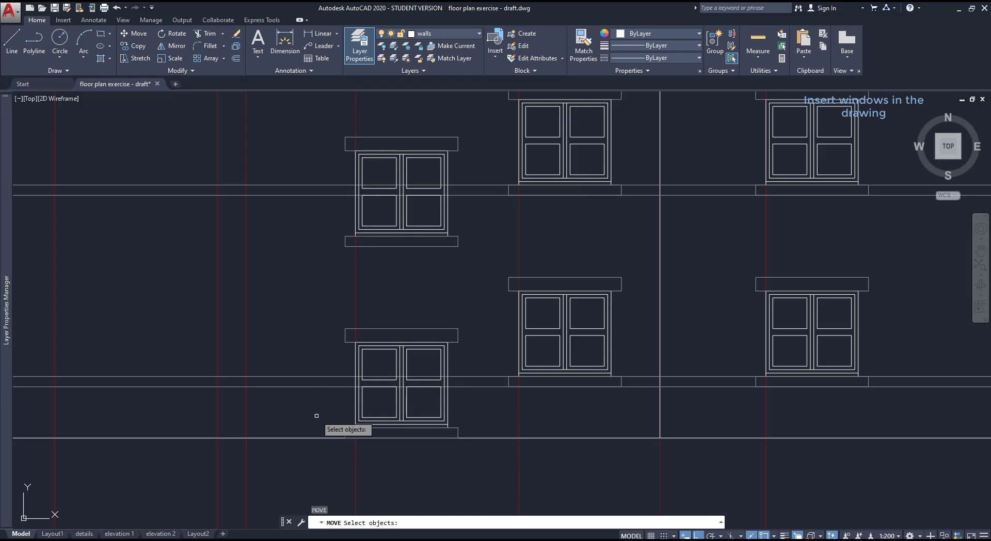
click(355, 408)
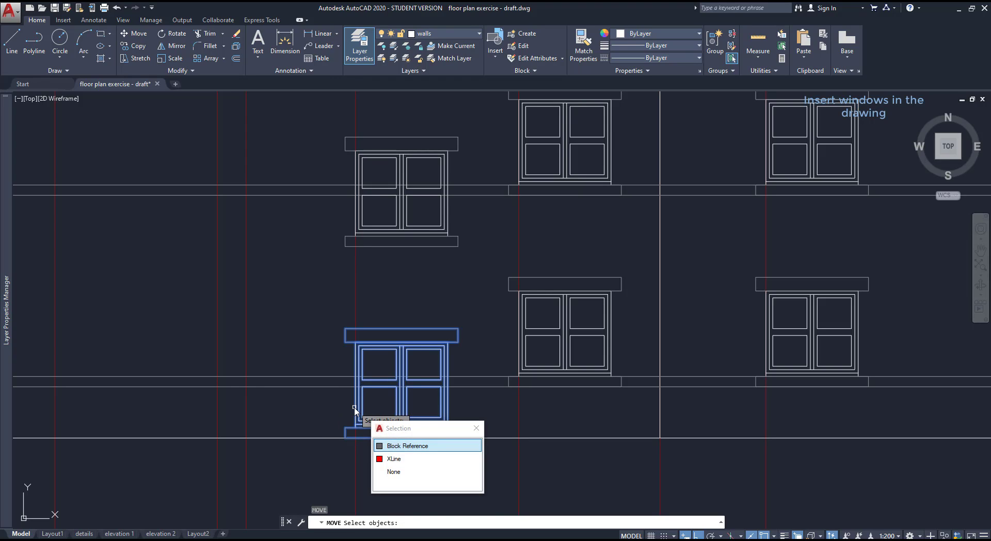
click(442, 447)
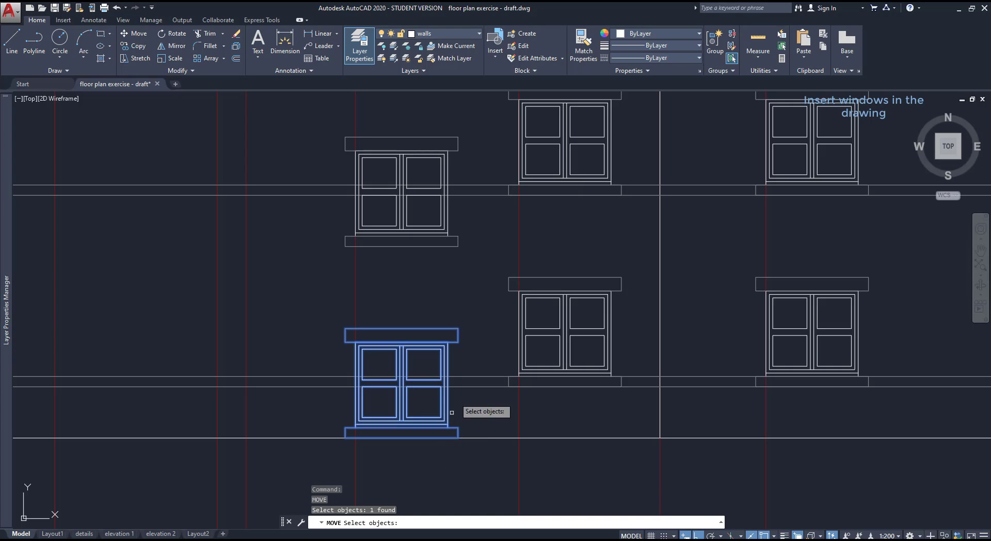
click(452, 246)
key(Return)
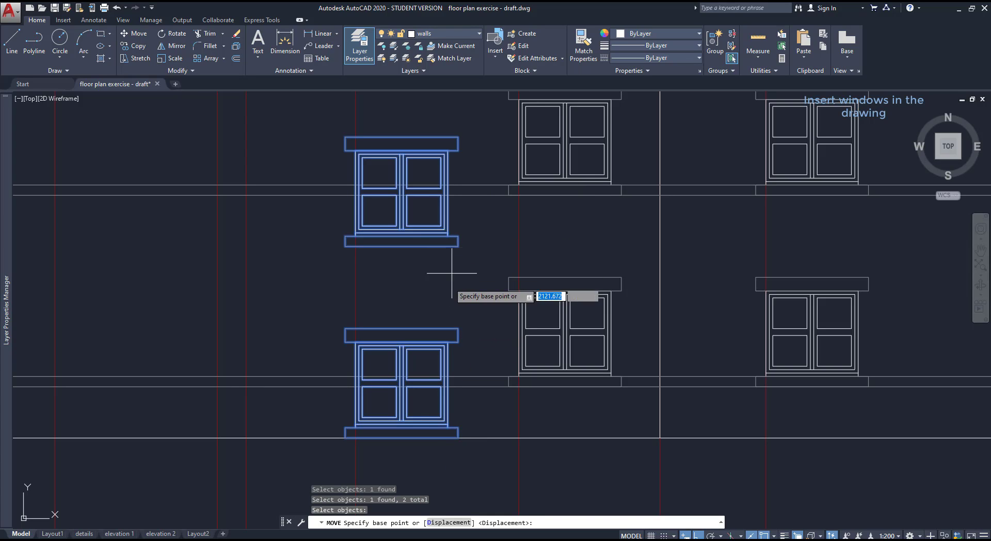
click(355, 438)
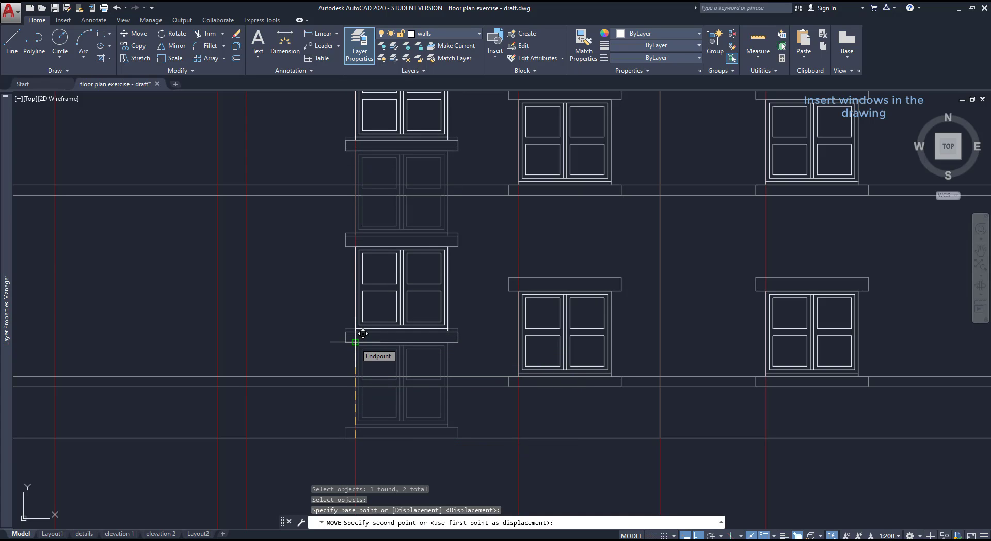
text(2.1)
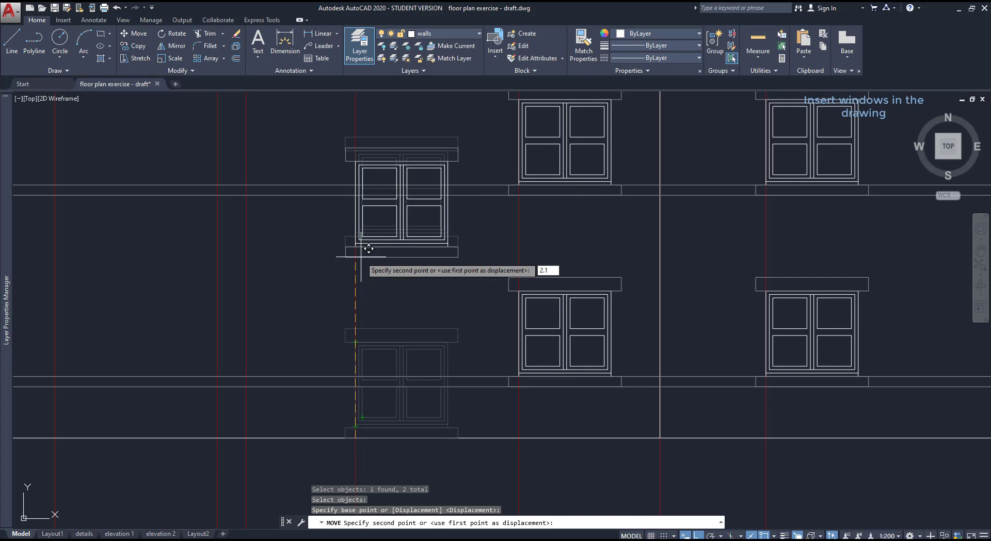
key(Return)
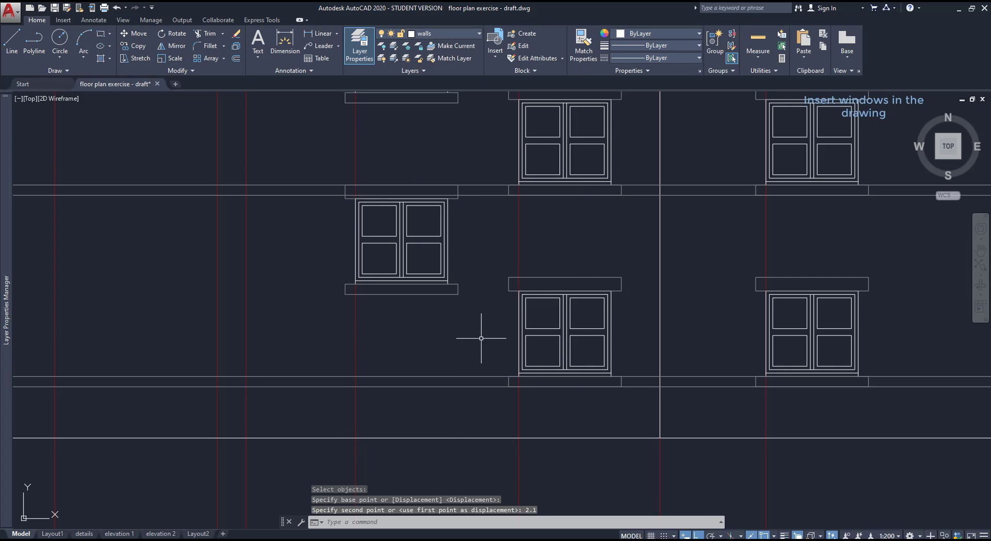
scroll(483, 338, down, 4)
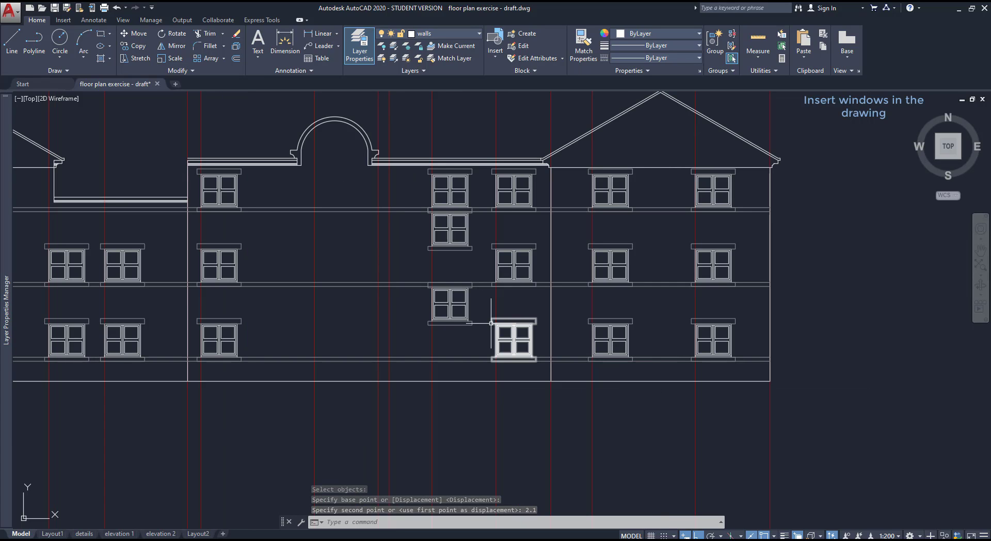
Delete the extra upper window in the centre column
click(470, 197)
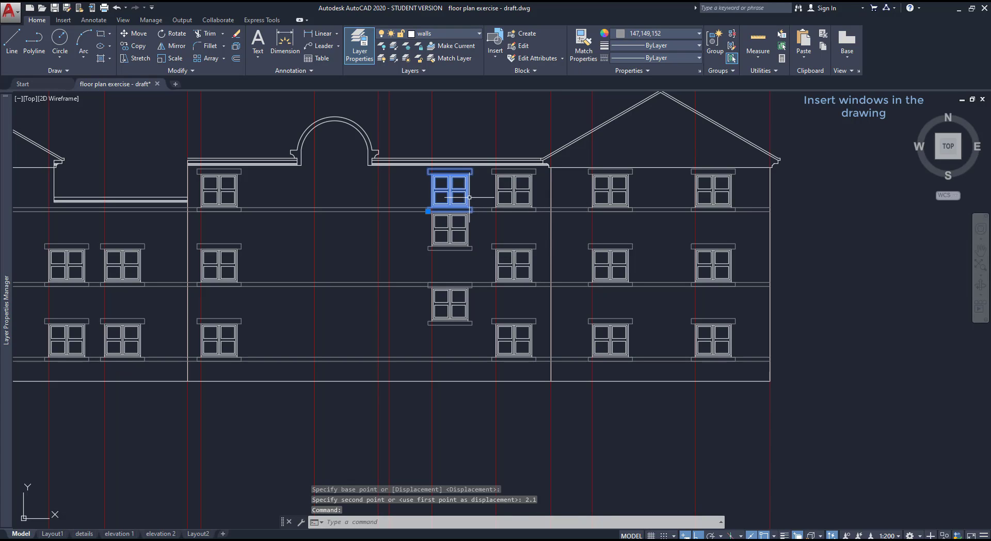
key(Delete)
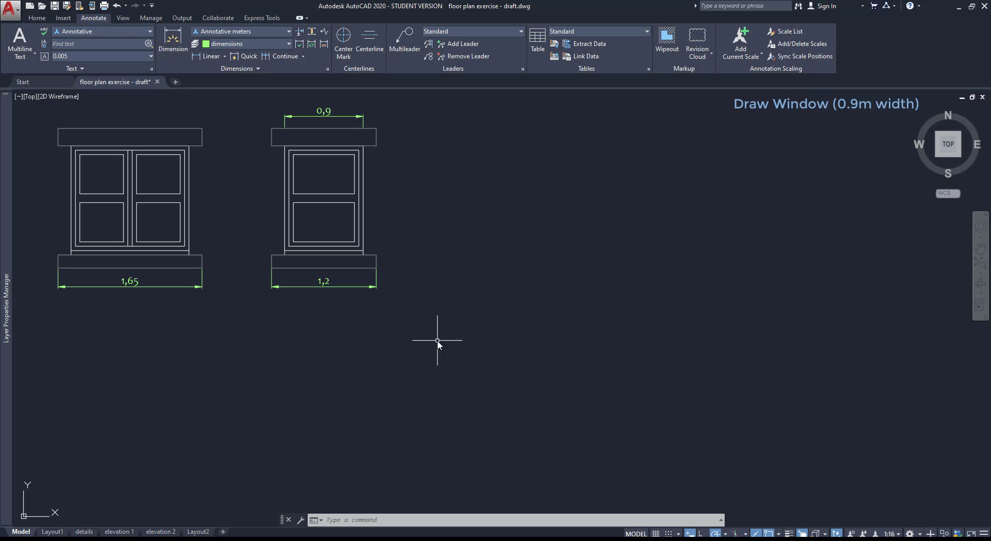
Copy the 1.65 m double window from its sill corner to a spot below and right
click(38, 18)
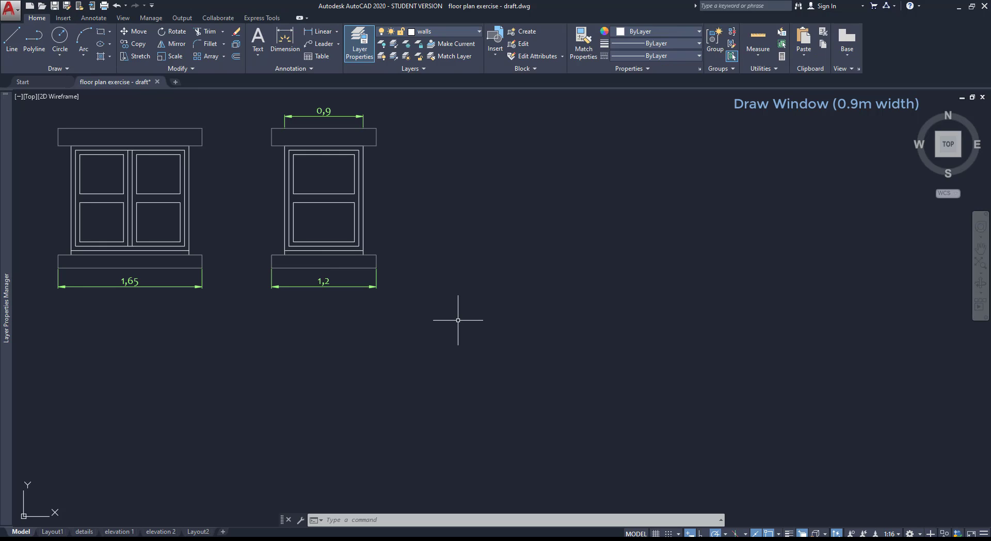
text(CO)
key(Return)
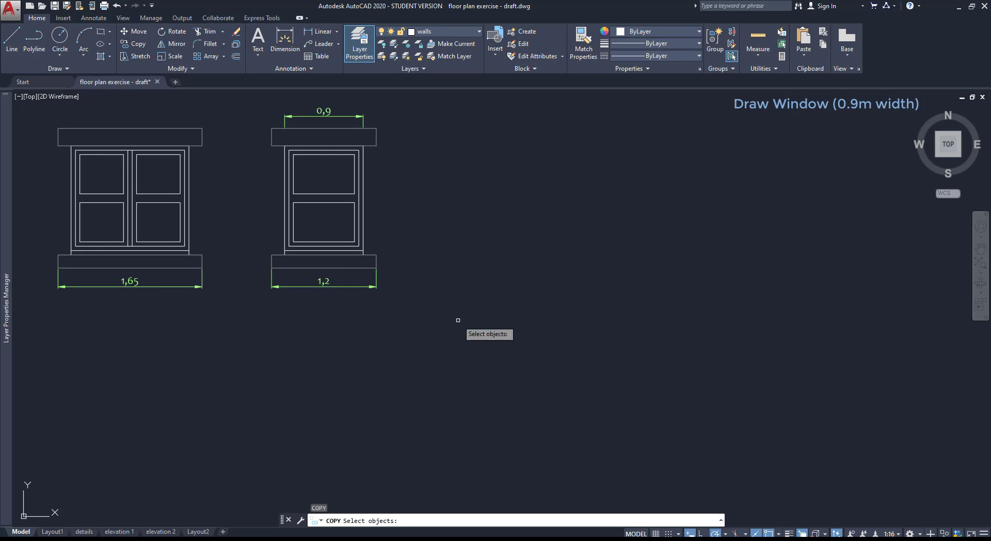
click(184, 241)
key(Return)
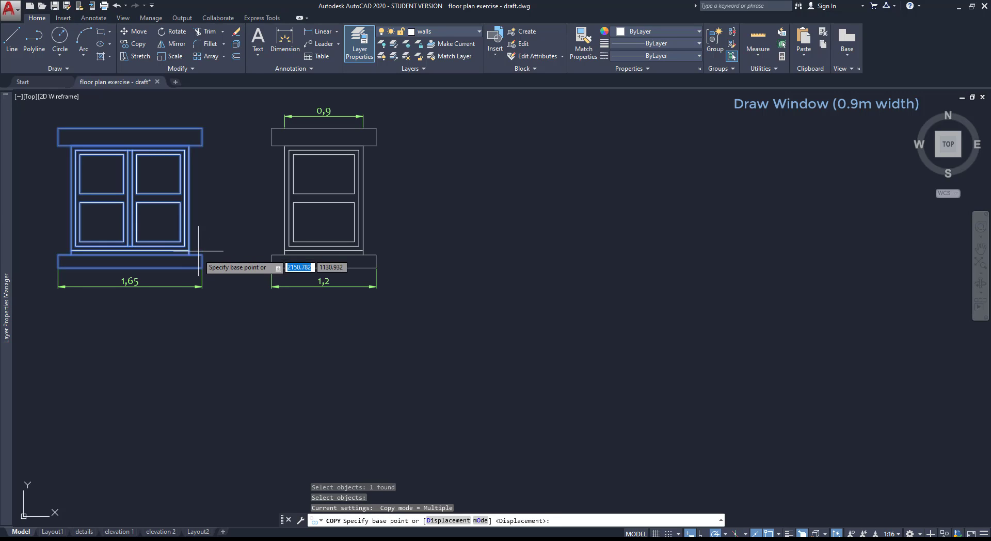
click(202, 267)
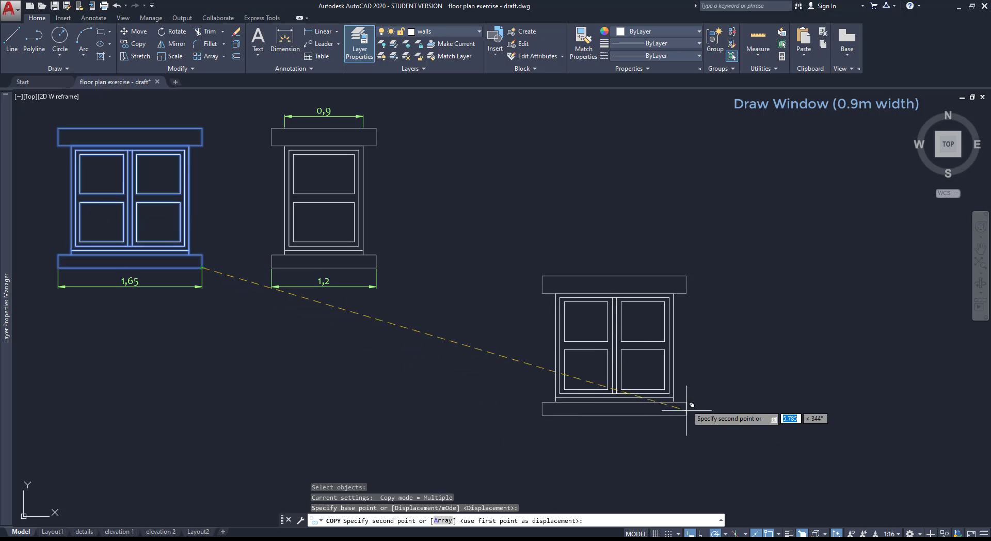
click(663, 413)
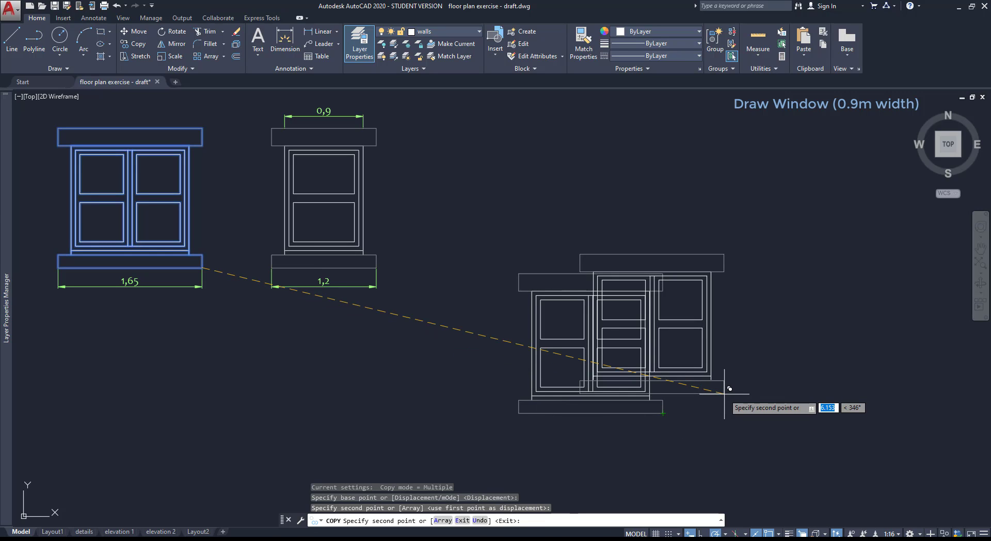
key(Escape)
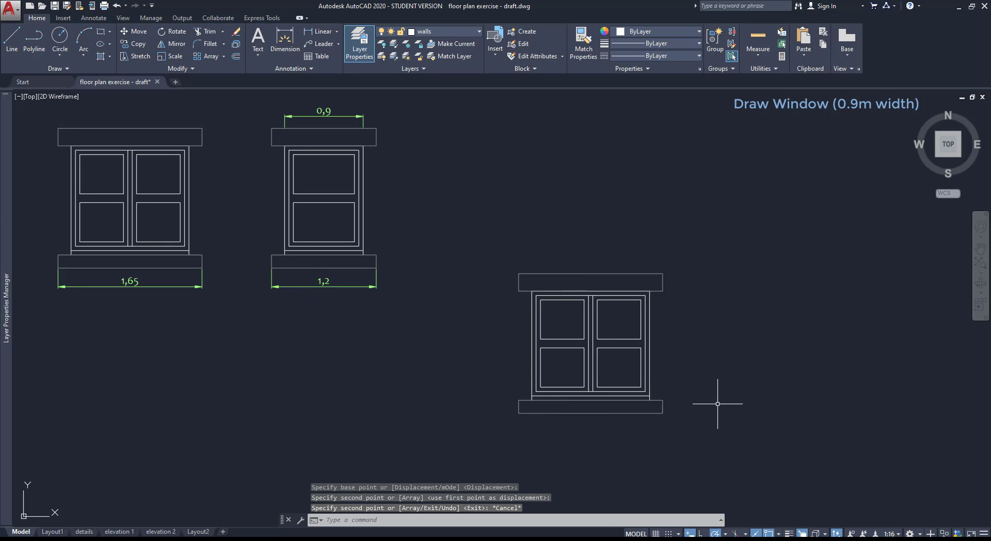
Explode the copied window into separate lines
text(X)
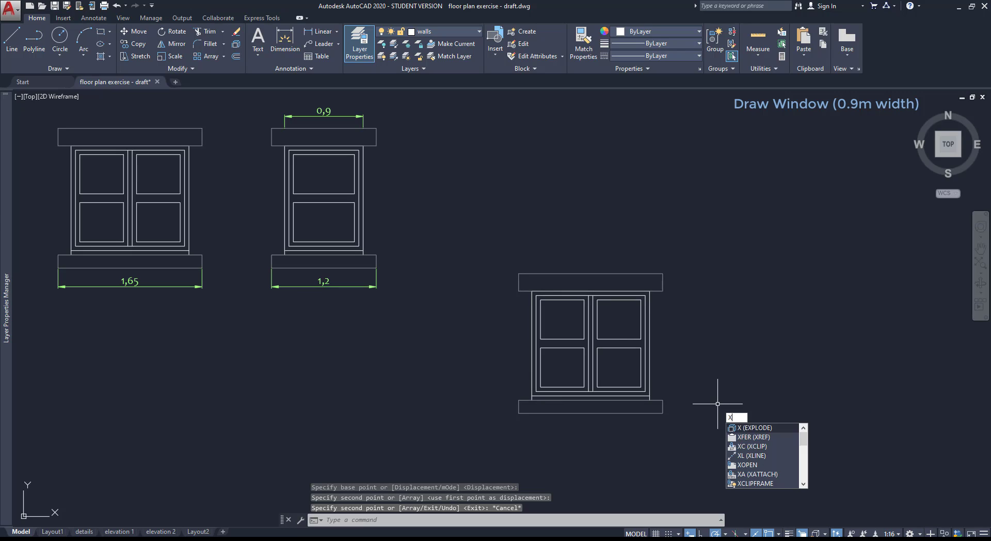
key(Return)
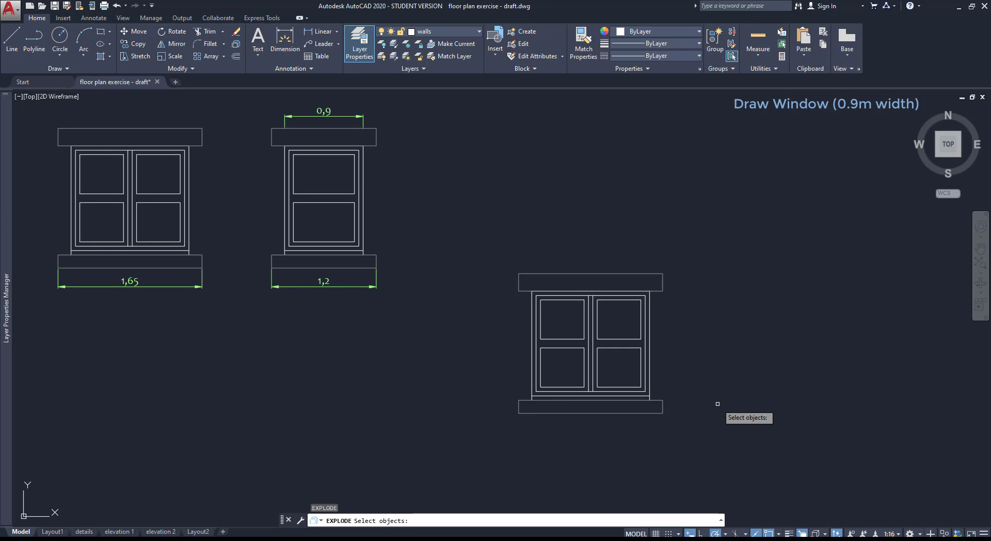
click(656, 407)
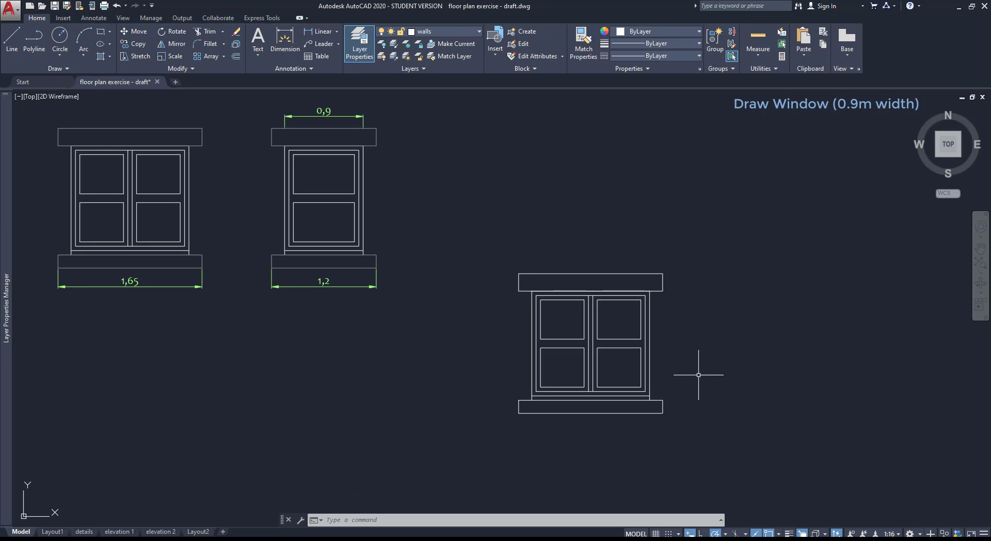
Stretch the copy's right half 0.45 to the left from the sill corner
text(s)
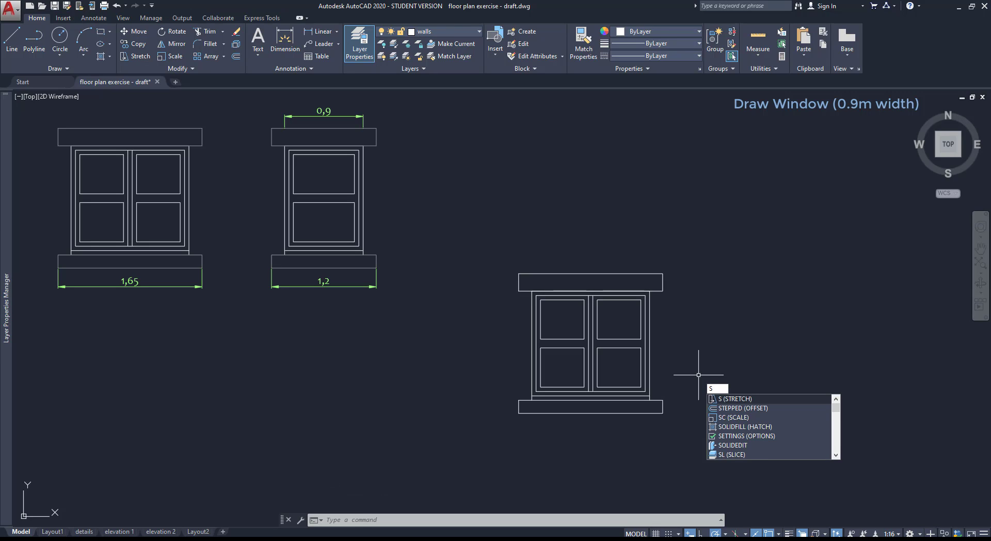
key(Return)
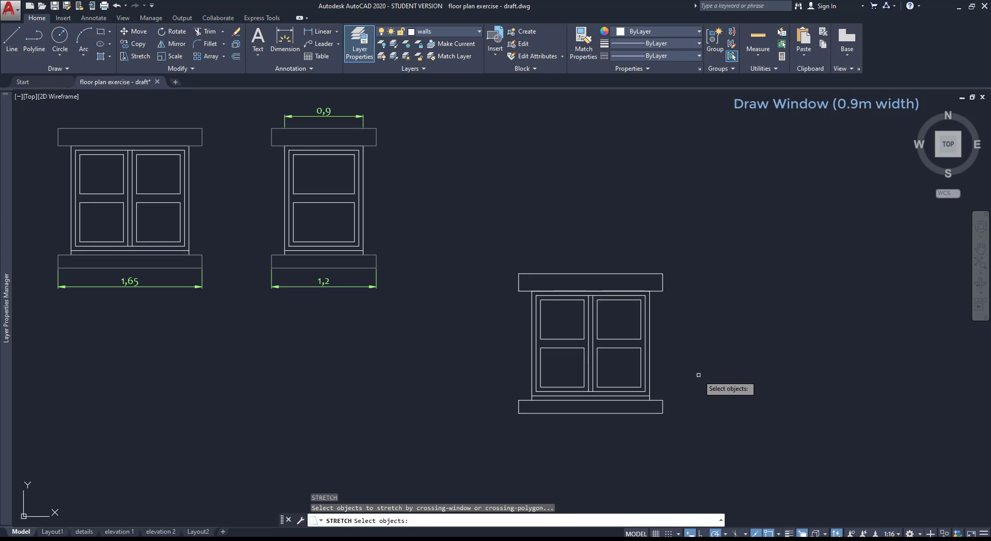
click(713, 435)
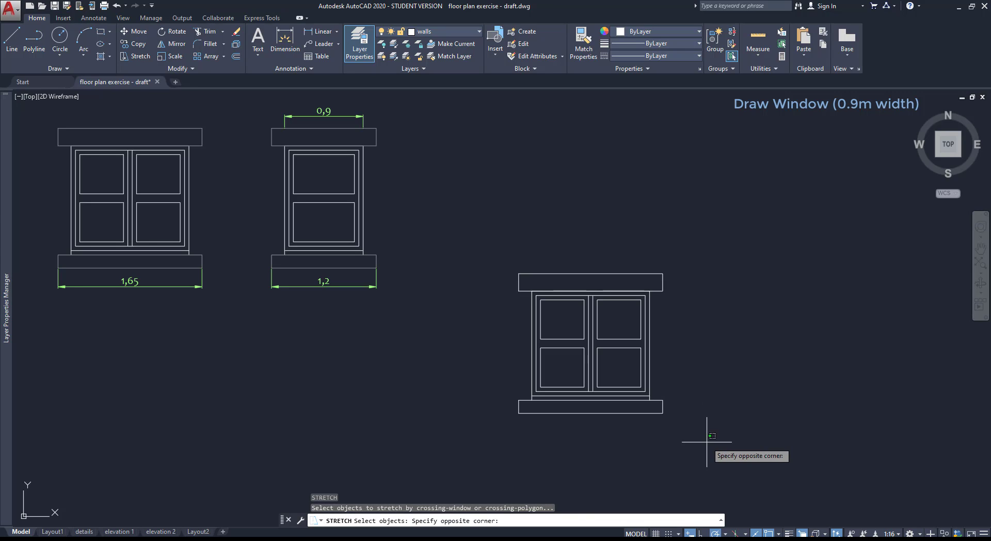
click(610, 257)
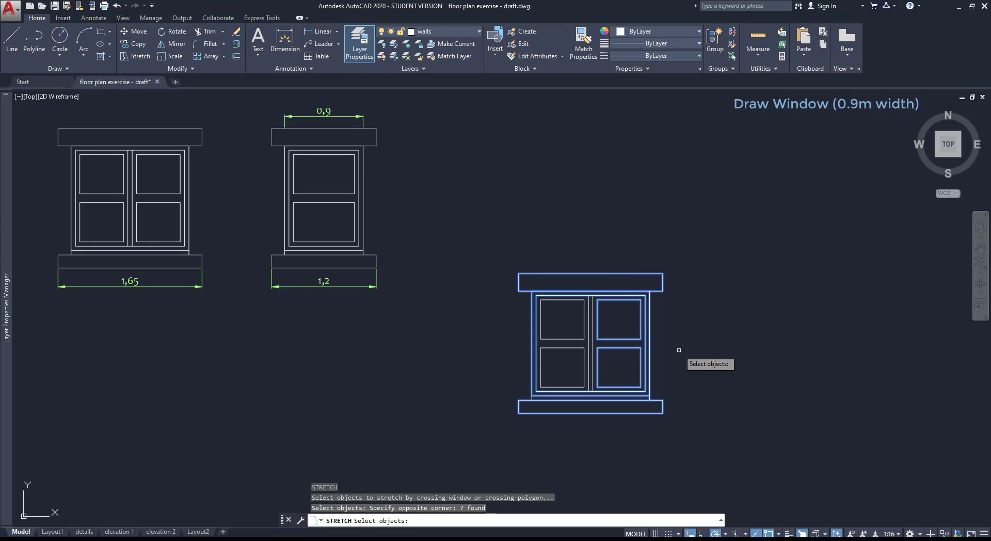
key(Return)
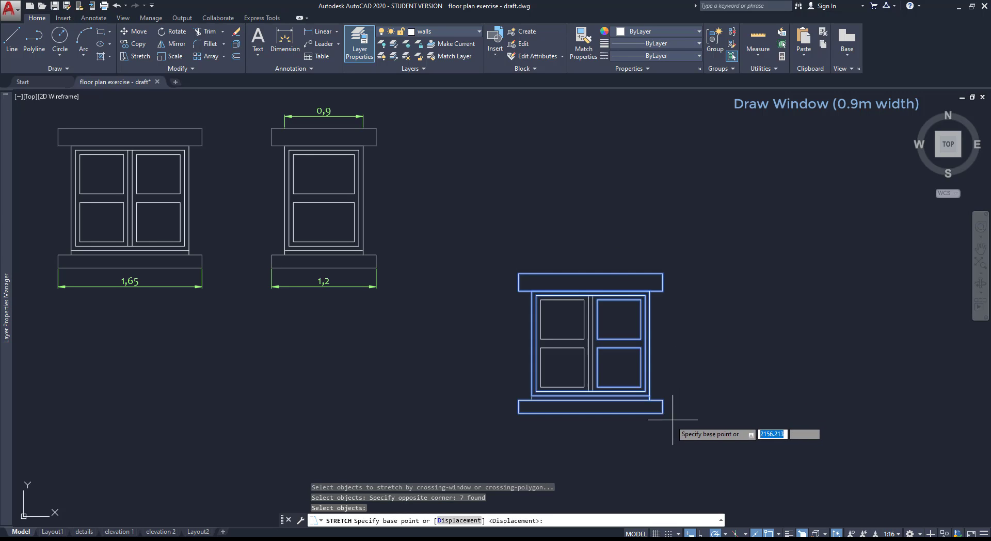
click(661, 413)
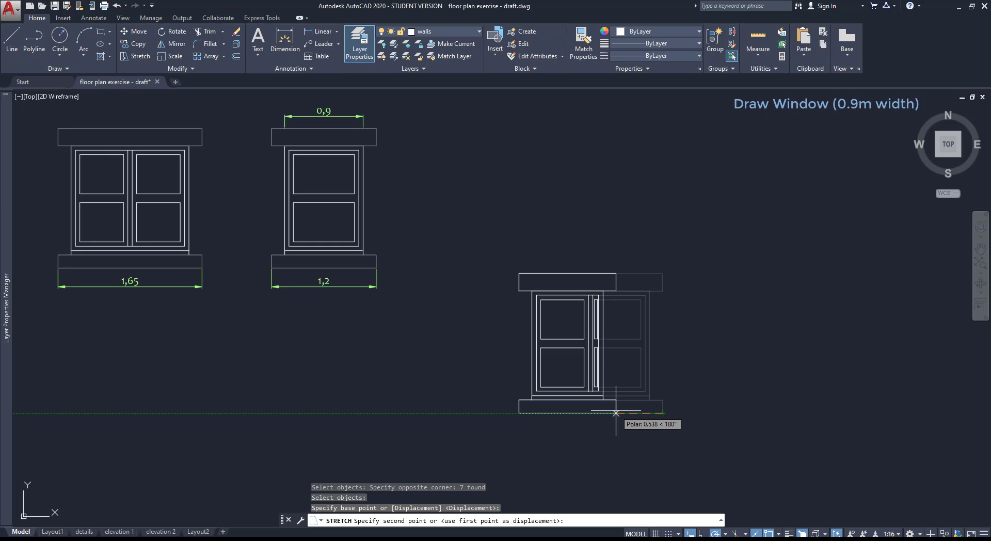
text(0.)
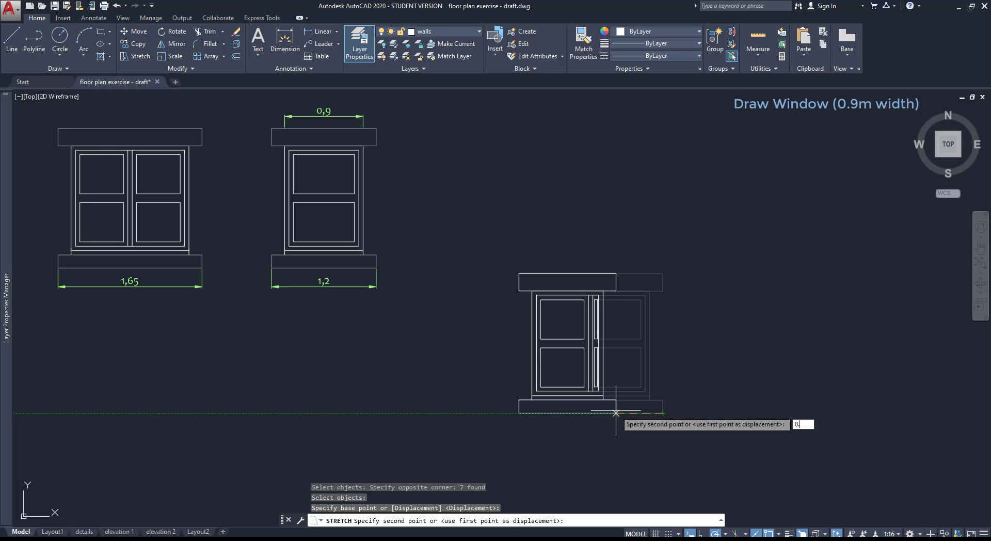
text(45)
key(Return)
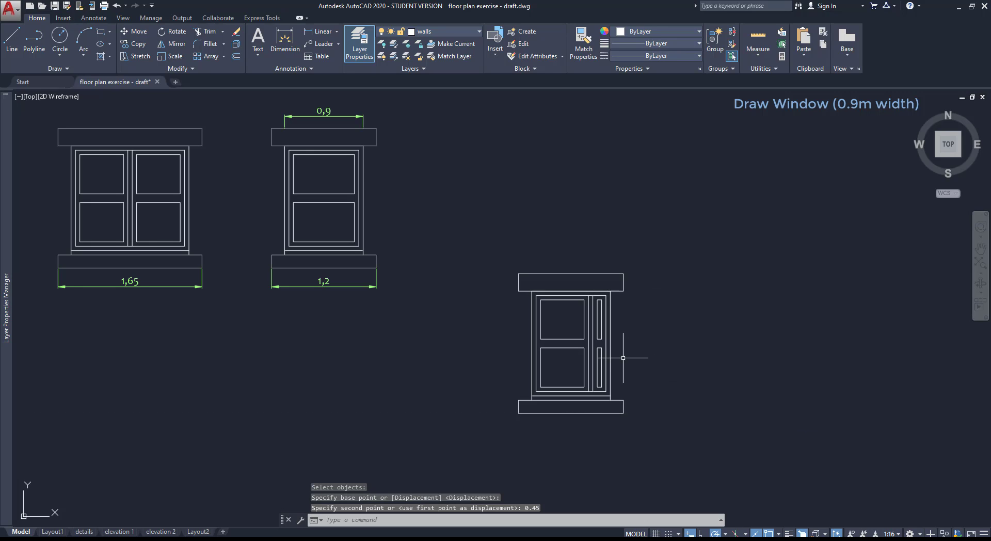
Delete the four leftover right-hand lines and pane rectangles from the narrowed window
scroll(628, 358, up, 5)
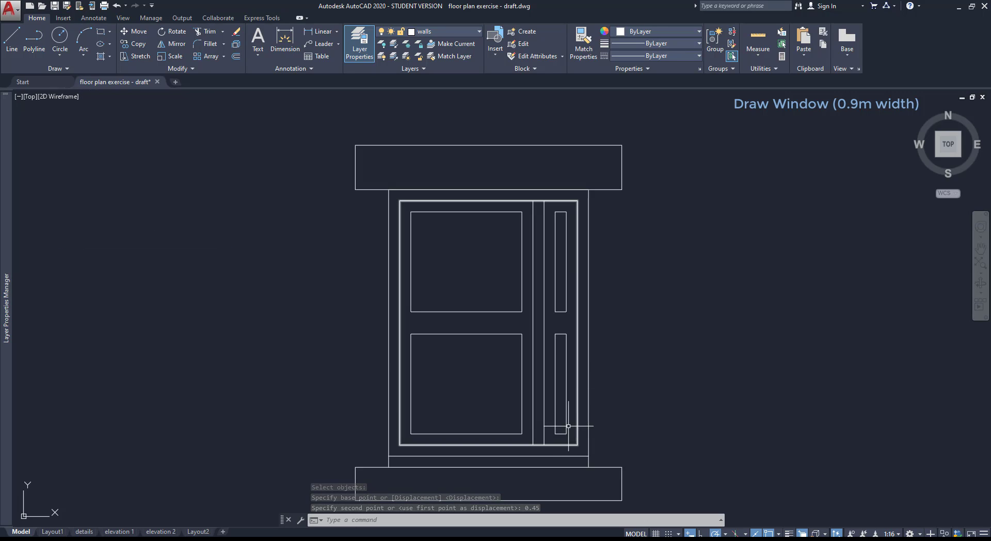
click(572, 441)
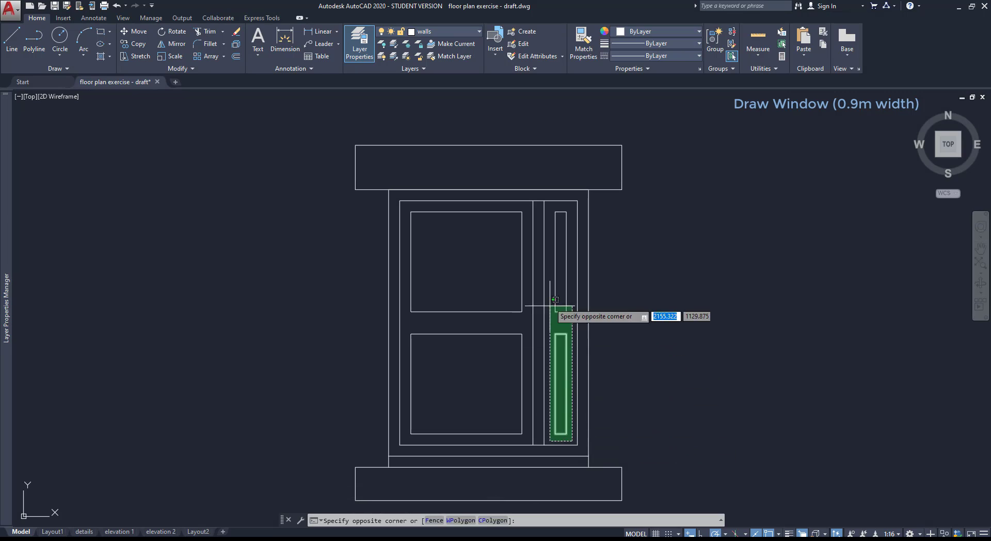
click(531, 212)
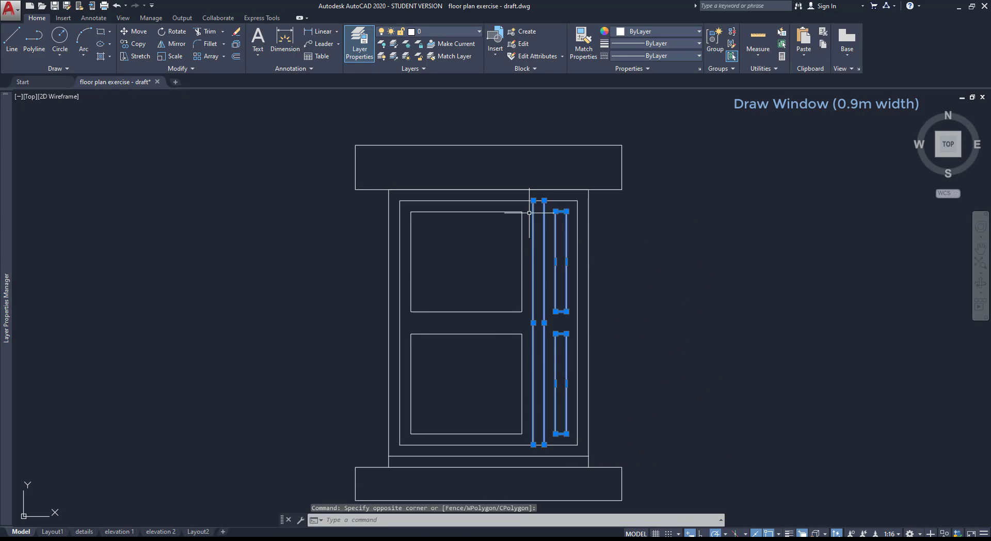
key(Delete)
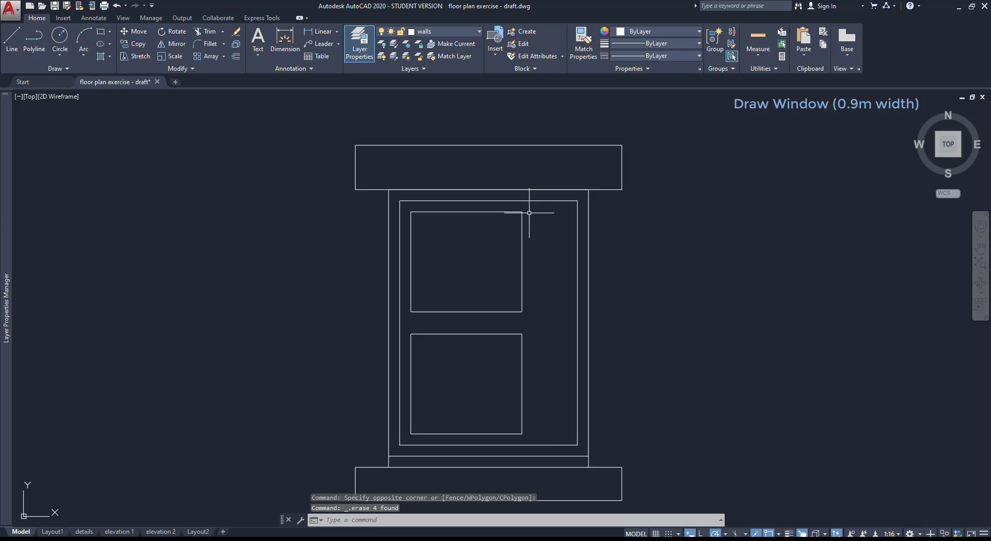
Draw a vertical frame line 0.05 inside the inner right edge, down to the bottom frame
text(L)
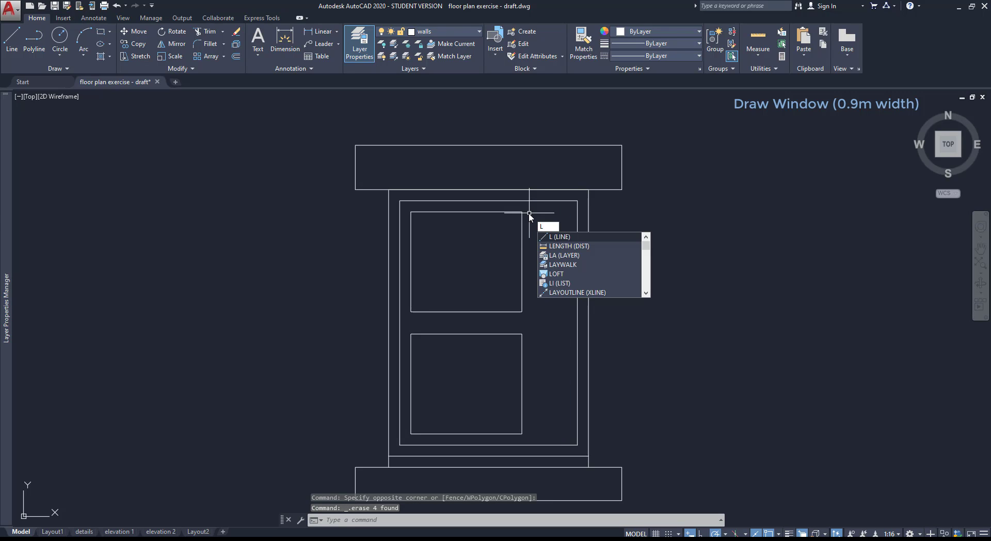
key(Return)
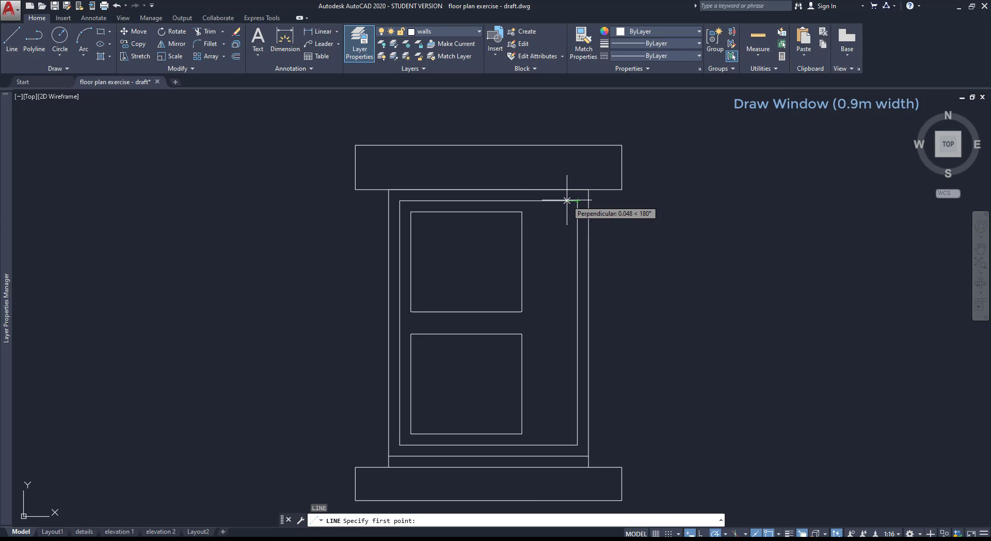
text(0.05)
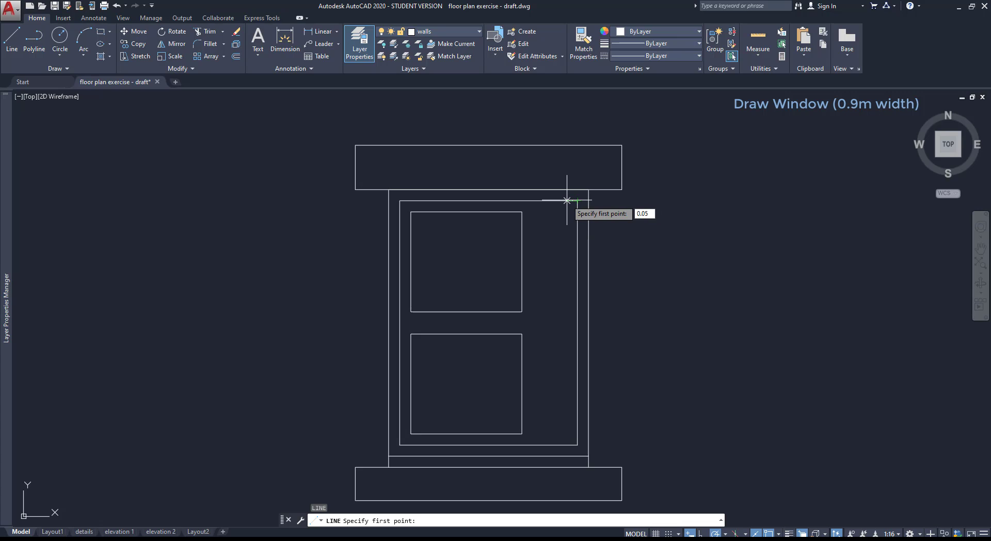
key(Return)
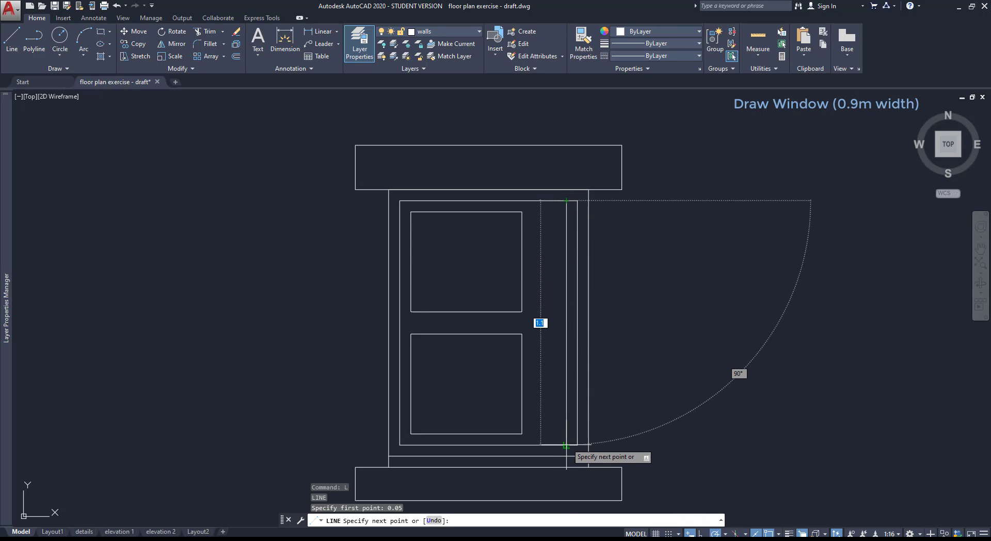
click(566, 445)
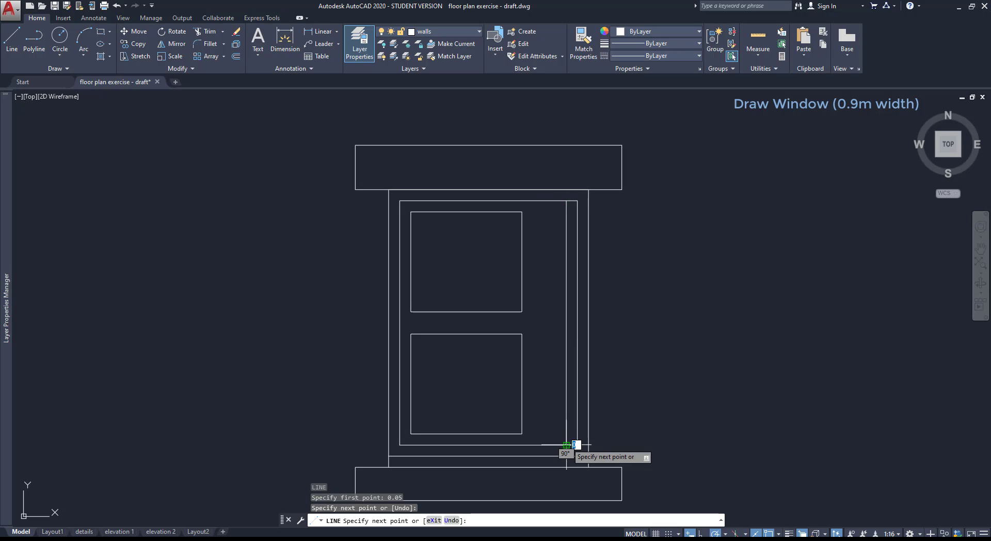
key(Escape)
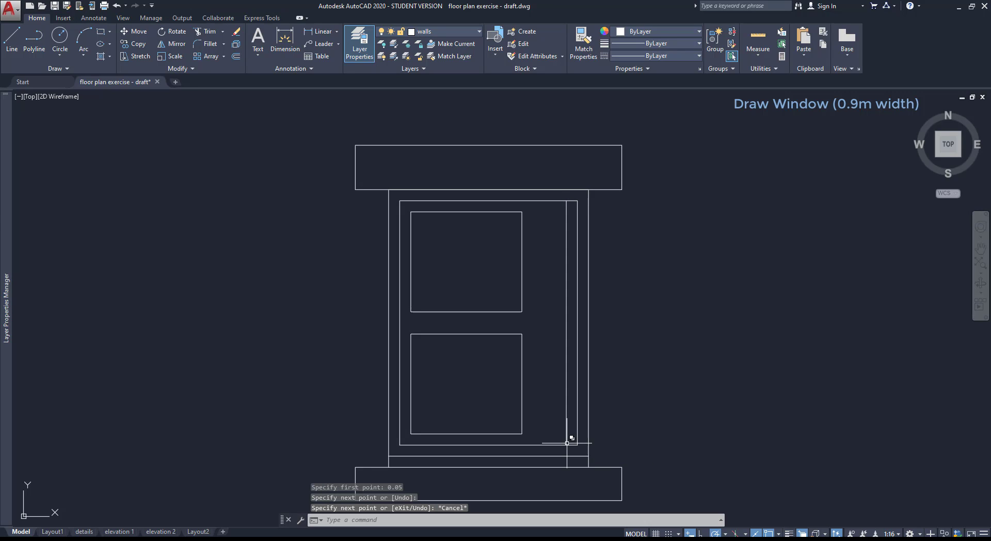
With Ortho on, stretch the lower and upper panes' right edges to the inner frame line
click(522, 413)
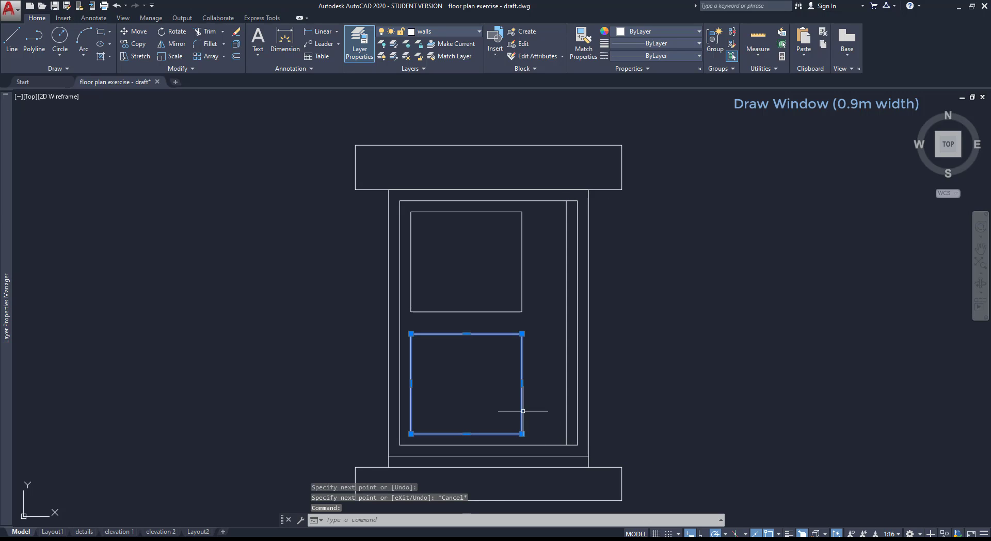
click(522, 384)
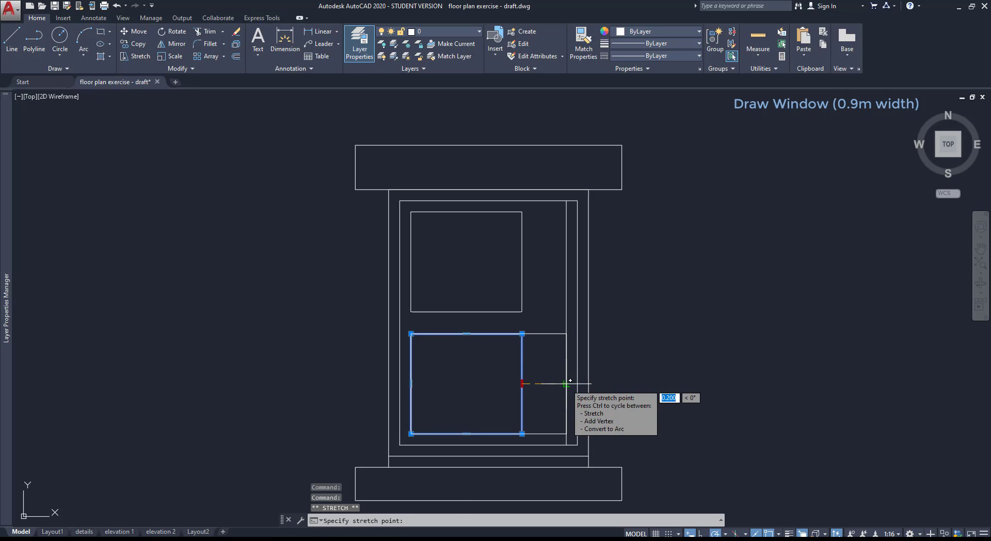
click(566, 384)
mouse_move(567, 384)
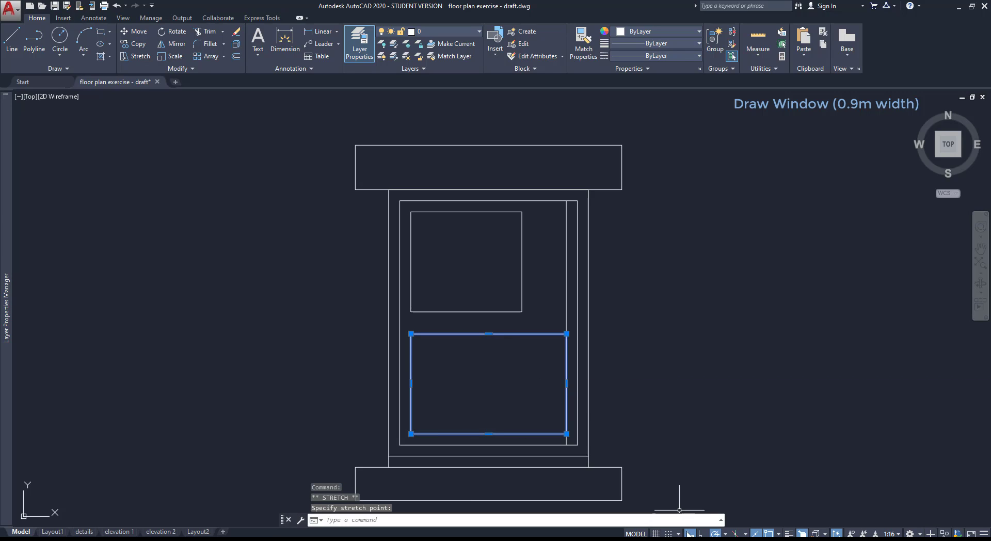
key(F8)
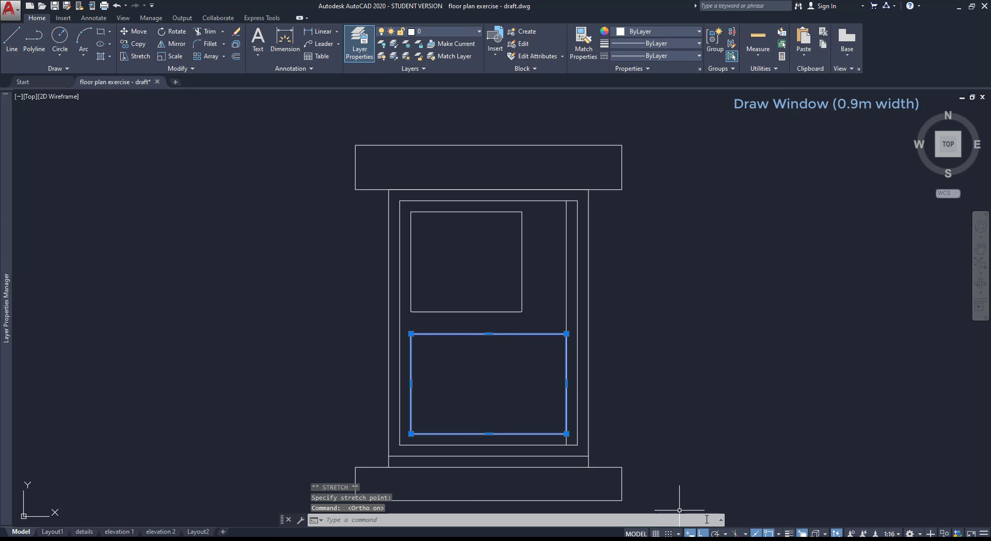
click(523, 277)
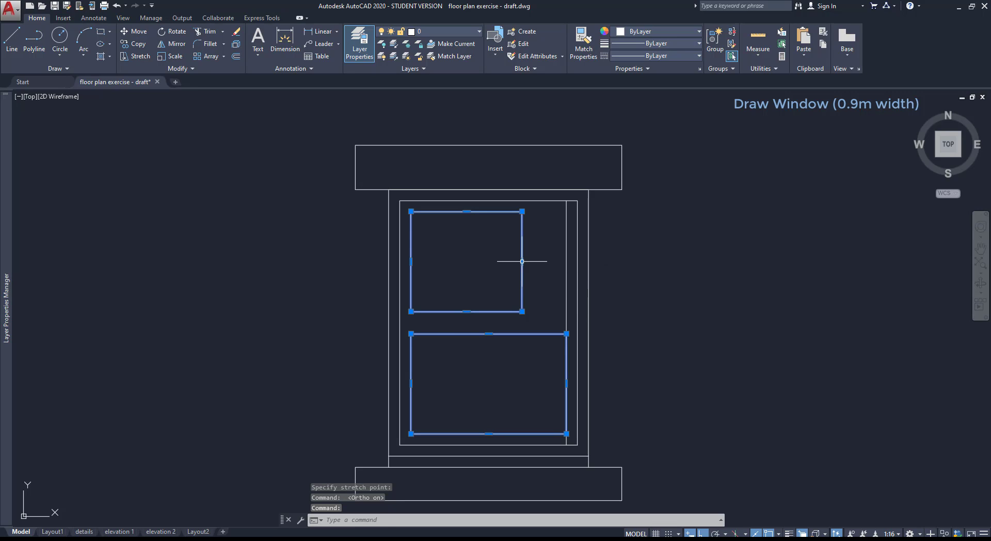
click(523, 261)
click(568, 260)
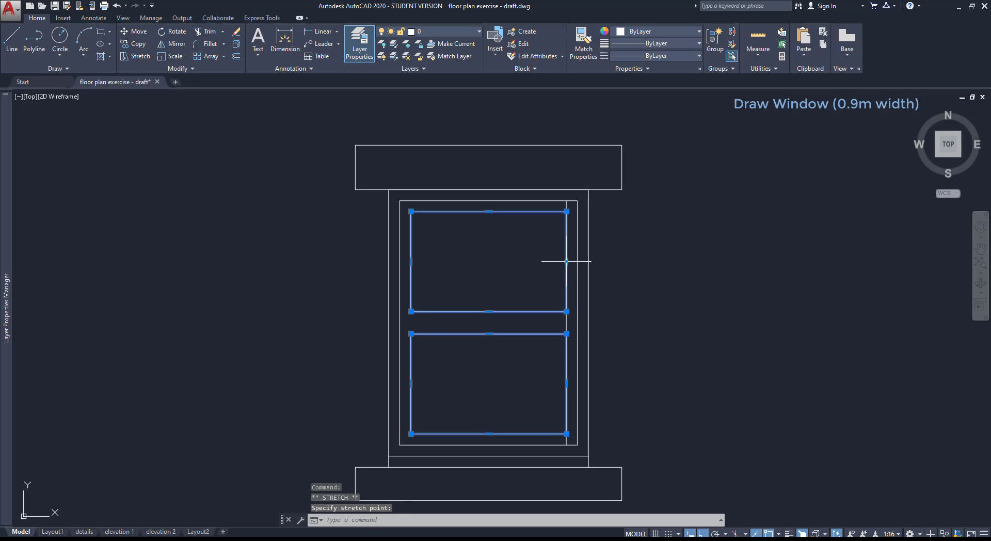
right_click(574, 280)
key(Escape)
Erase the leftover vertical helper line inside the frame
click(567, 326)
key(Escape)
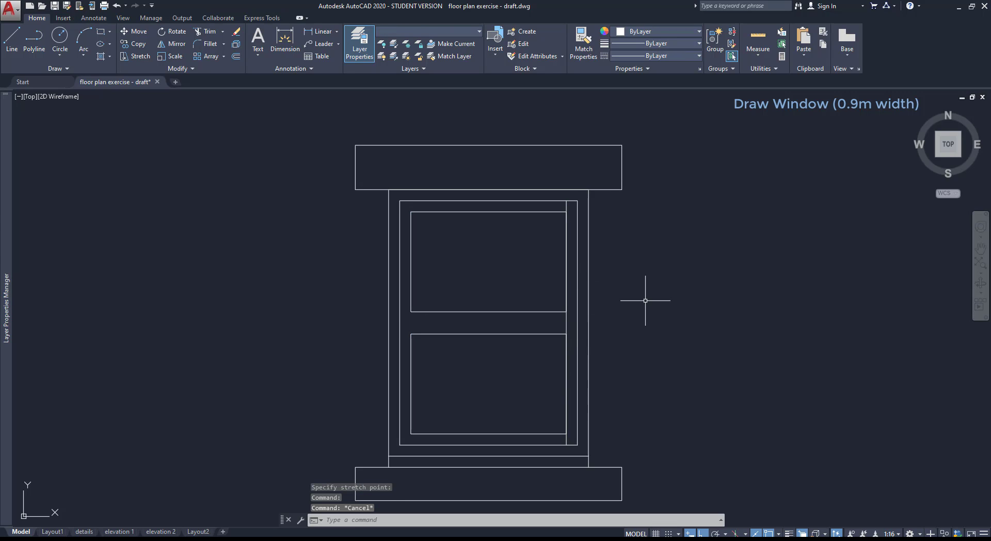
click(566, 322)
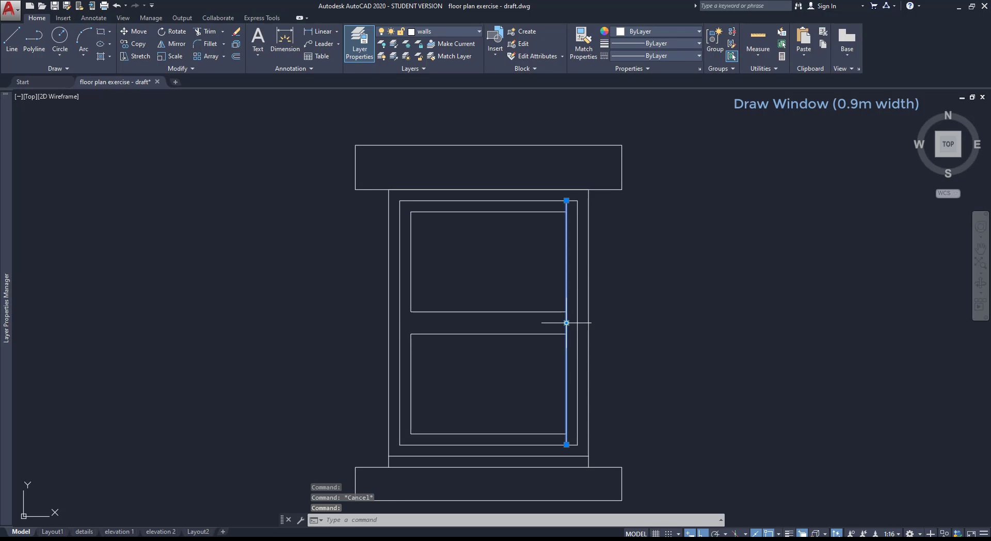
key(Delete)
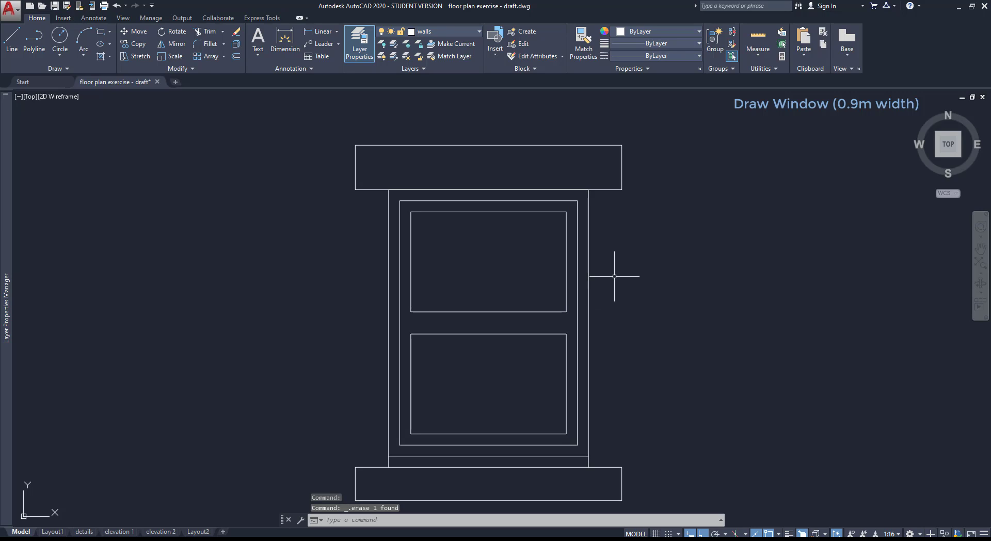
scroll(620, 277, down, 3)
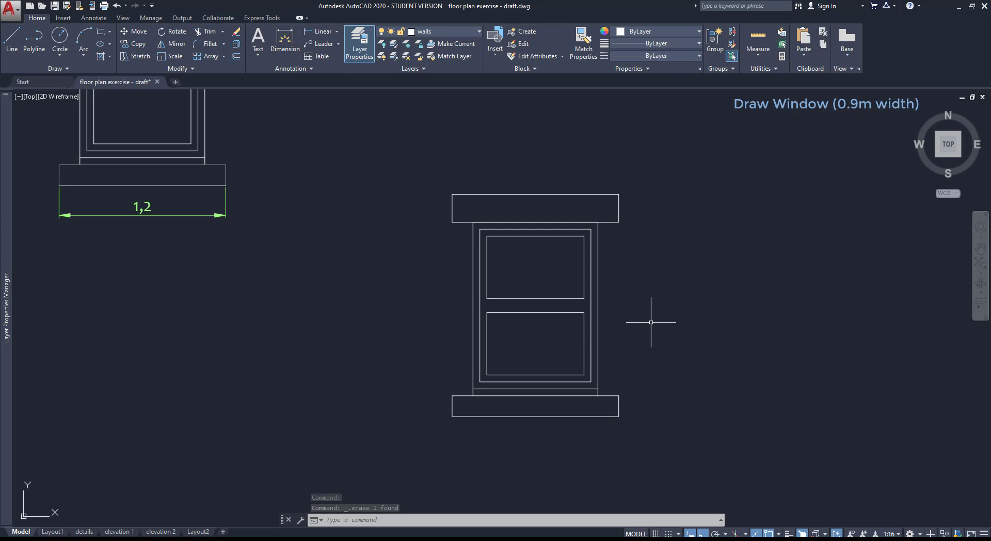
scroll(654, 325, up, 3)
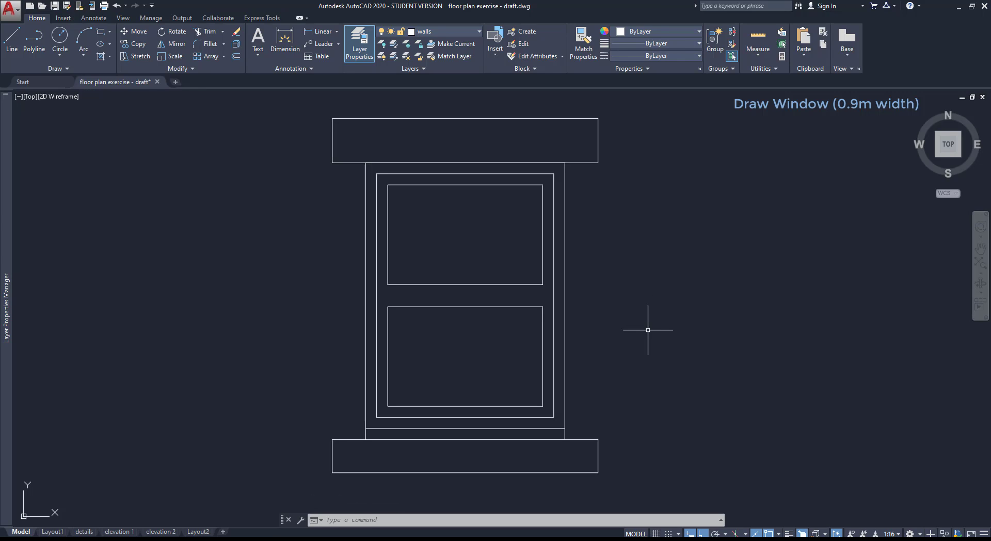
click(601, 147)
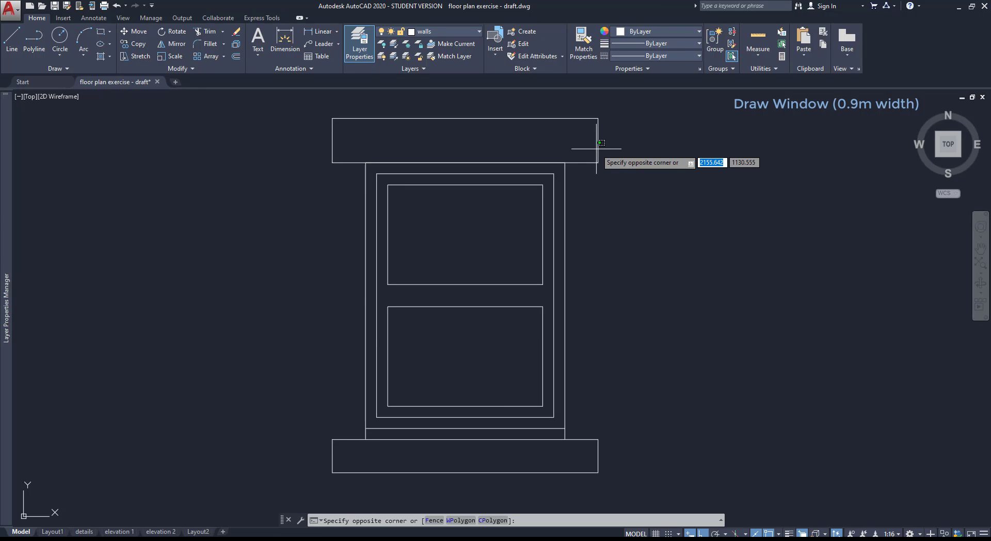
click(593, 152)
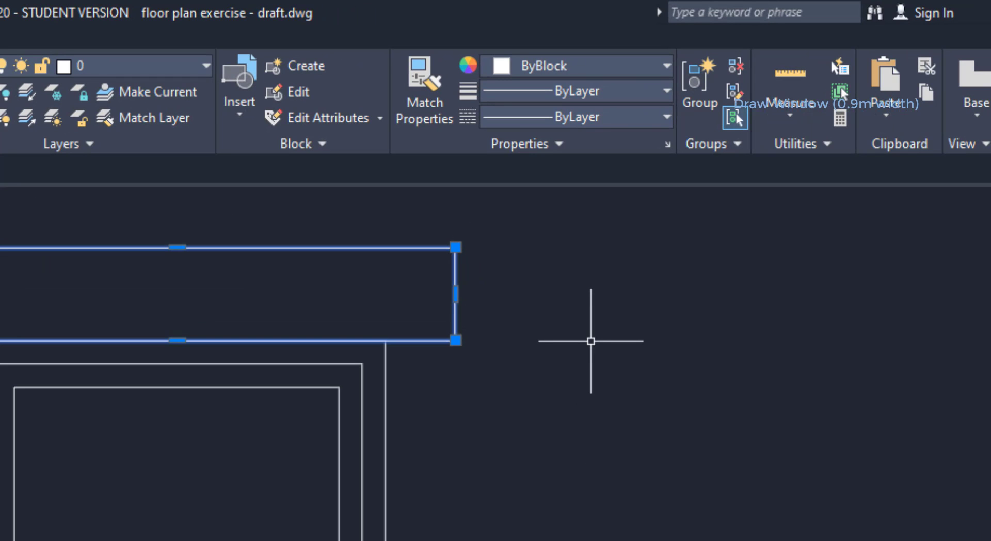
key(Escape)
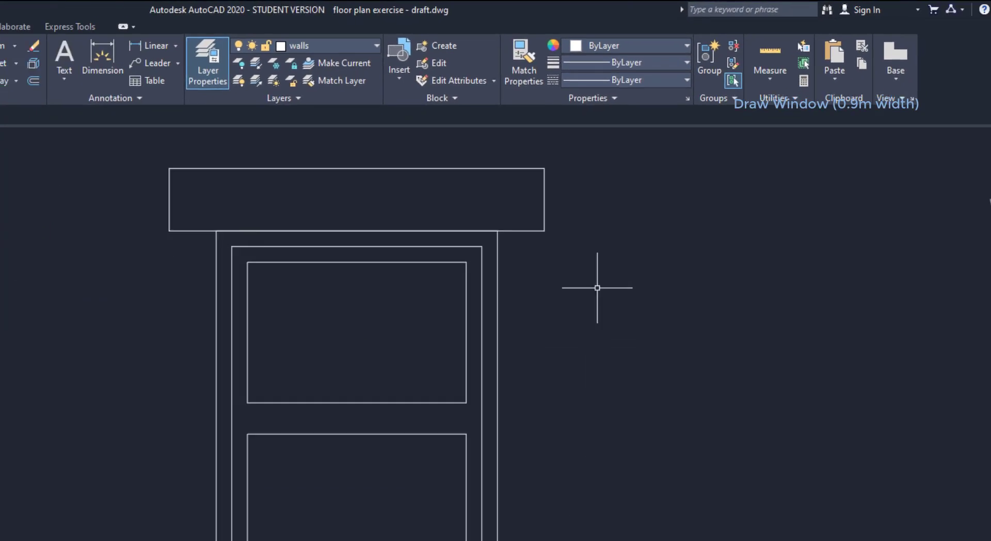
click(638, 376)
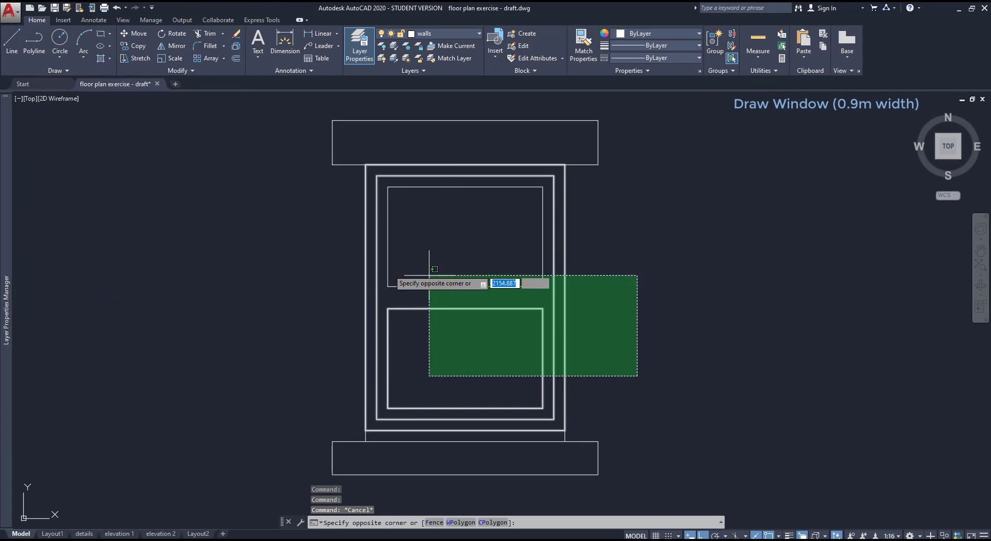
click(308, 266)
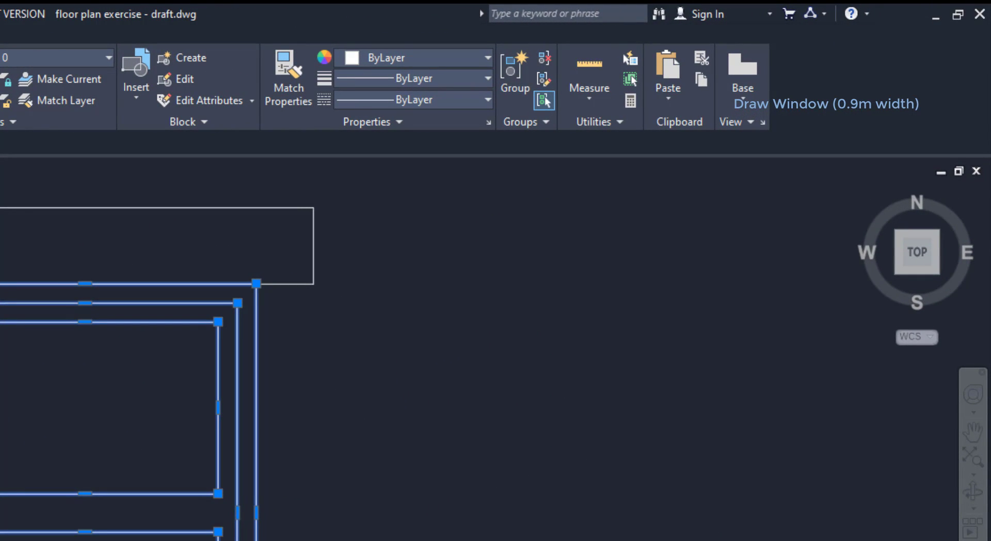
key(Escape)
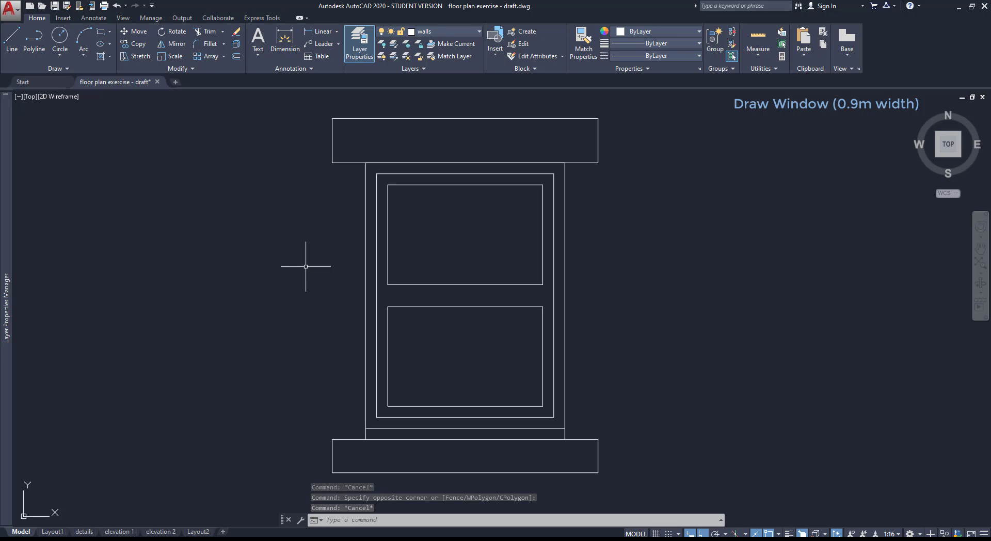
Start a block named 'window elevation small' and crossing-select all eight window parts
text(B)
key(Return)
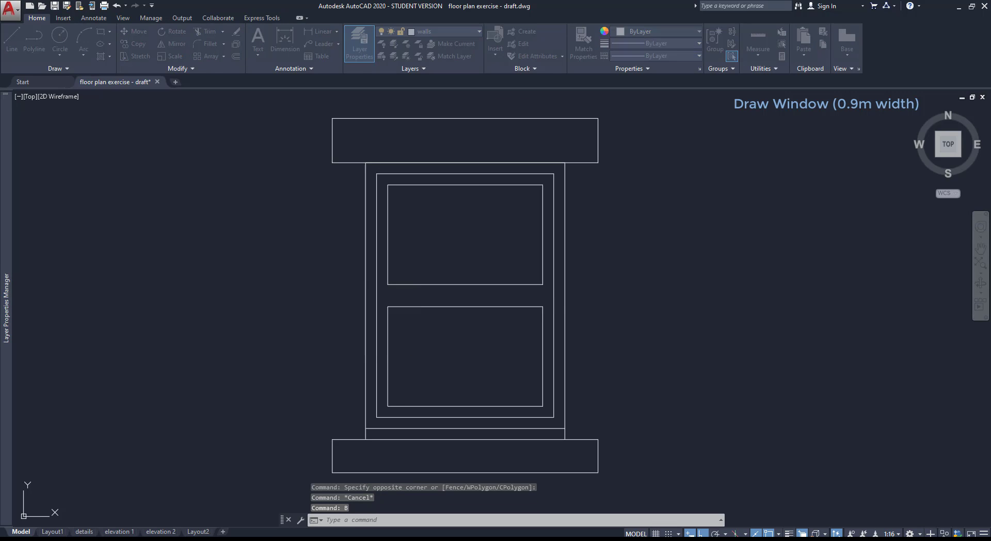
text(window elevation small)
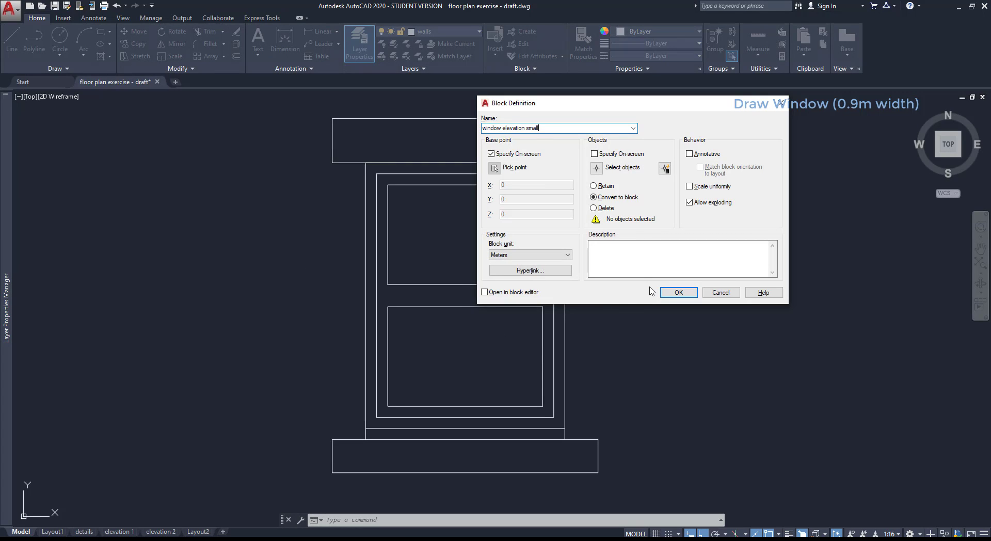
click(608, 171)
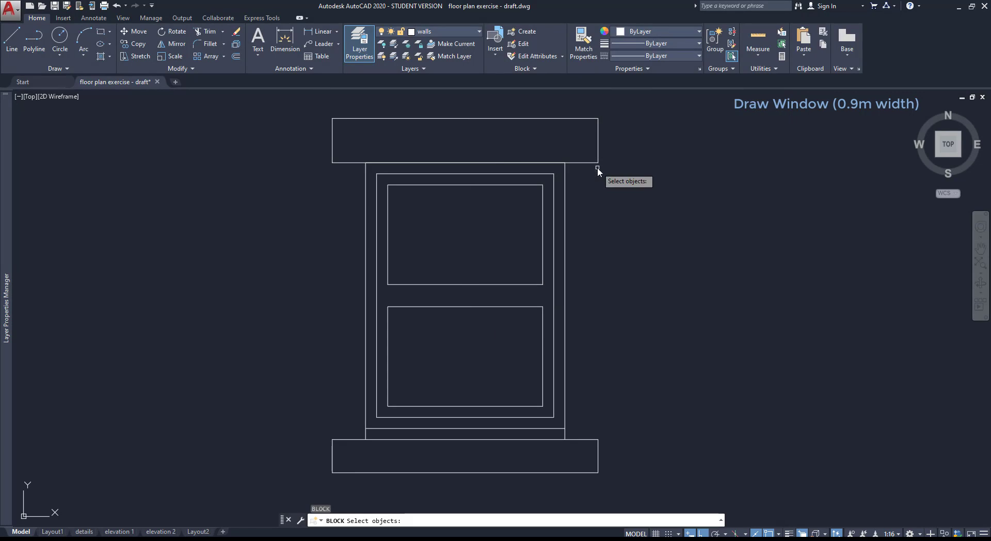
click(635, 499)
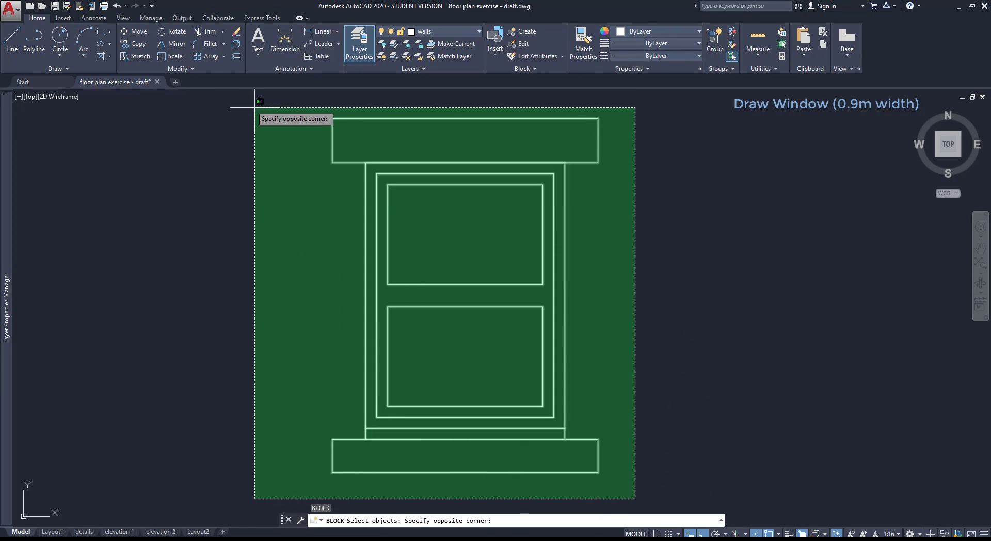
click(255, 104)
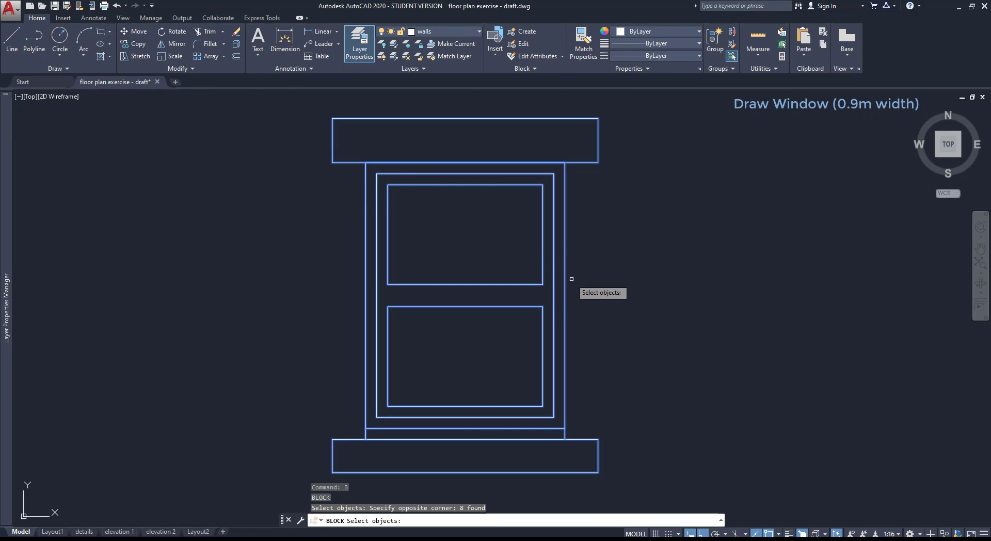
Confirm the block with its base point at the sill's bottom-left corner, then select it
key(Return)
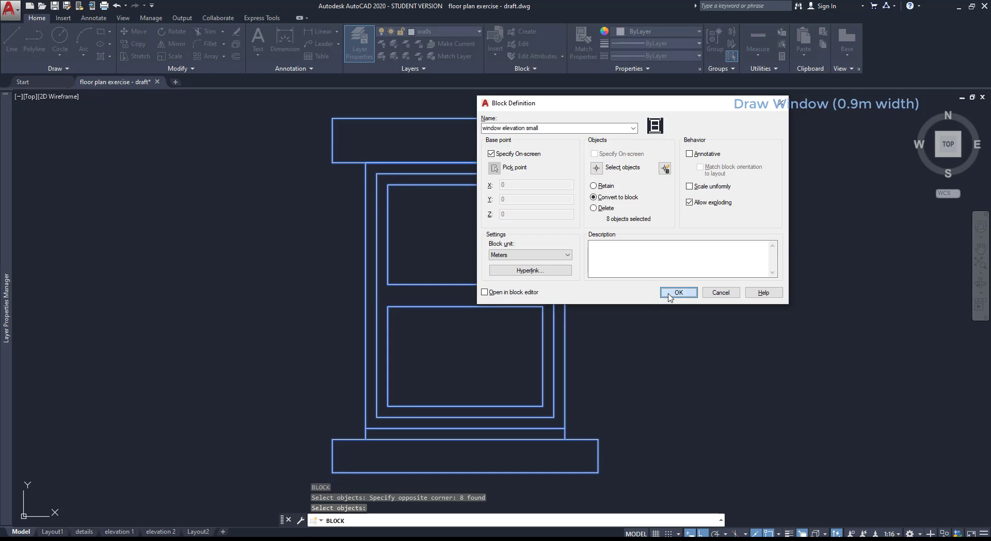
click(668, 293)
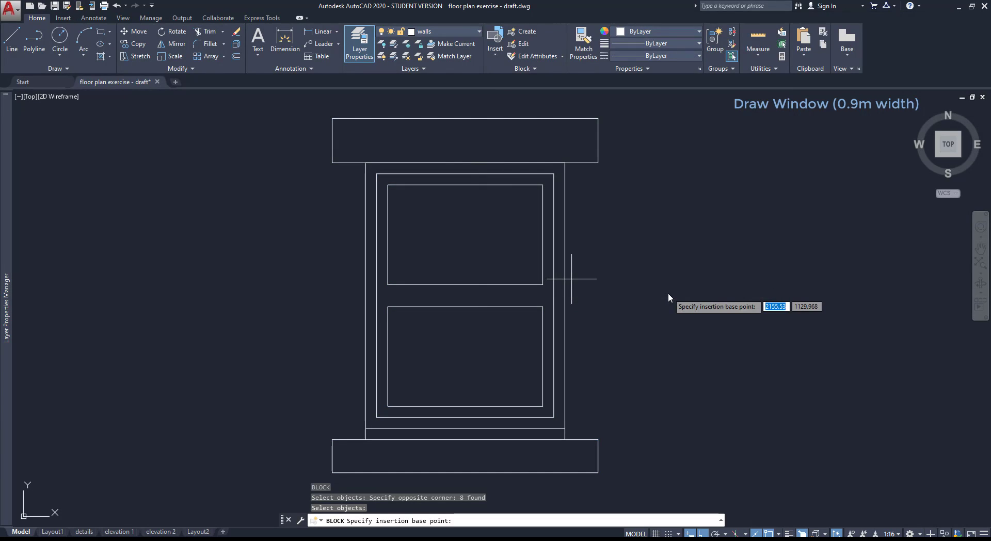
click(335, 473)
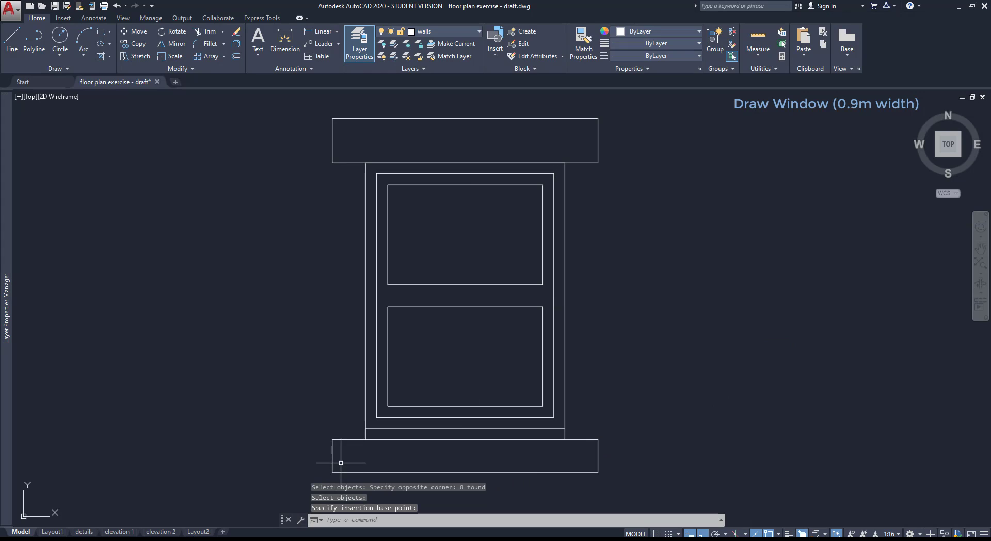
click(333, 457)
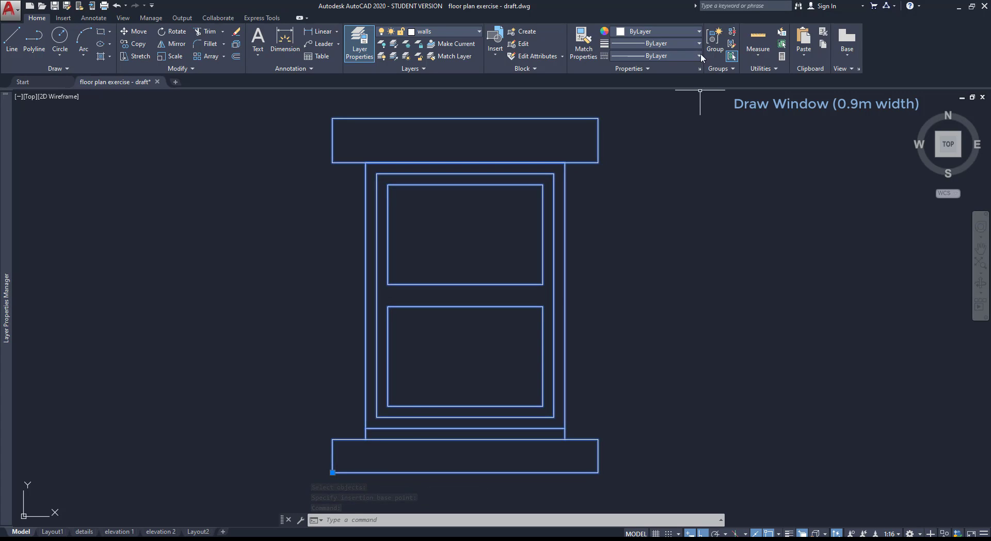
Set the small window block's colour to grey 147,149,152 and zoom out
click(689, 32)
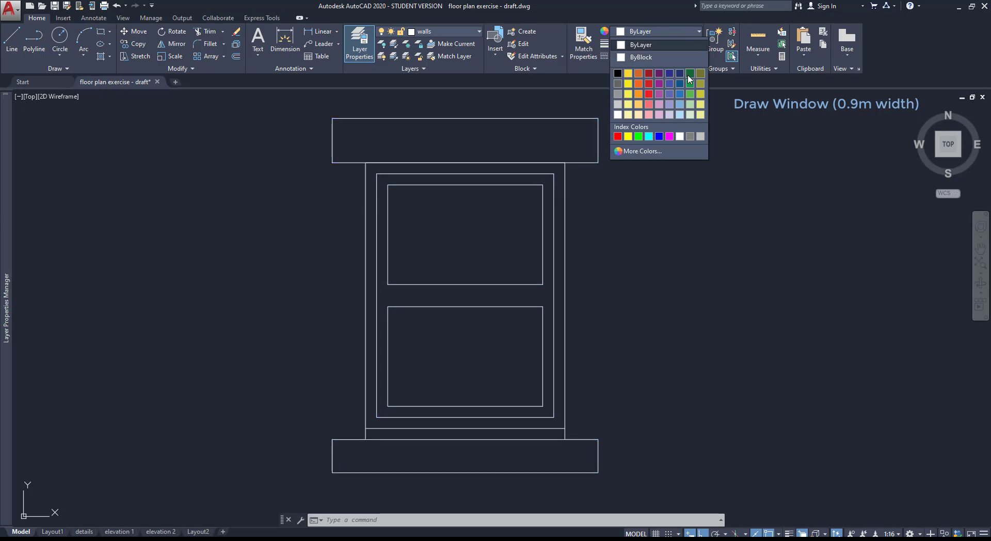
click(620, 95)
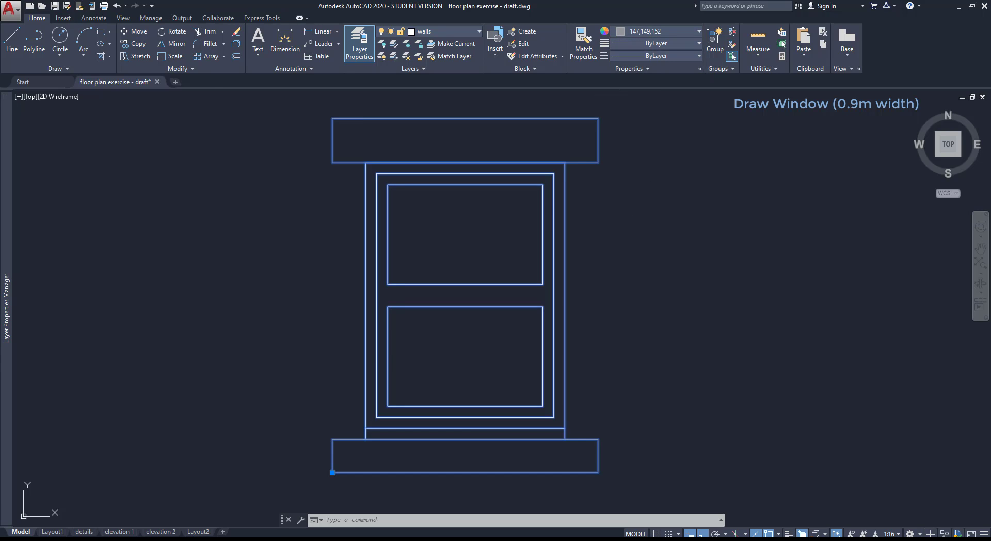
key(Escape)
scroll(694, 202, down, 1)
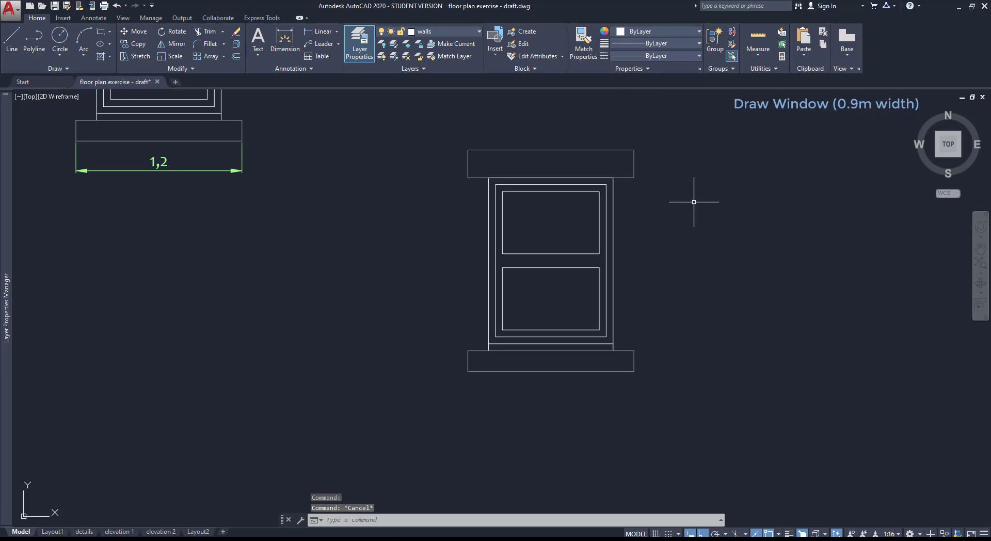
scroll(503, 308, down, 10)
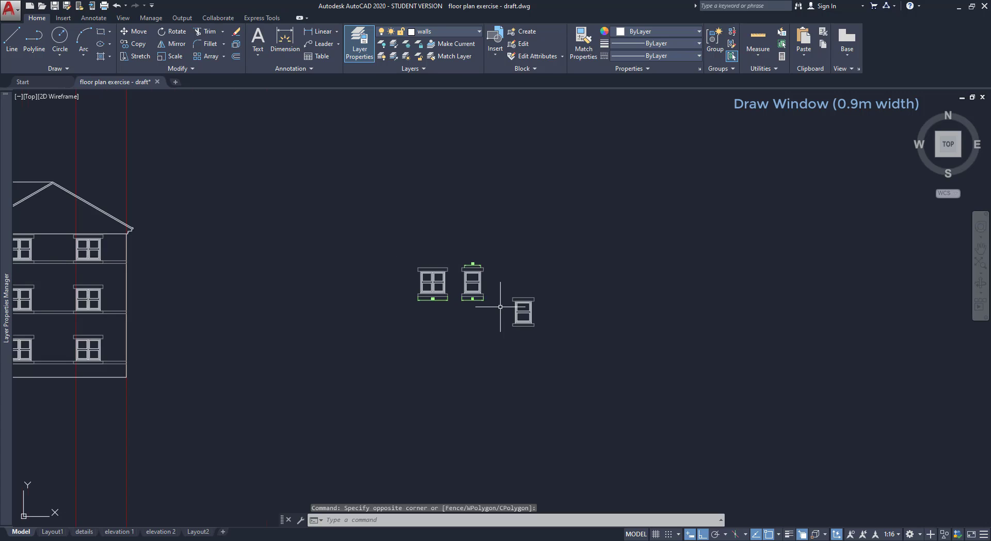
Unlock the guide lines layer
click(501, 307)
scroll(501, 306, down, 3)
scroll(332, 450, up, 5)
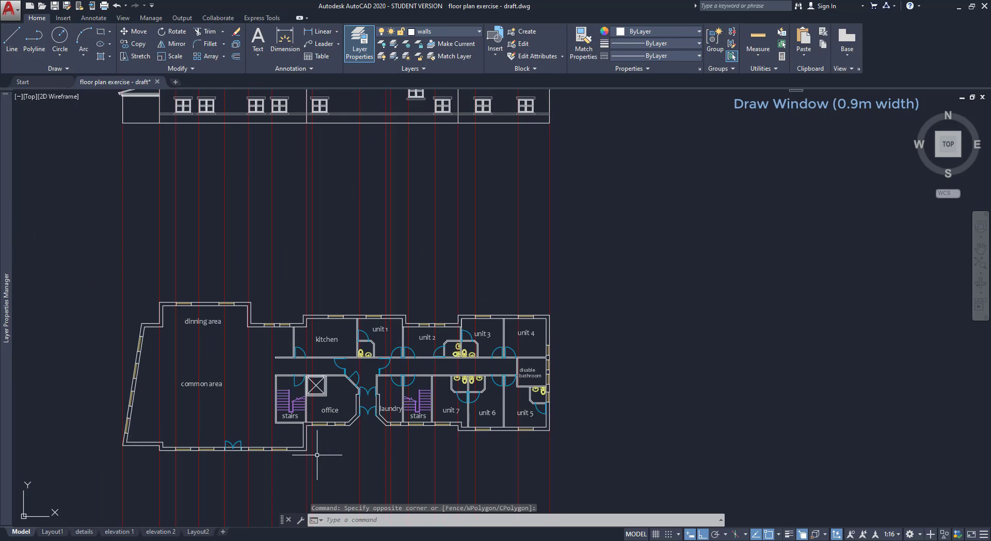
scroll(332, 449, up, 4)
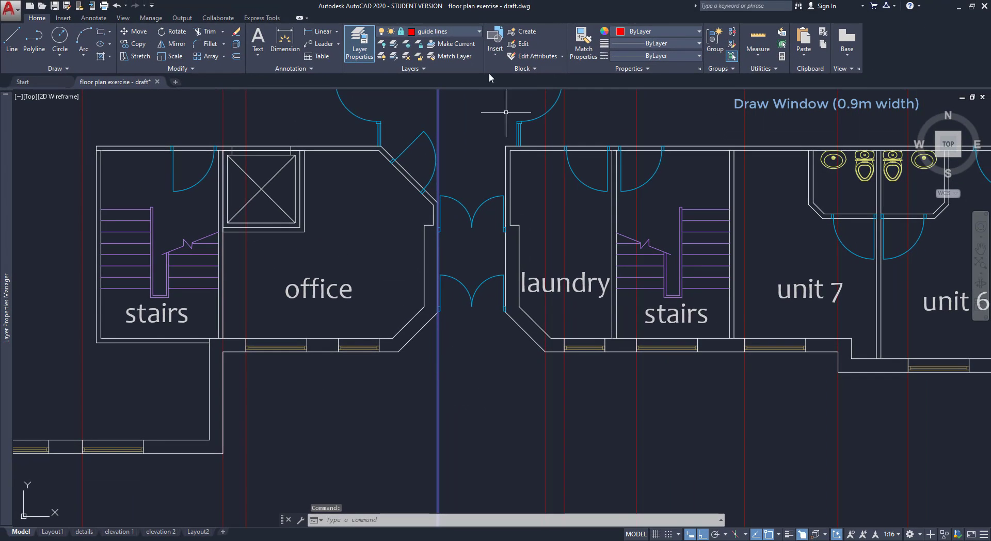
click(465, 32)
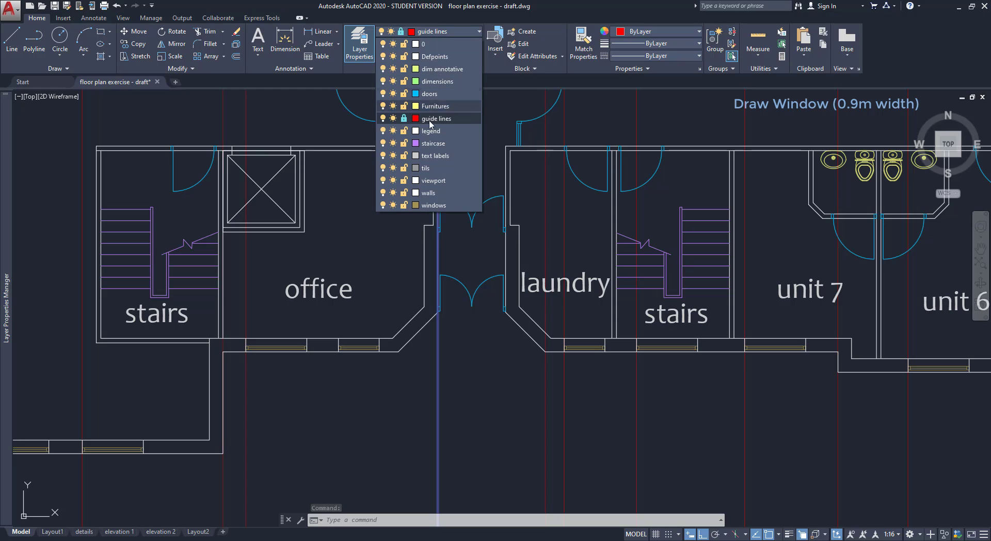
click(404, 119)
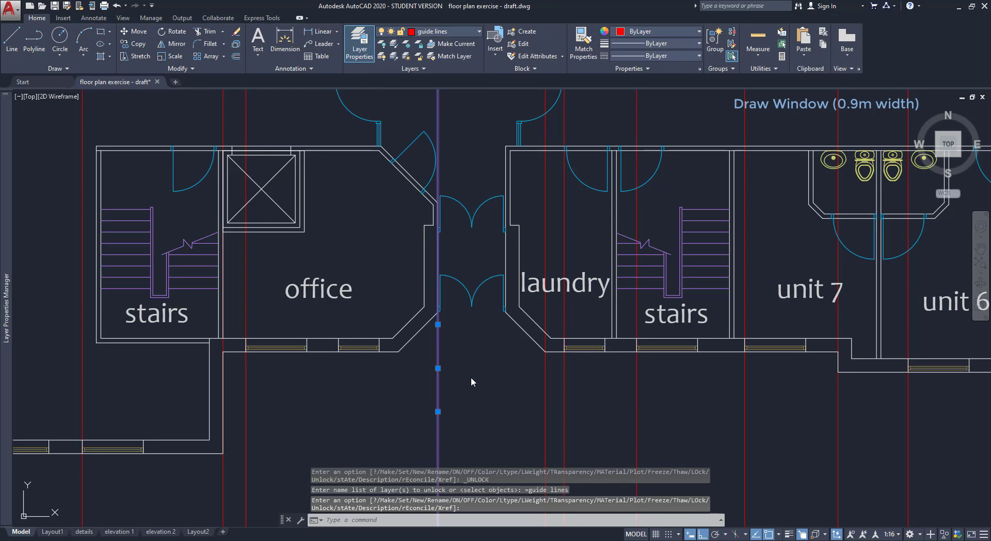
key(Escape)
Move the red guide line onto the office window's edge, then relock the guide lines layer
text(m)
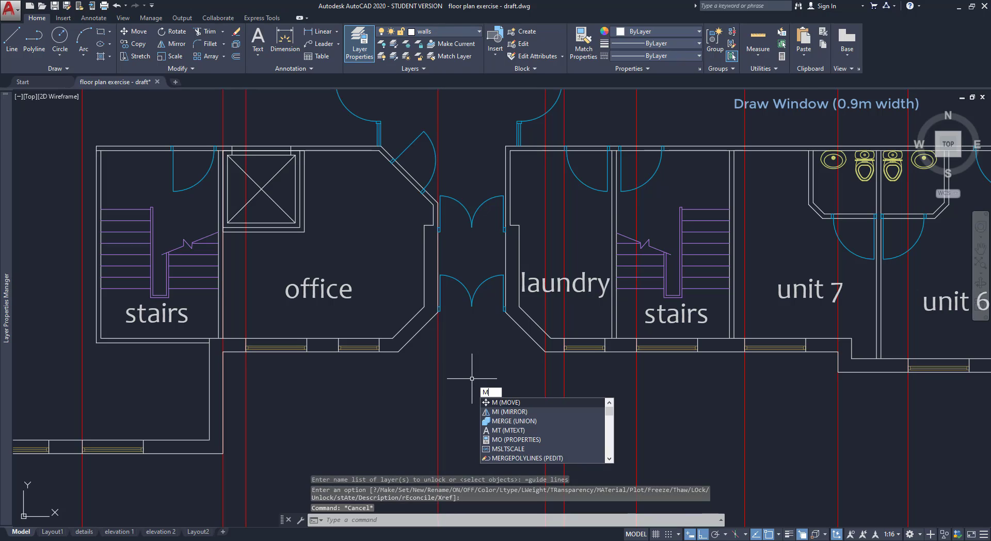
key(Return)
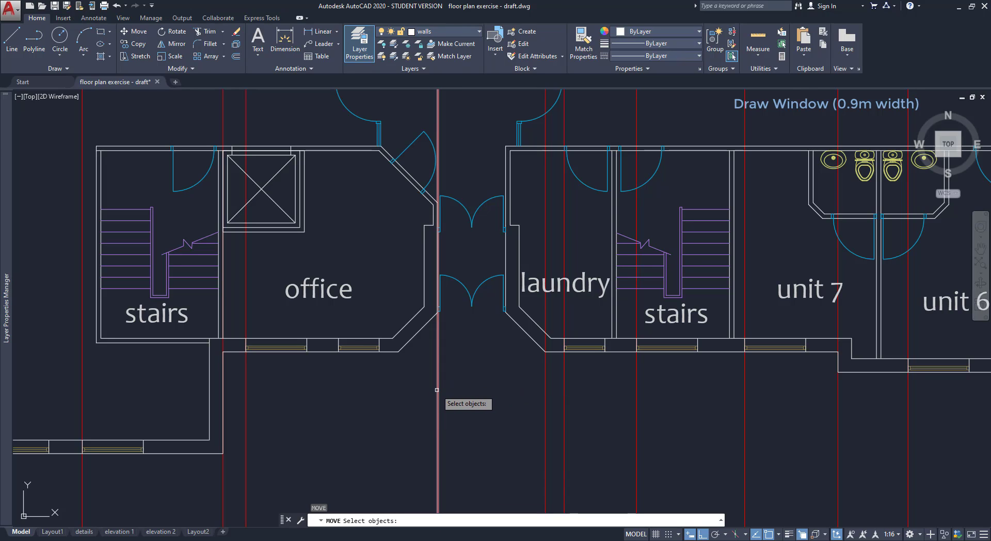
click(437, 389)
key(Return)
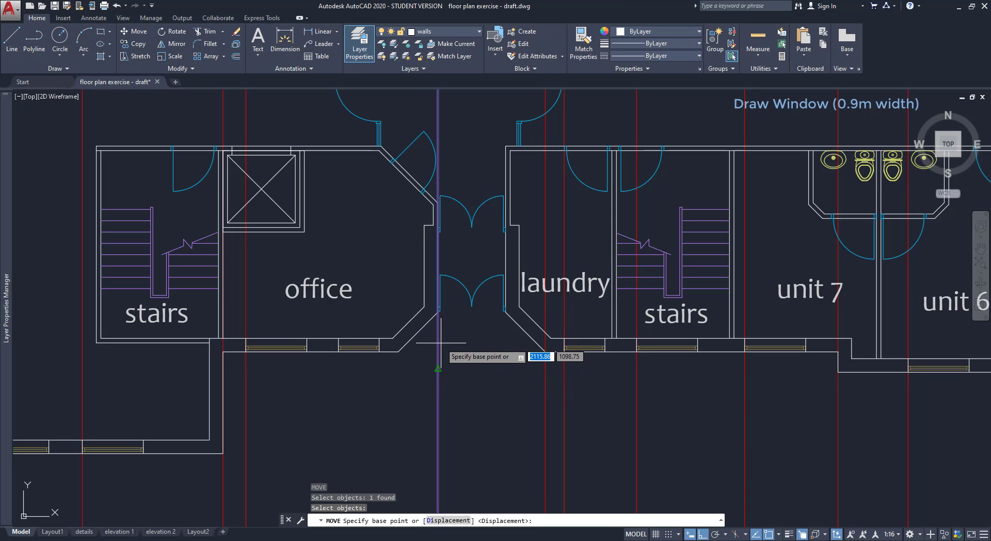
click(439, 369)
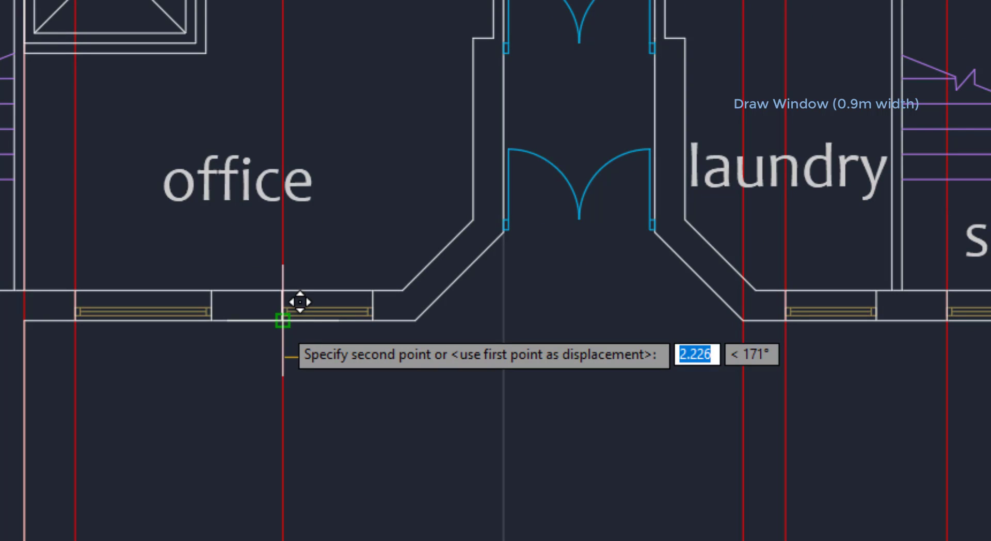
click(283, 321)
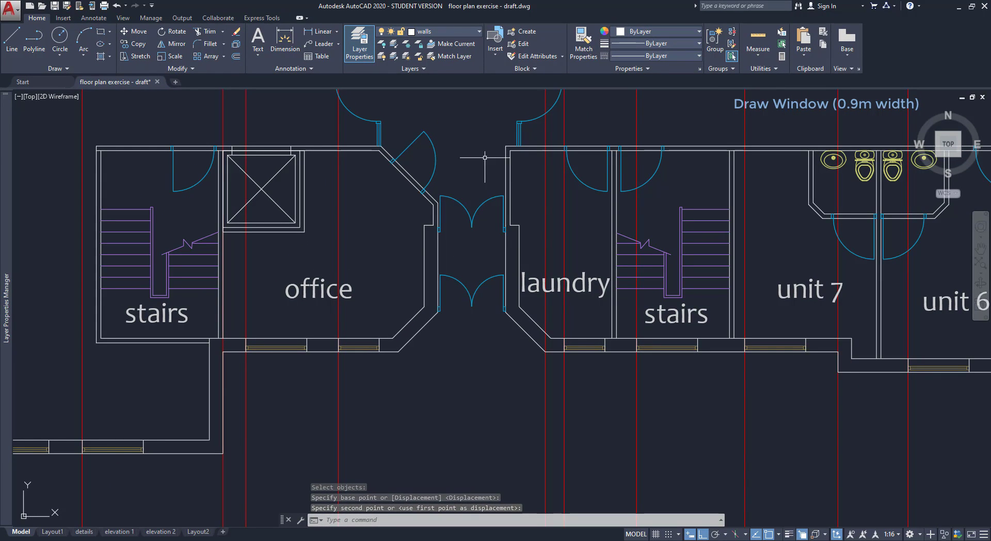
click(455, 30)
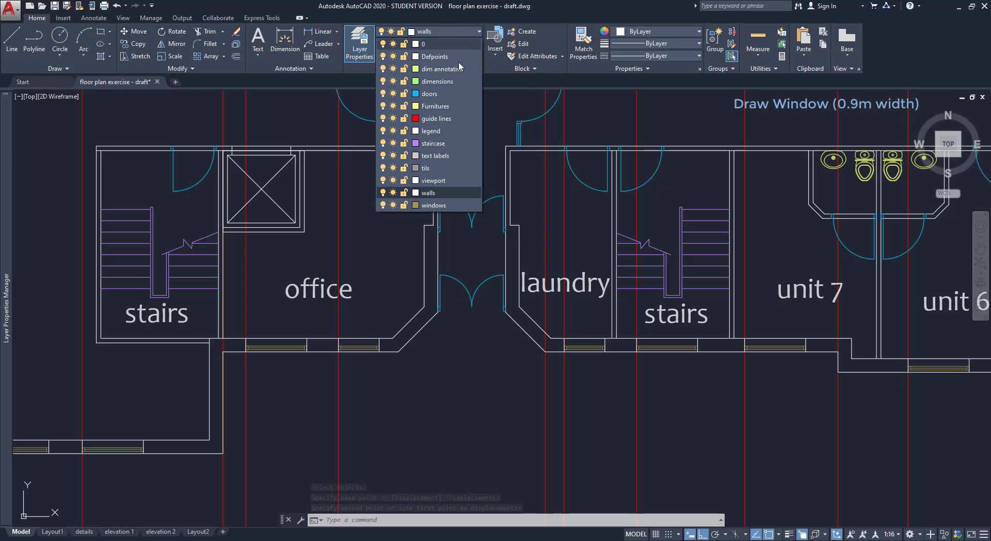
click(405, 118)
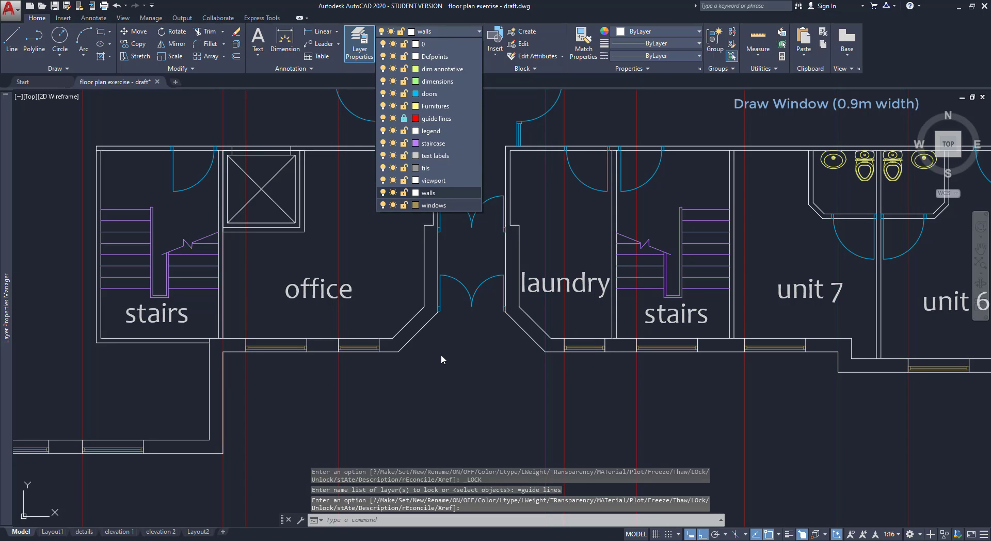
Copy the narrow window block, using the window bottom as the base point
scroll(448, 370, down, 3)
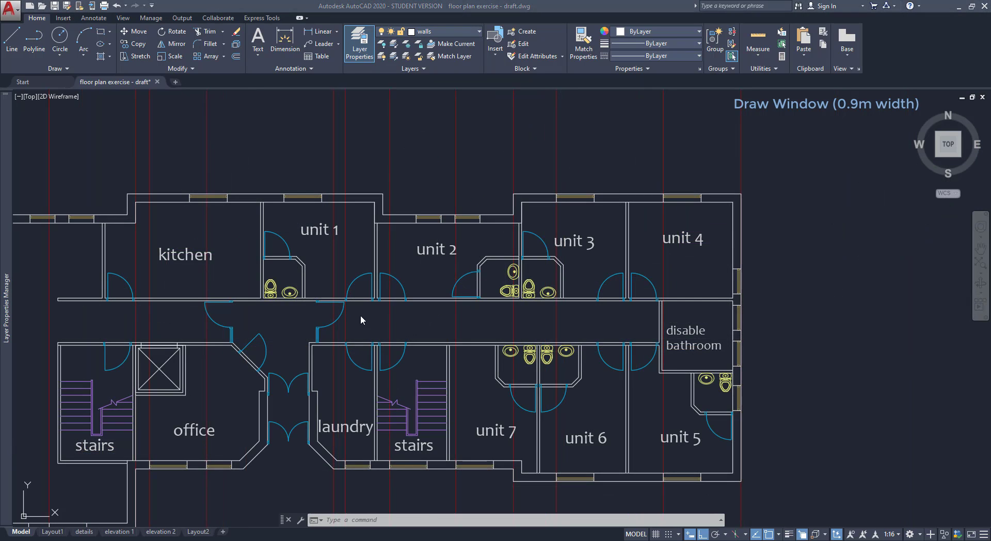
scroll(320, 327, down, 6)
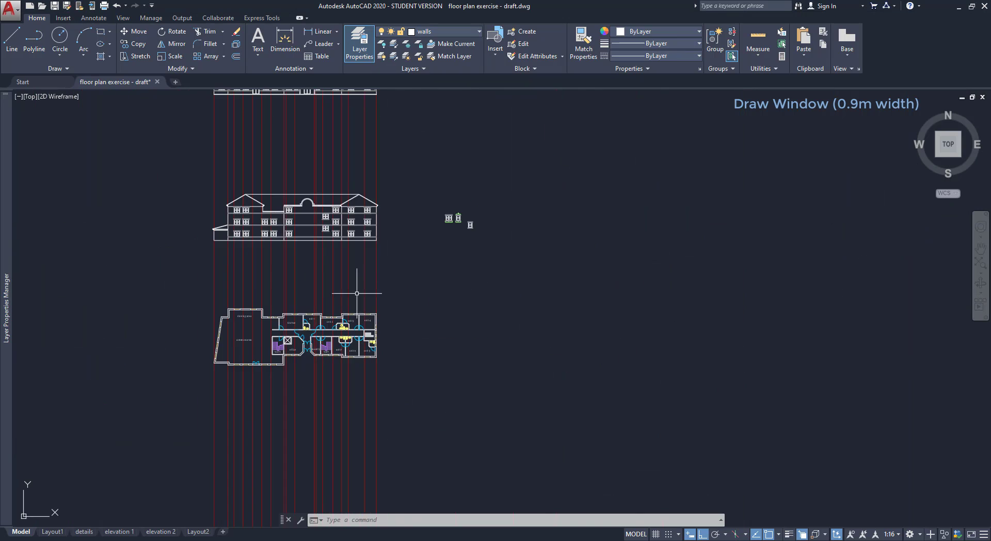
scroll(467, 217, up, 10)
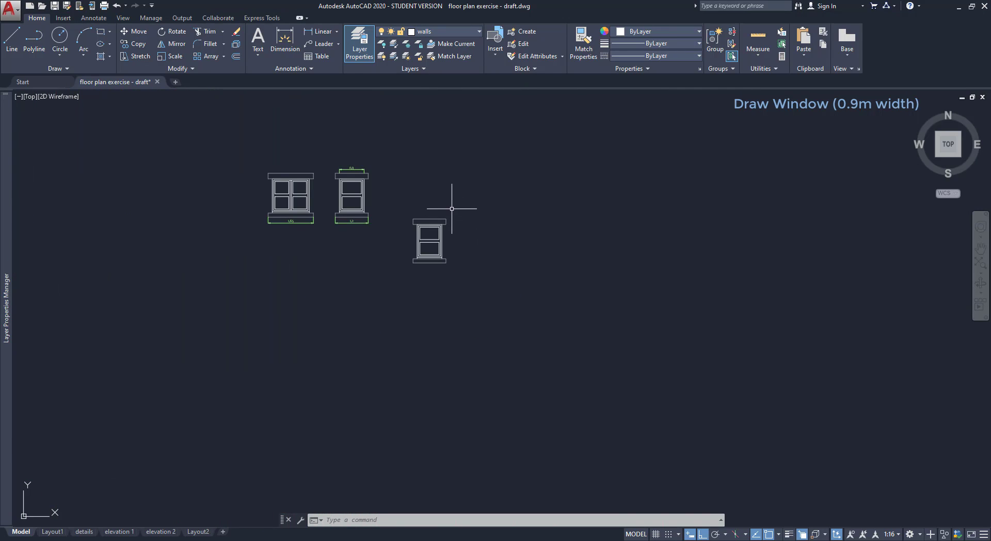
text(CO)
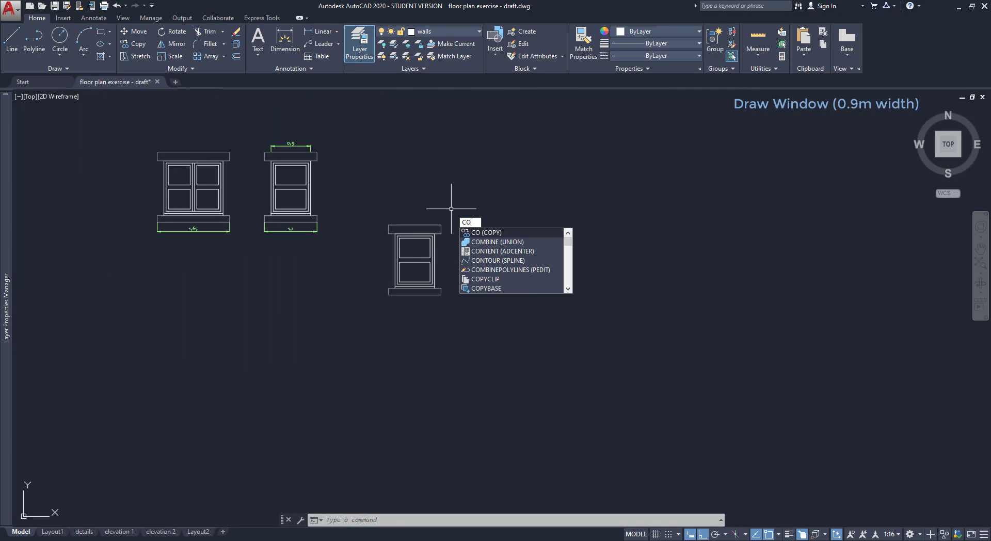
key(Return)
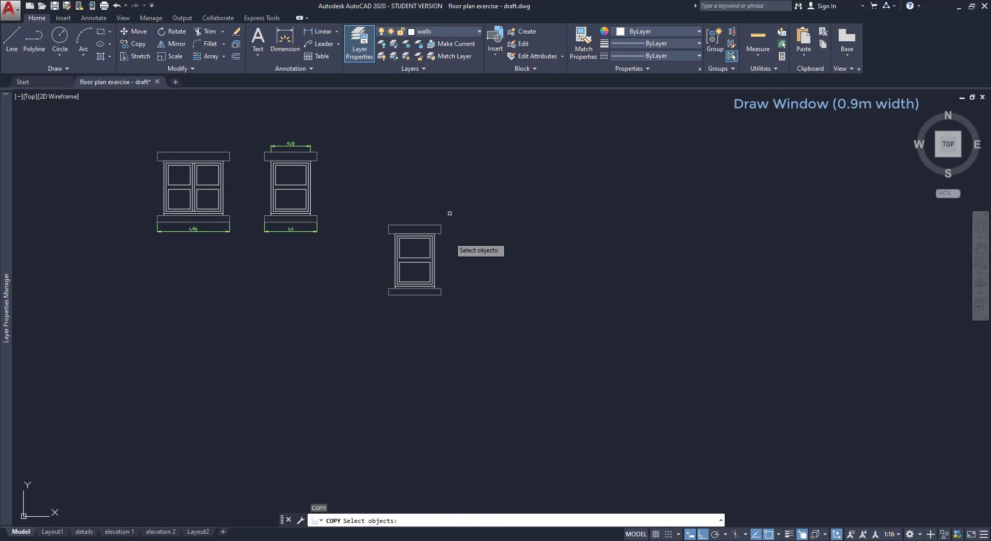
click(394, 228)
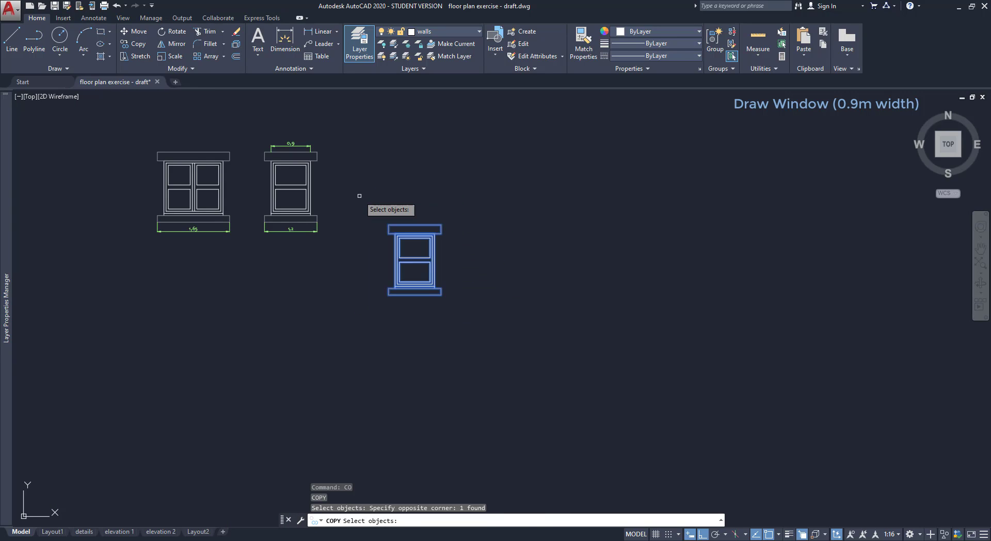
key(Return)
scroll(377, 259, up, 5)
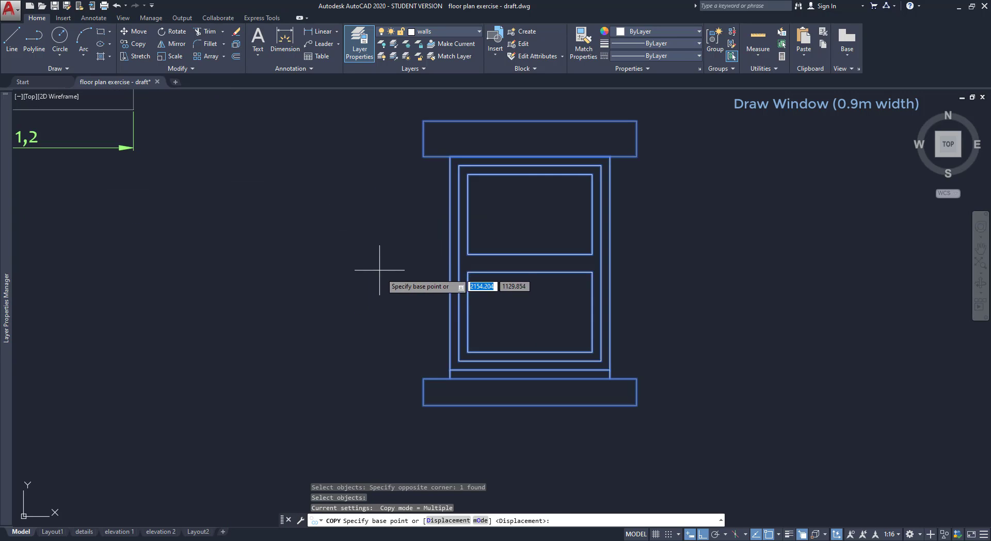
click(450, 370)
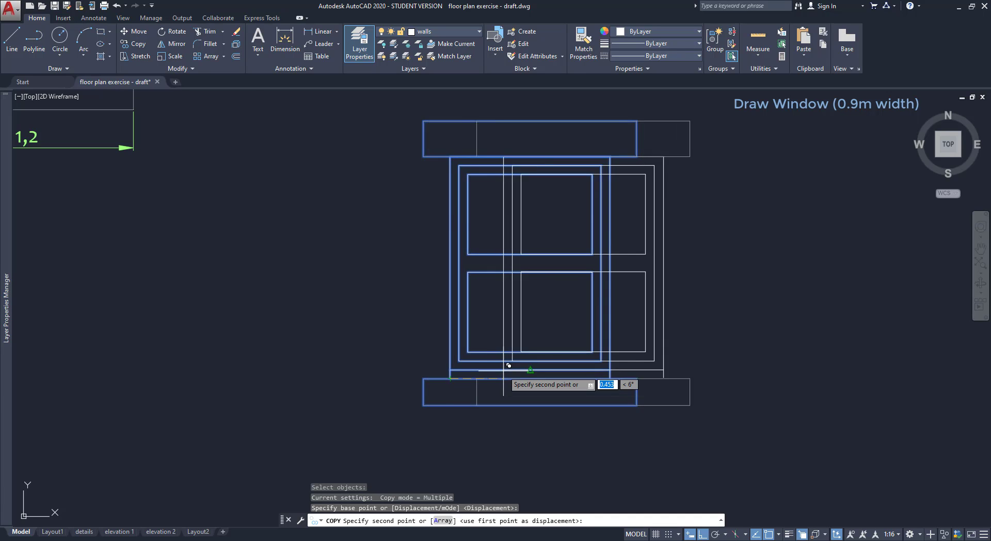
Place window copies at two guide-line intersections on the elevation sill line
scroll(508, 366, down, 8)
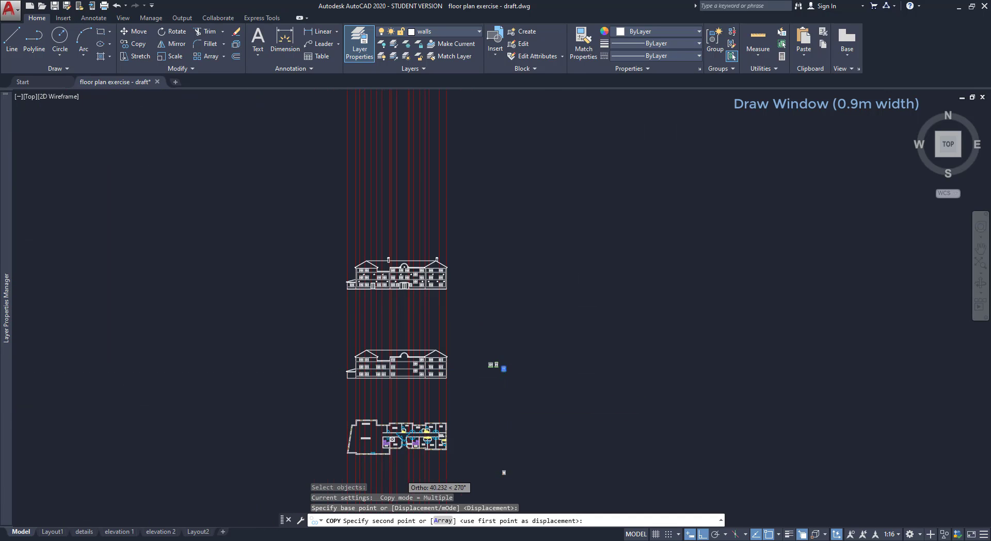
scroll(401, 471, up, 10)
scroll(372, 420, down, 5)
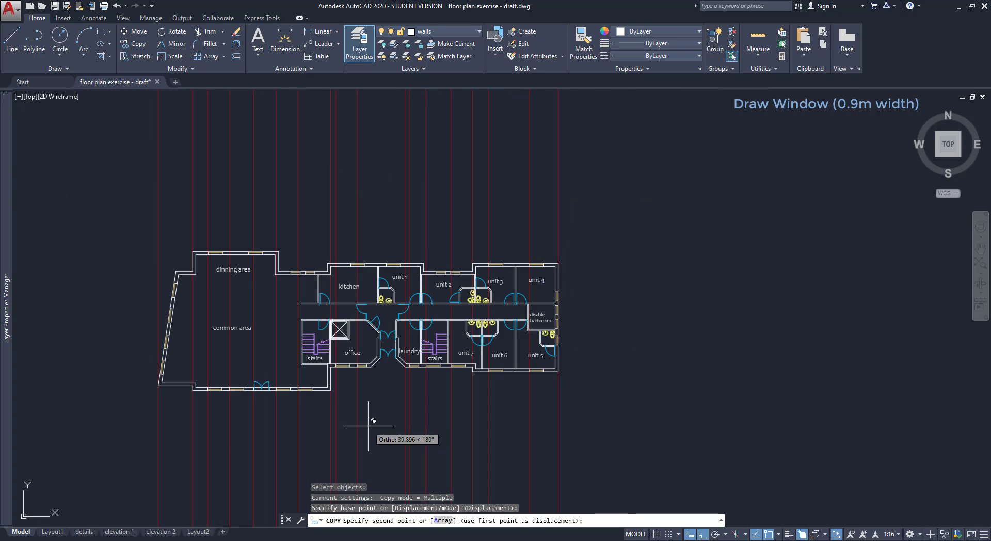
scroll(361, 303, down, 2)
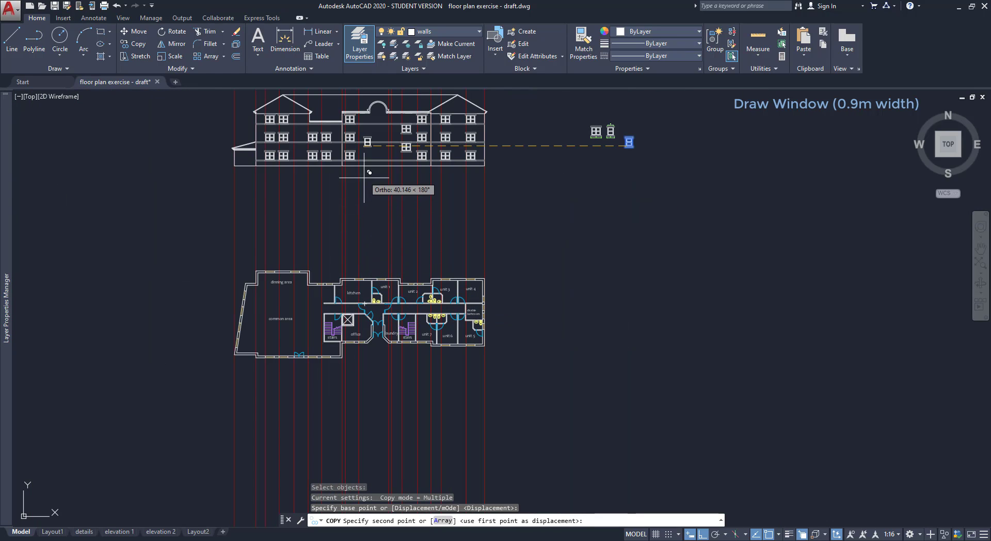
scroll(367, 171, up, 8)
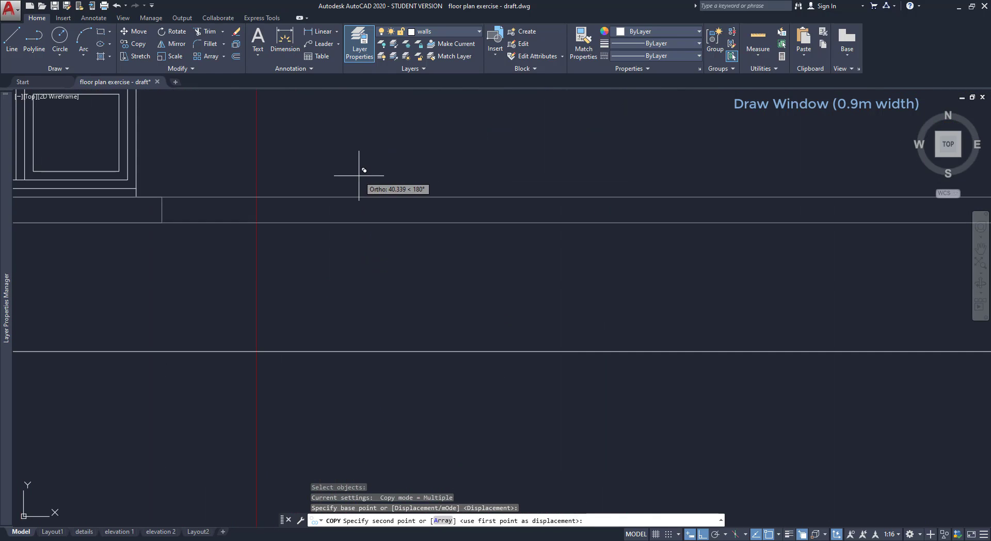
click(257, 197)
scroll(257, 197, down, 5)
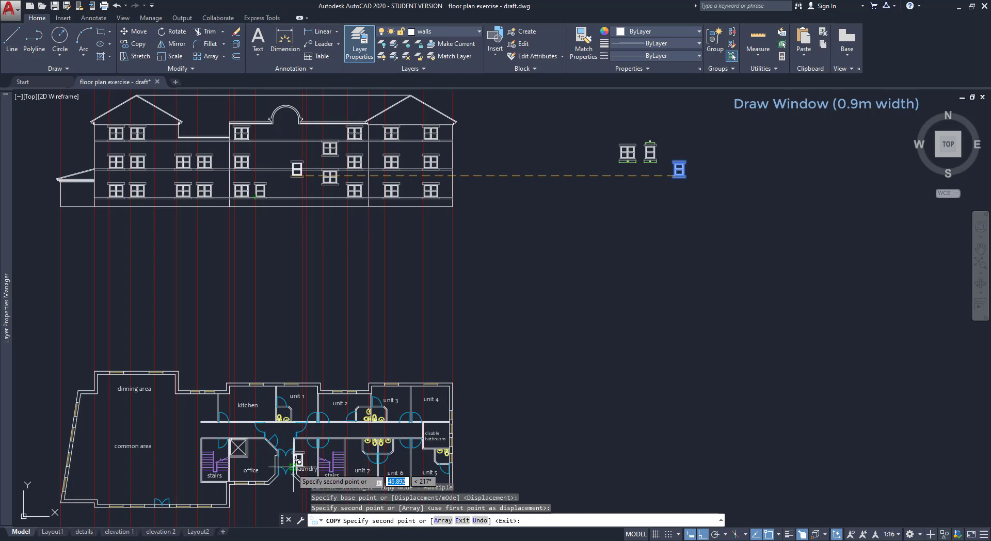
scroll(299, 483, down, 2)
scroll(300, 485, up, 4)
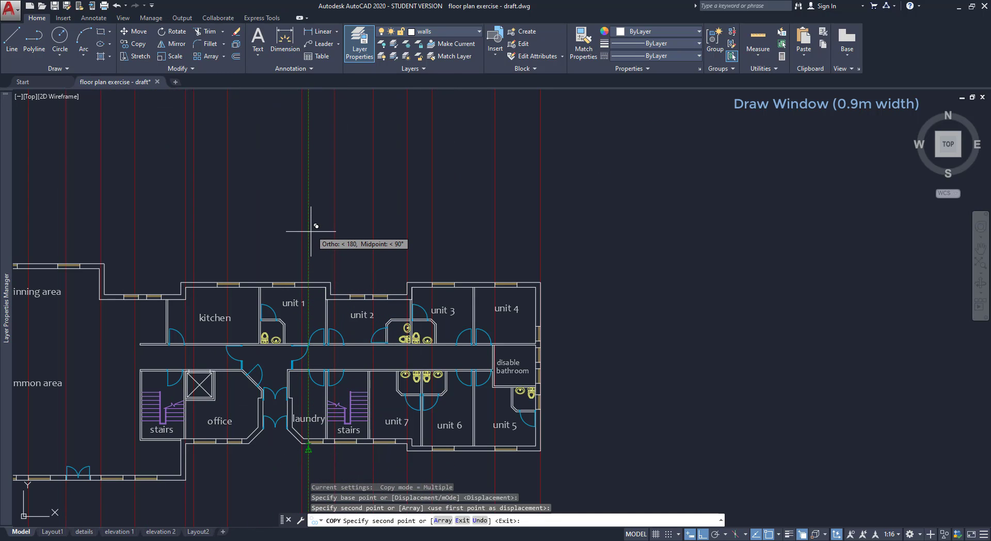
scroll(312, 201, down, 3)
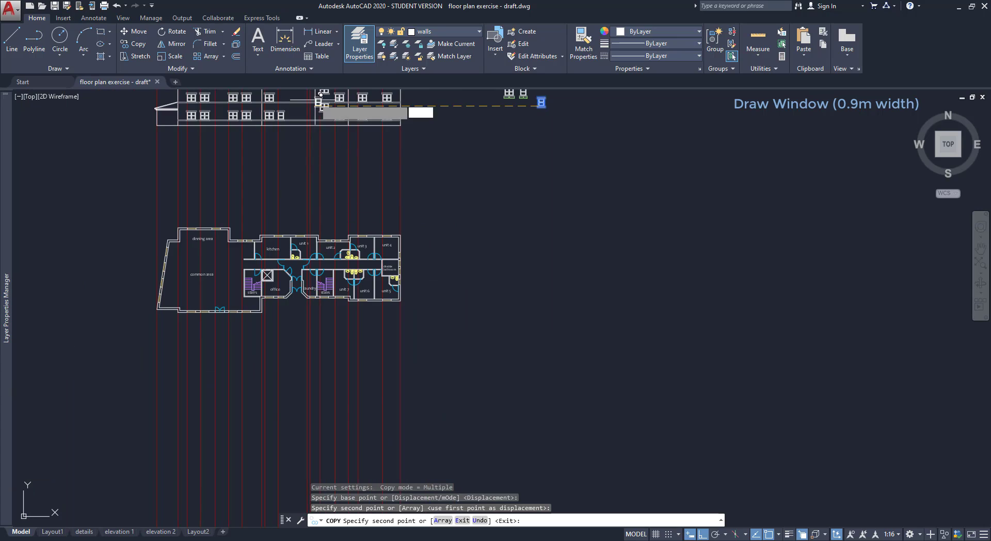
scroll(314, 98, up, 1)
scroll(313, 97, up, 6)
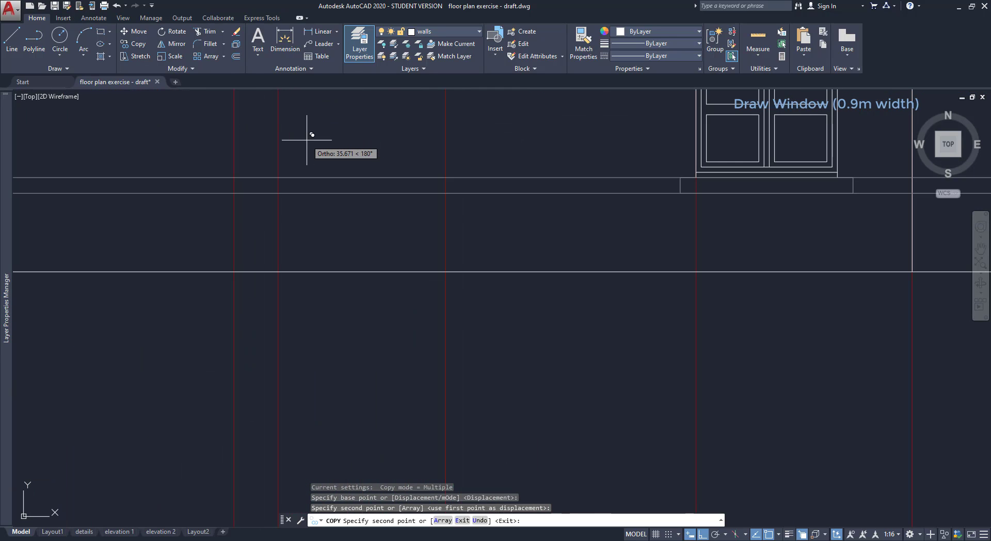
click(278, 177)
scroll(339, 197, down, 4)
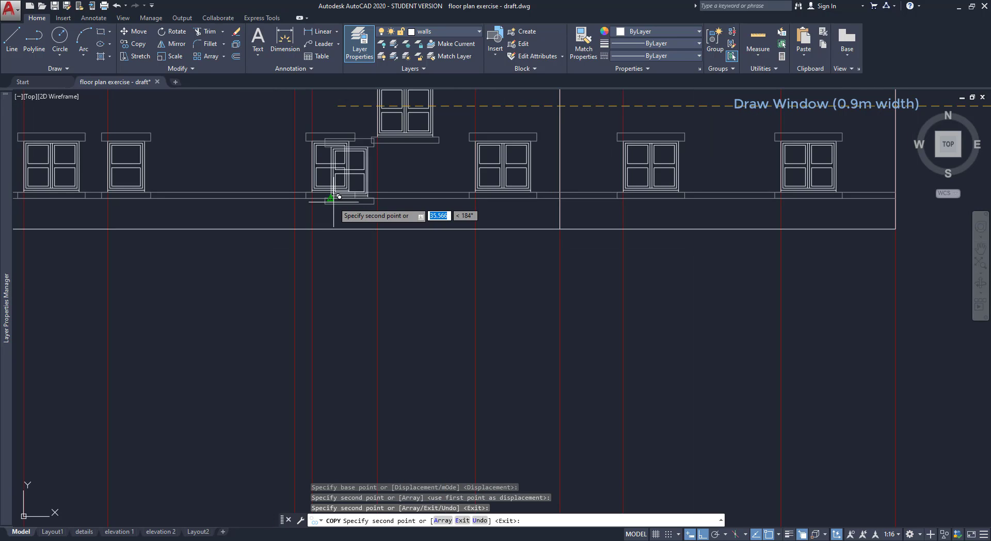
key(Escape)
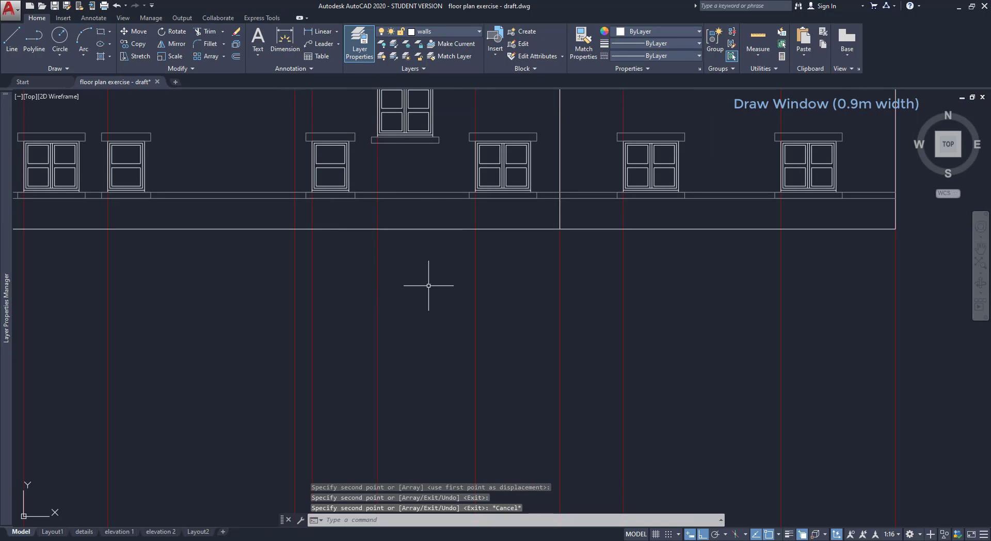